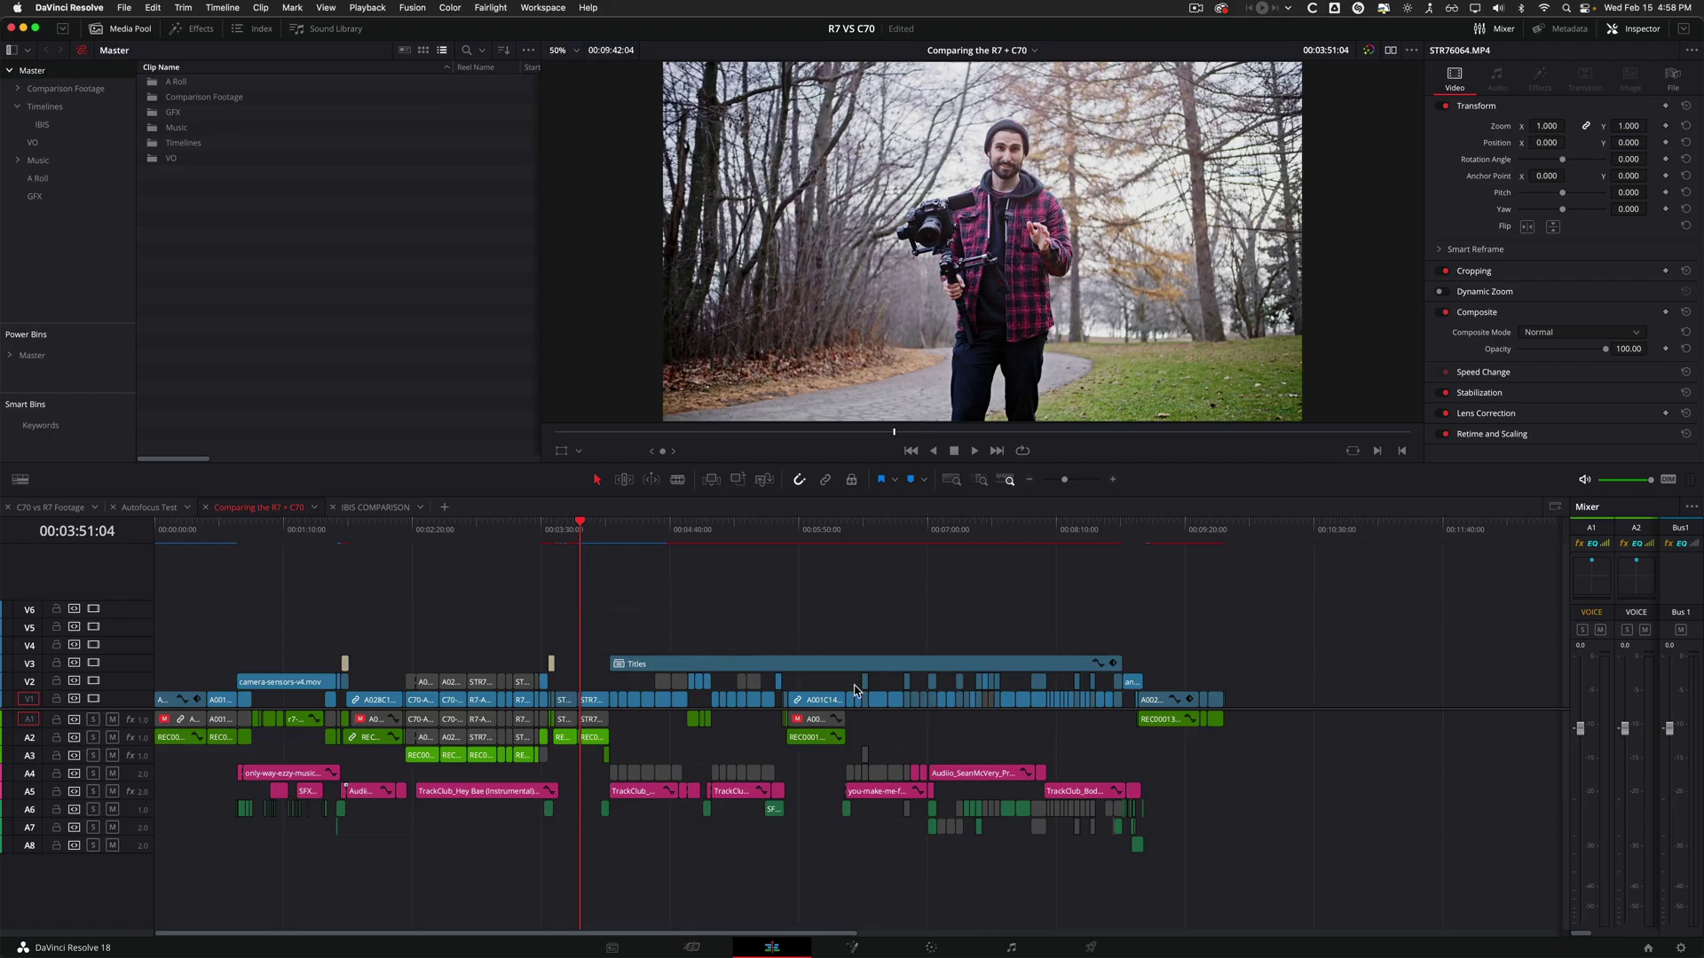
Select the three A003C148 camera clips on V1 under the Titles clip
{"action": "key", "text": "equal"}
{"action": "key", "text": "equal"}
{"action": "key", "text": "minus"}
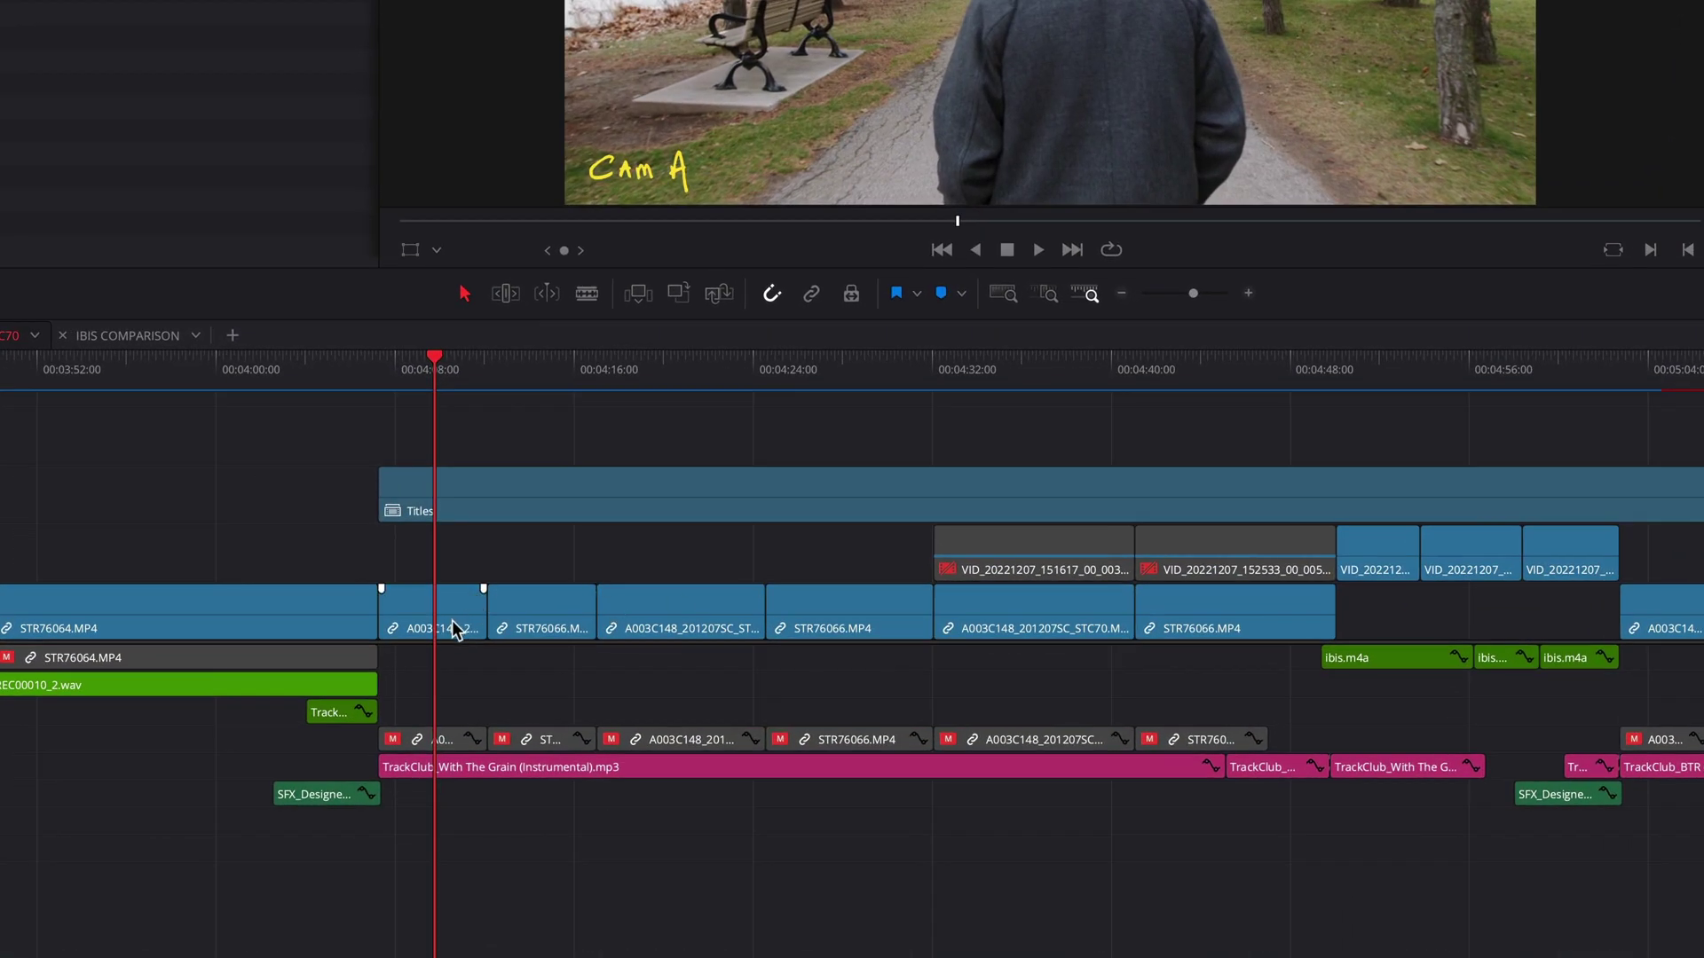
{"action": "left_click", "coordinate": [446, 632]}
{"action": "left_click", "coordinate": [694, 616], "text": "super"}
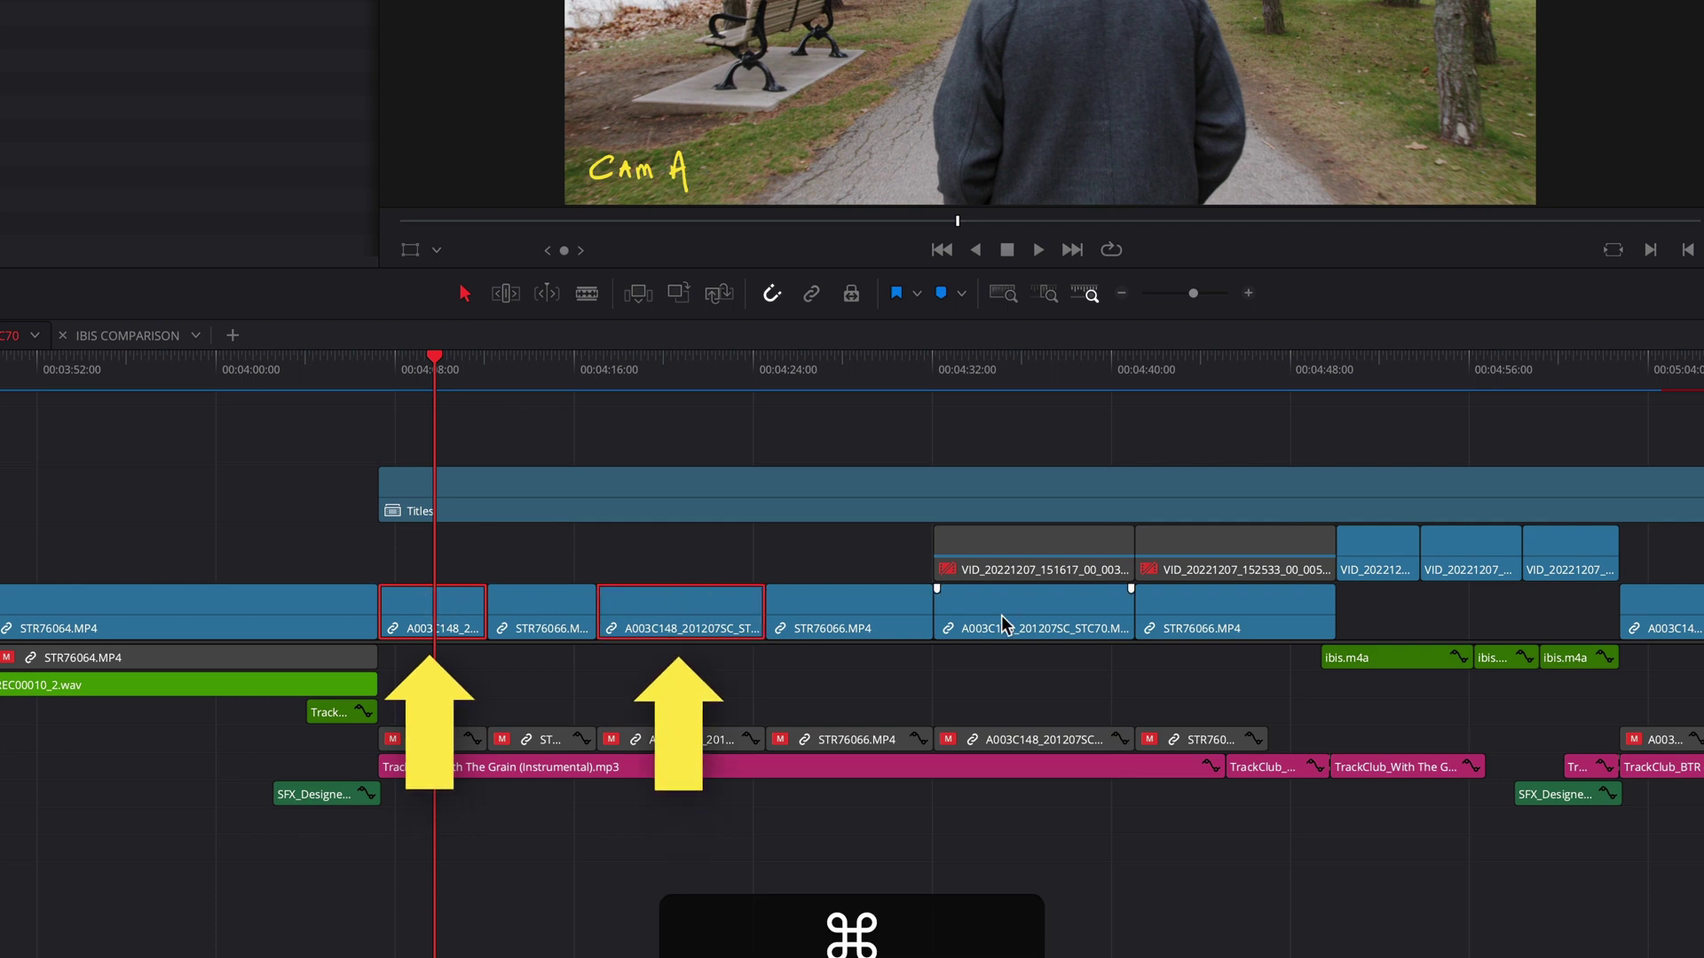
{"action": "left_click", "coordinate": [1006, 623], "text": "super"}
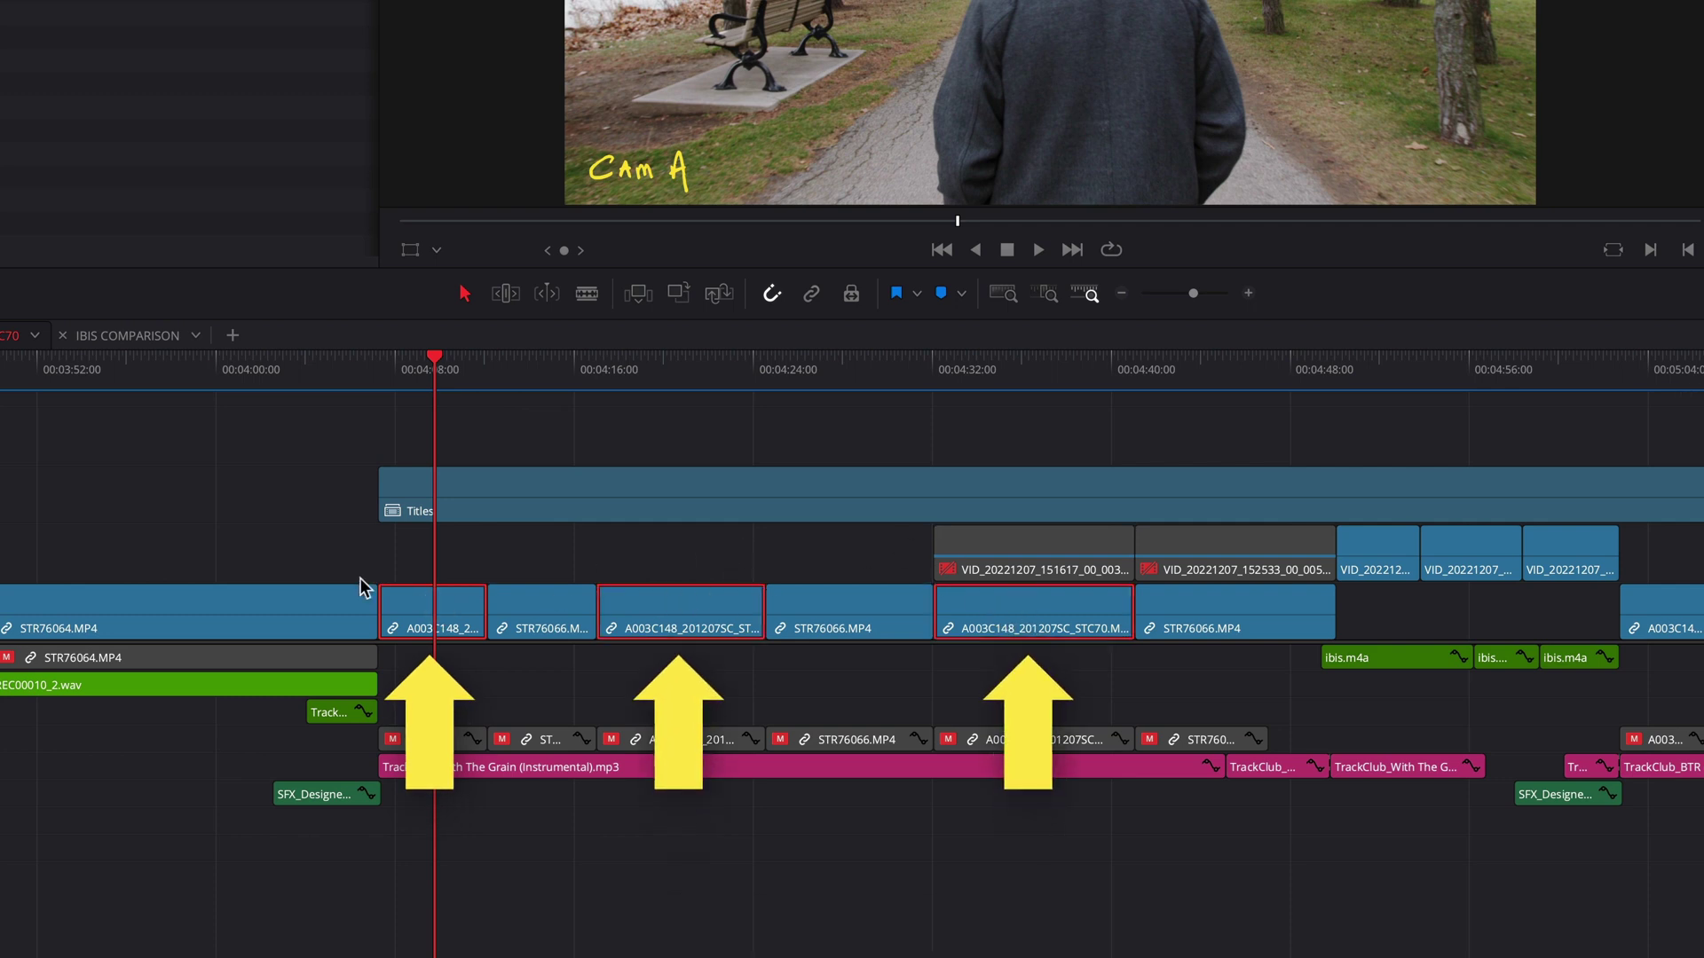
Select the three STR76066 camera clips on V1 under the Titles clip
{"action": "left_click", "coordinate": [522, 618]}
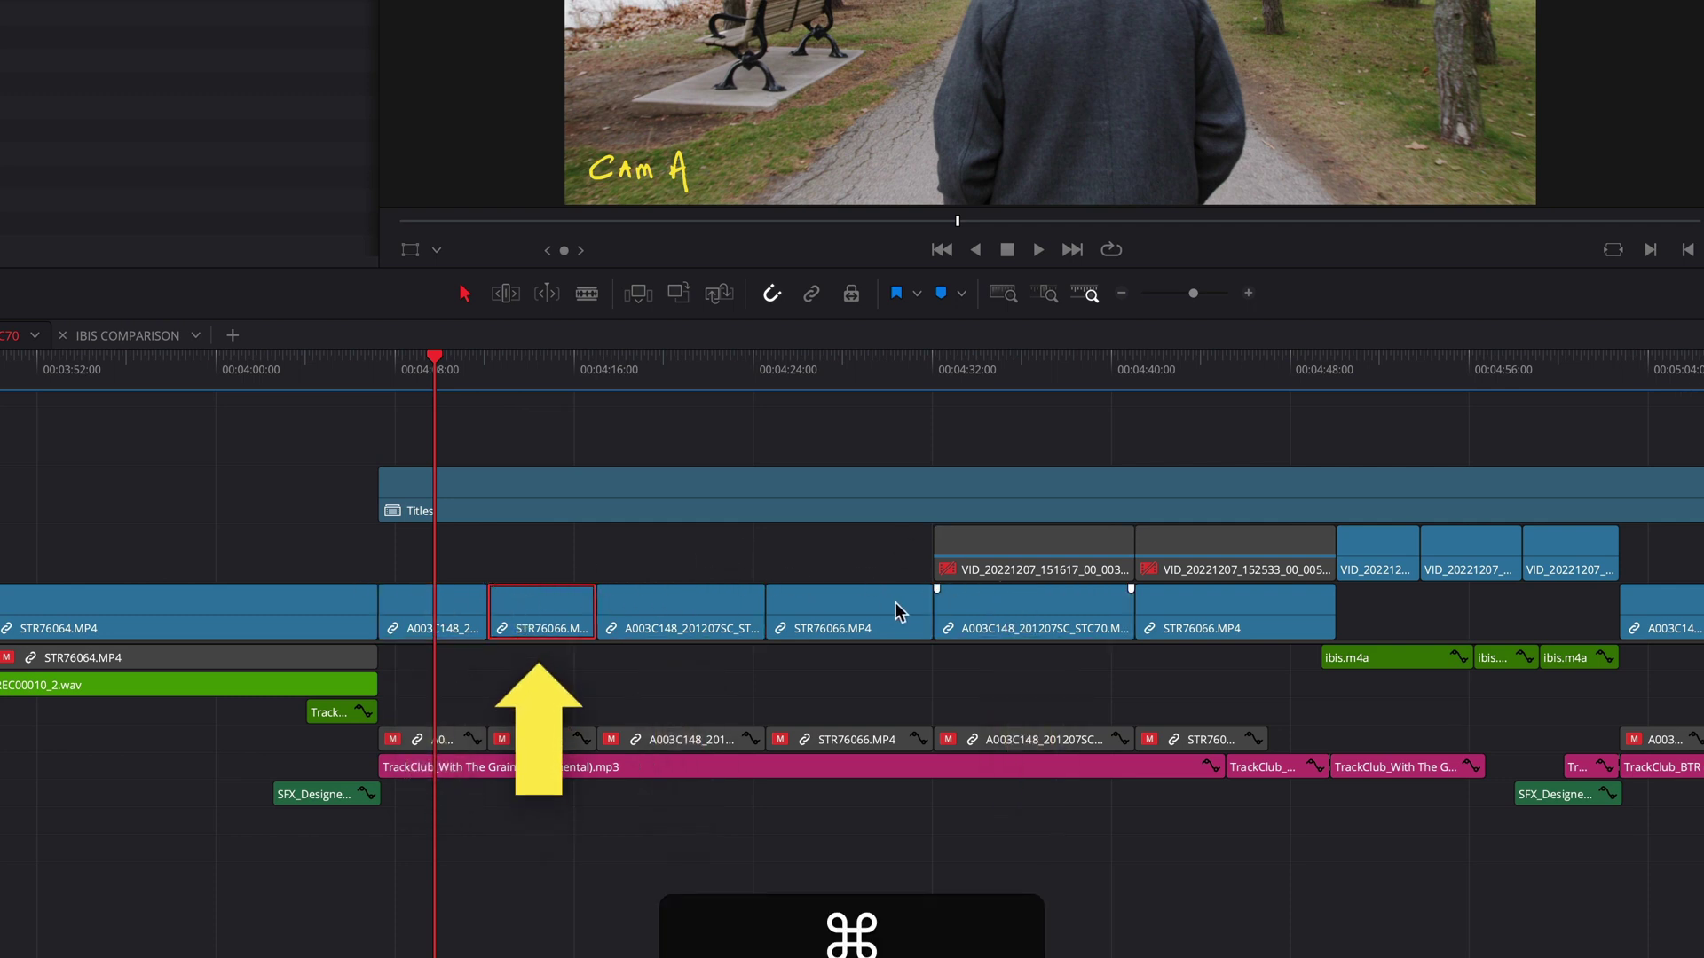
{"action": "left_click", "coordinate": [882, 604], "text": "super"}
{"action": "left_click", "coordinate": [1167, 614], "text": "super"}
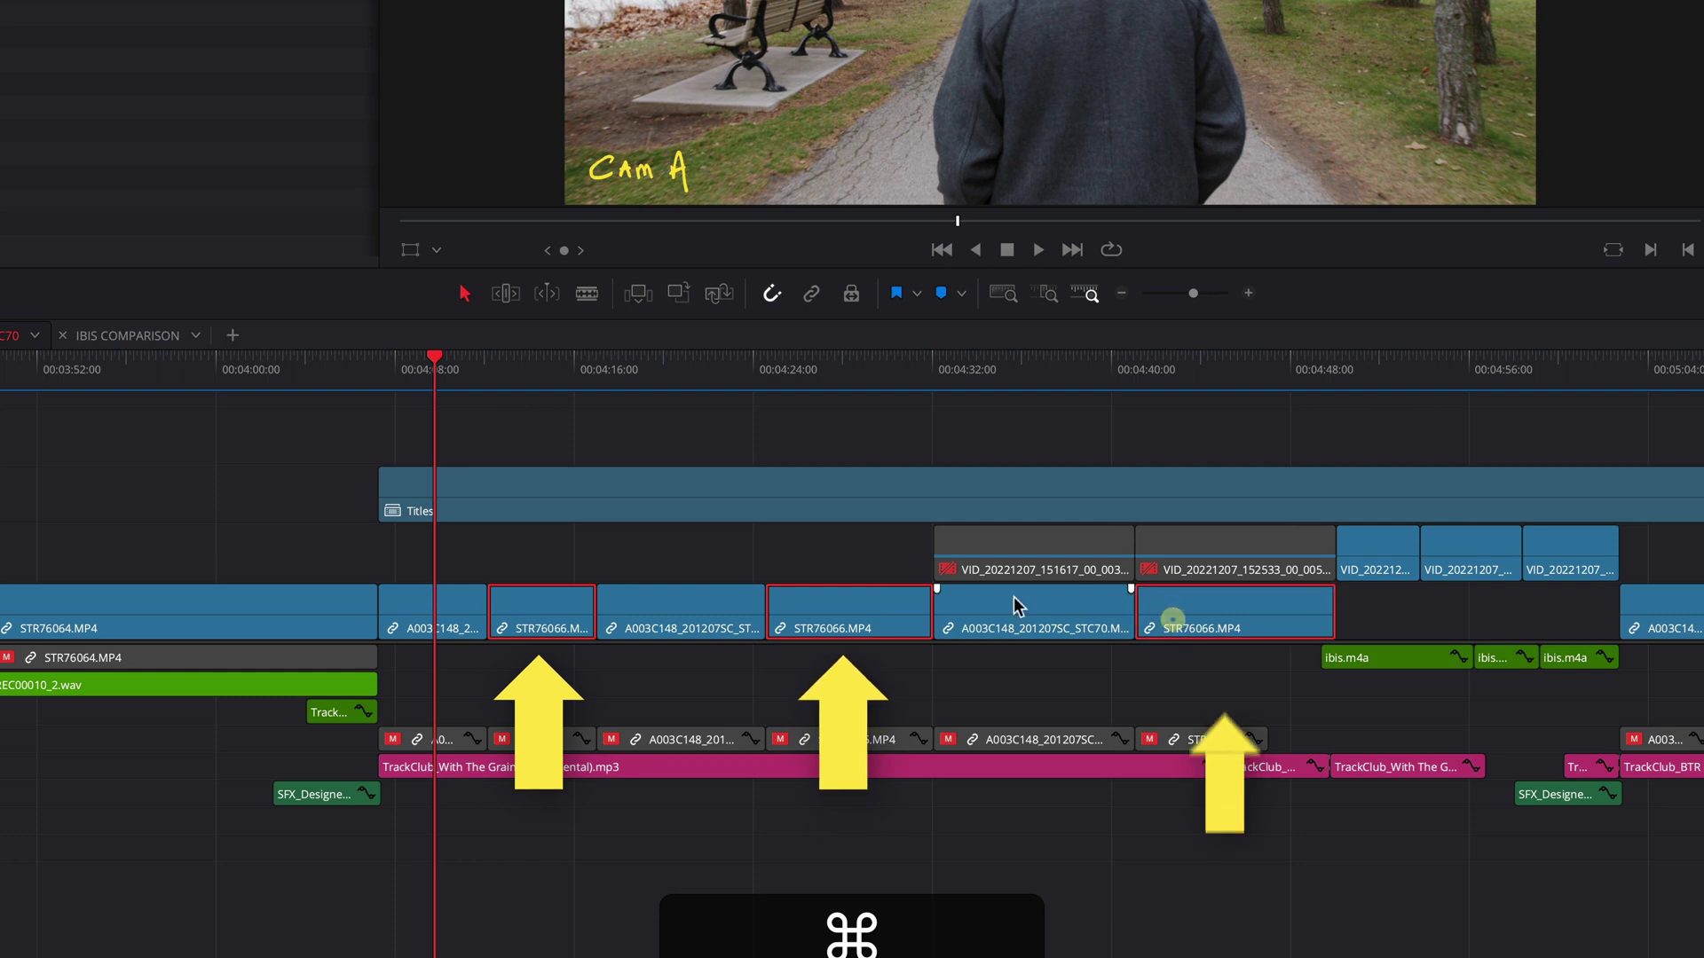
Go through the three A003C148 clips on V1 again and switch to the Color page
{"action": "left_click", "coordinate": [764, 563]}
{"action": "left_click", "coordinate": [432, 611]}
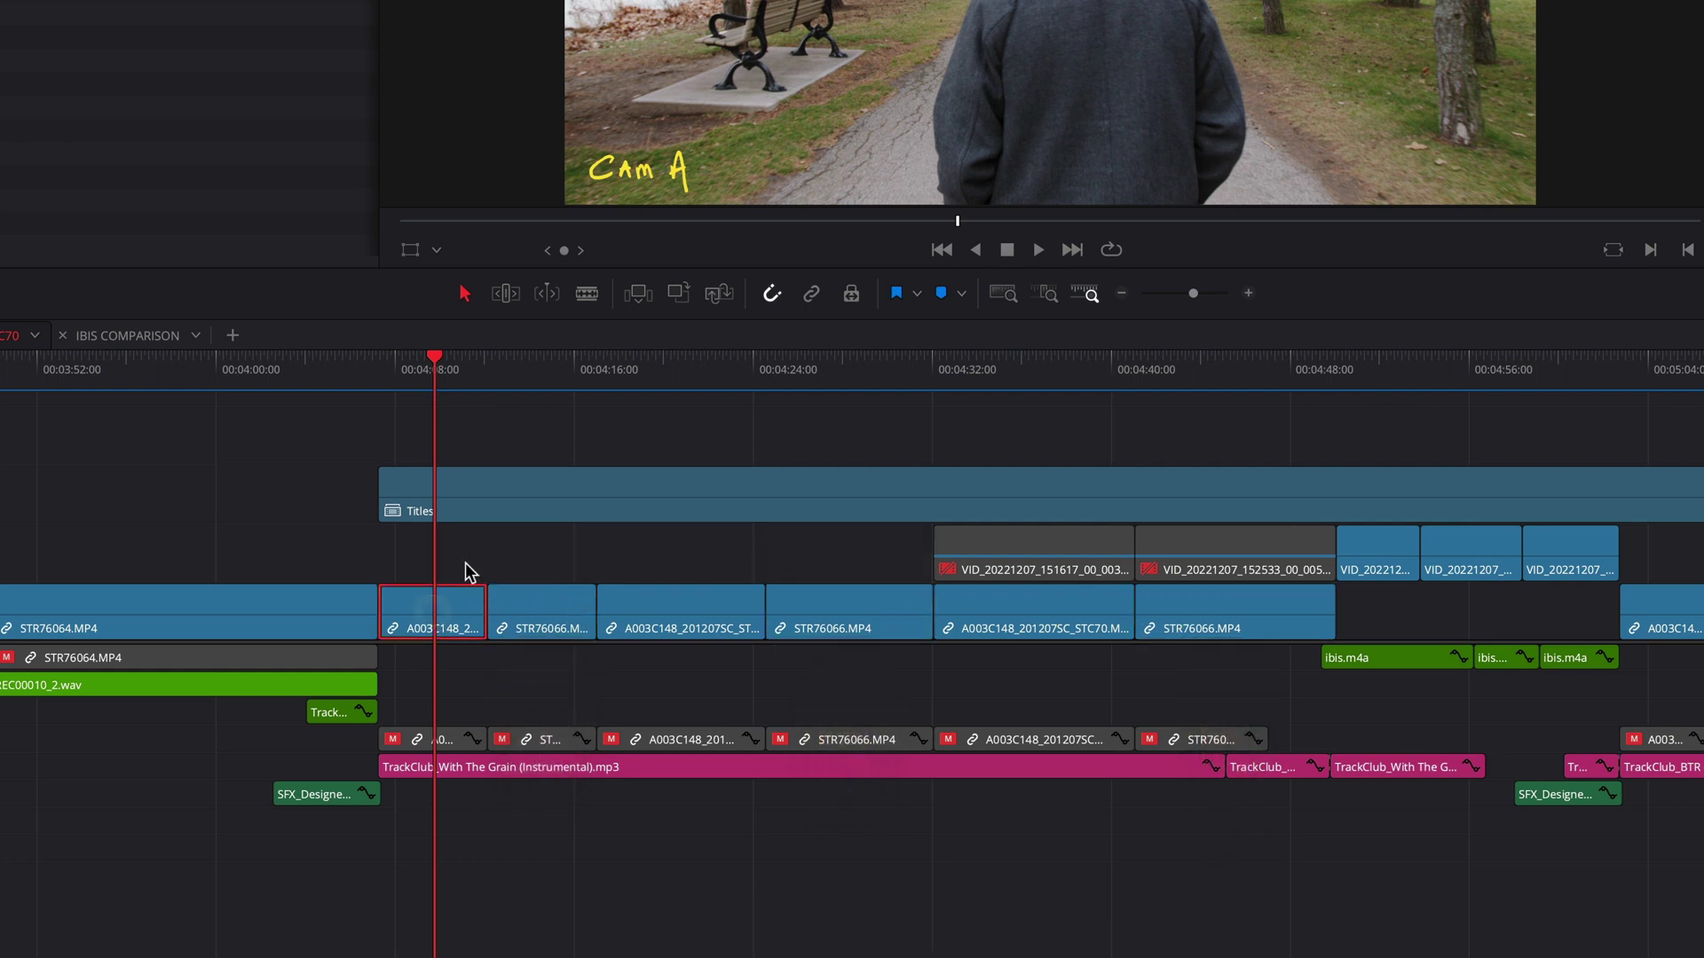
{"action": "left_click", "coordinate": [646, 600]}
{"action": "left_click", "coordinate": [995, 606]}
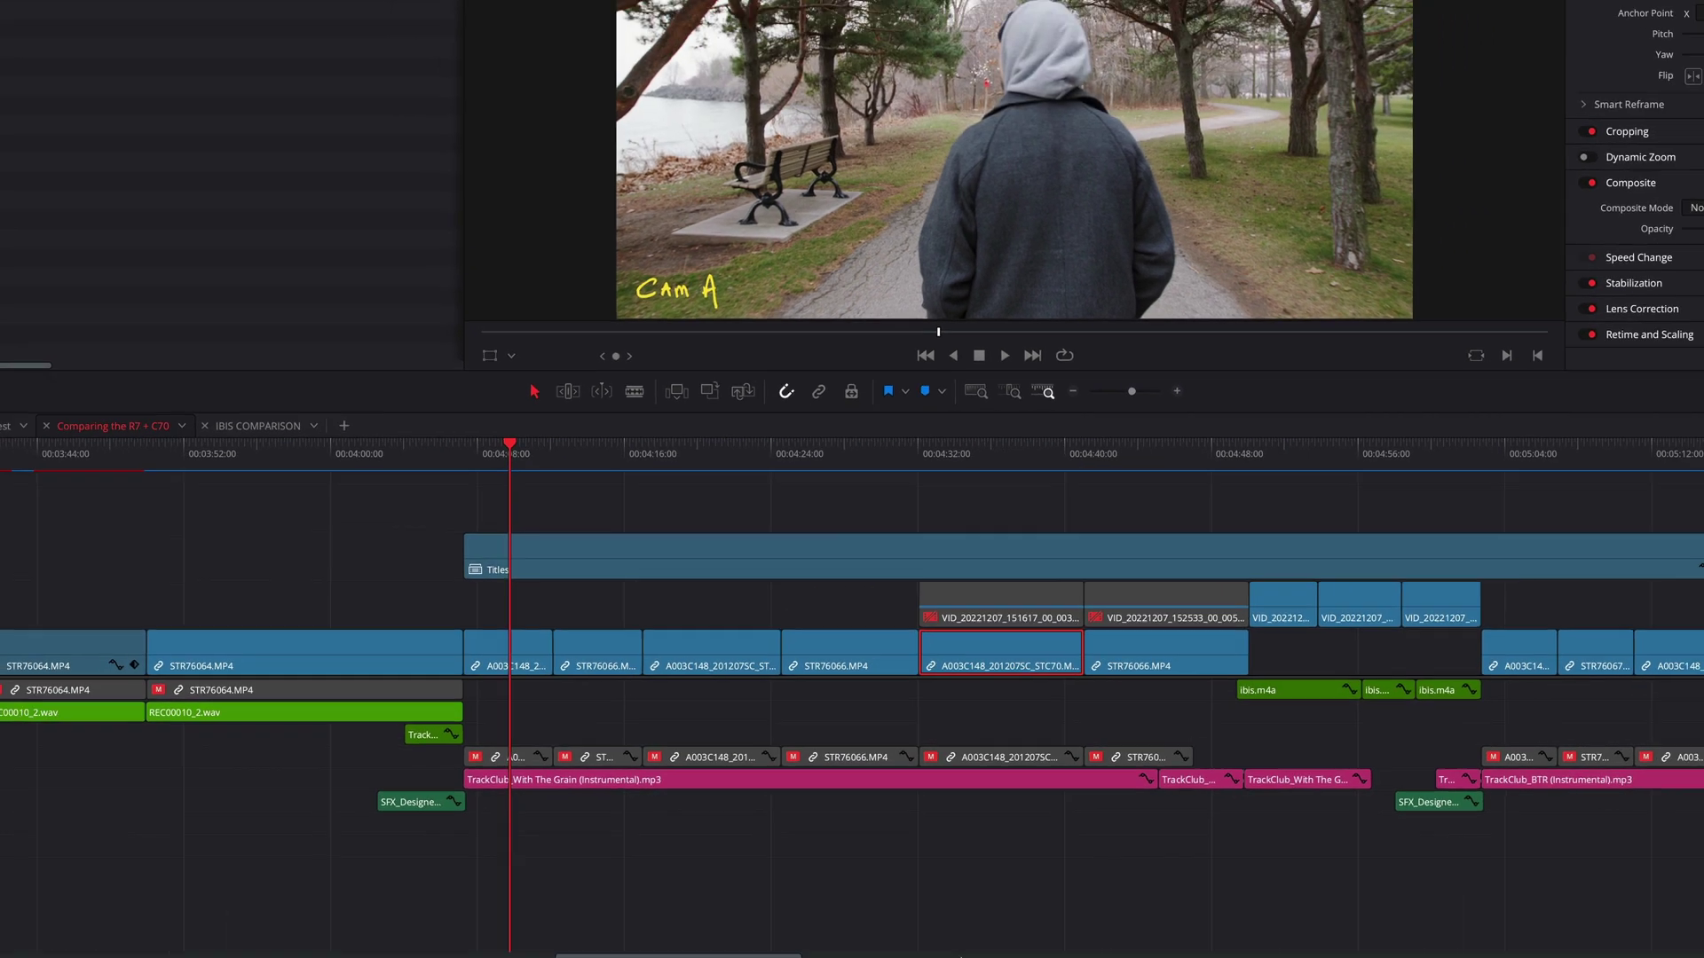
{"action": "left_click", "coordinate": [931, 948]}
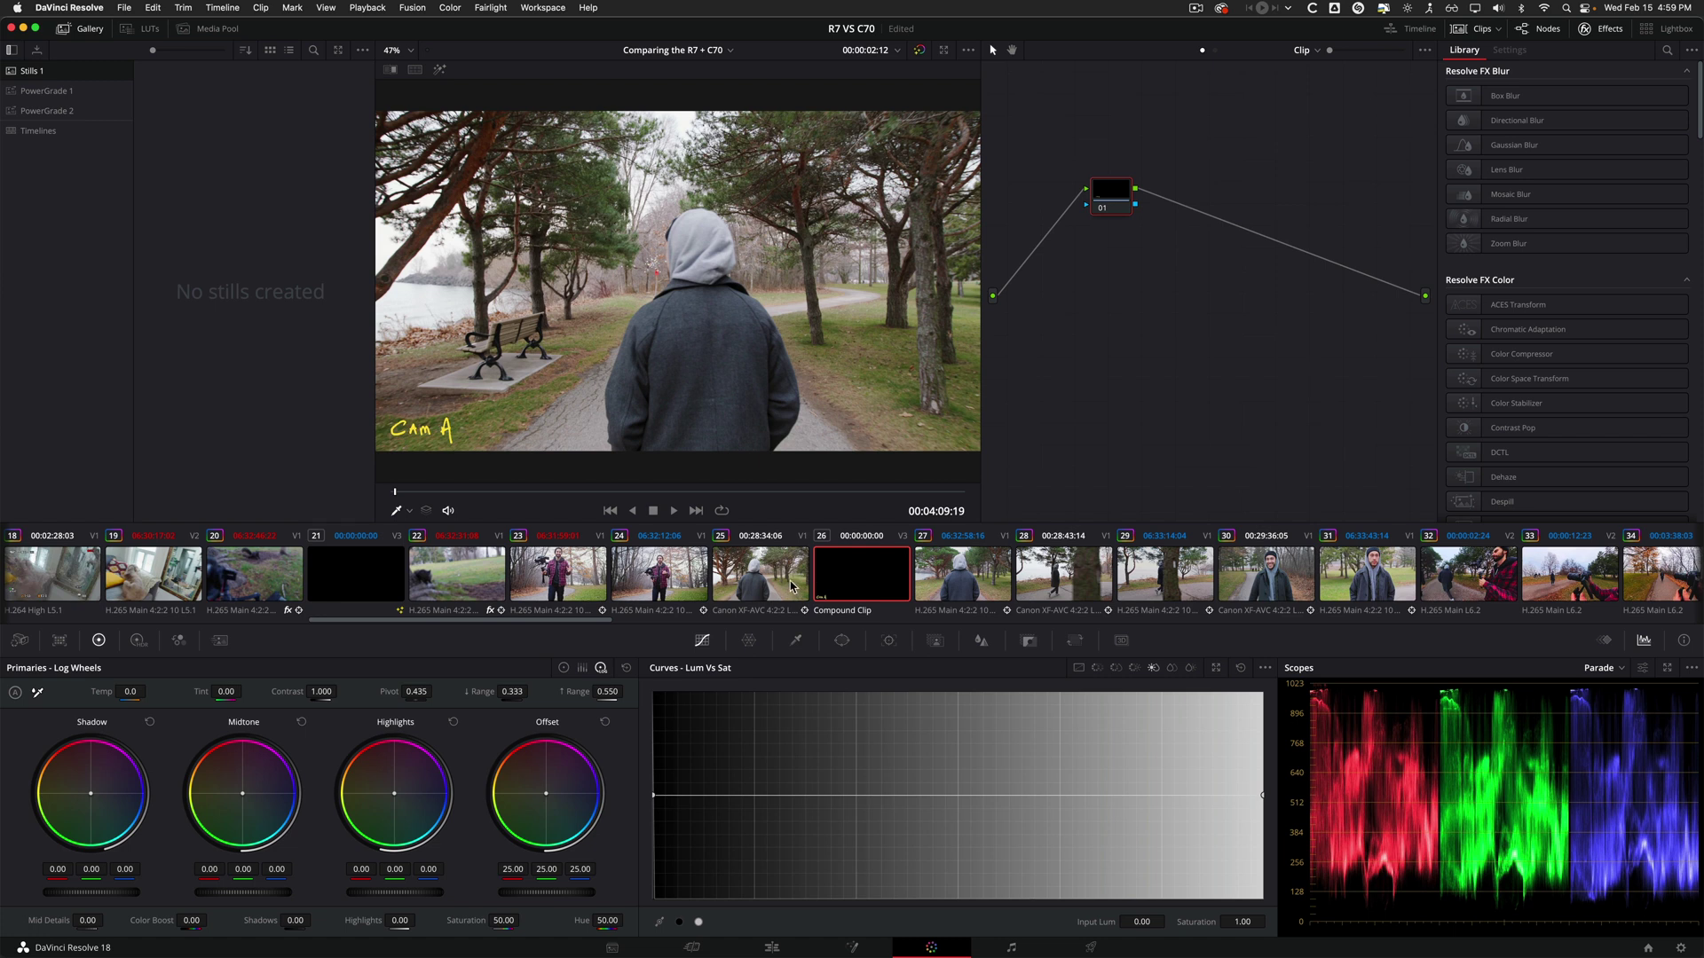
Switch clip 25 from local to remote grades
{"action": "right_click", "coordinate": [733, 581]}
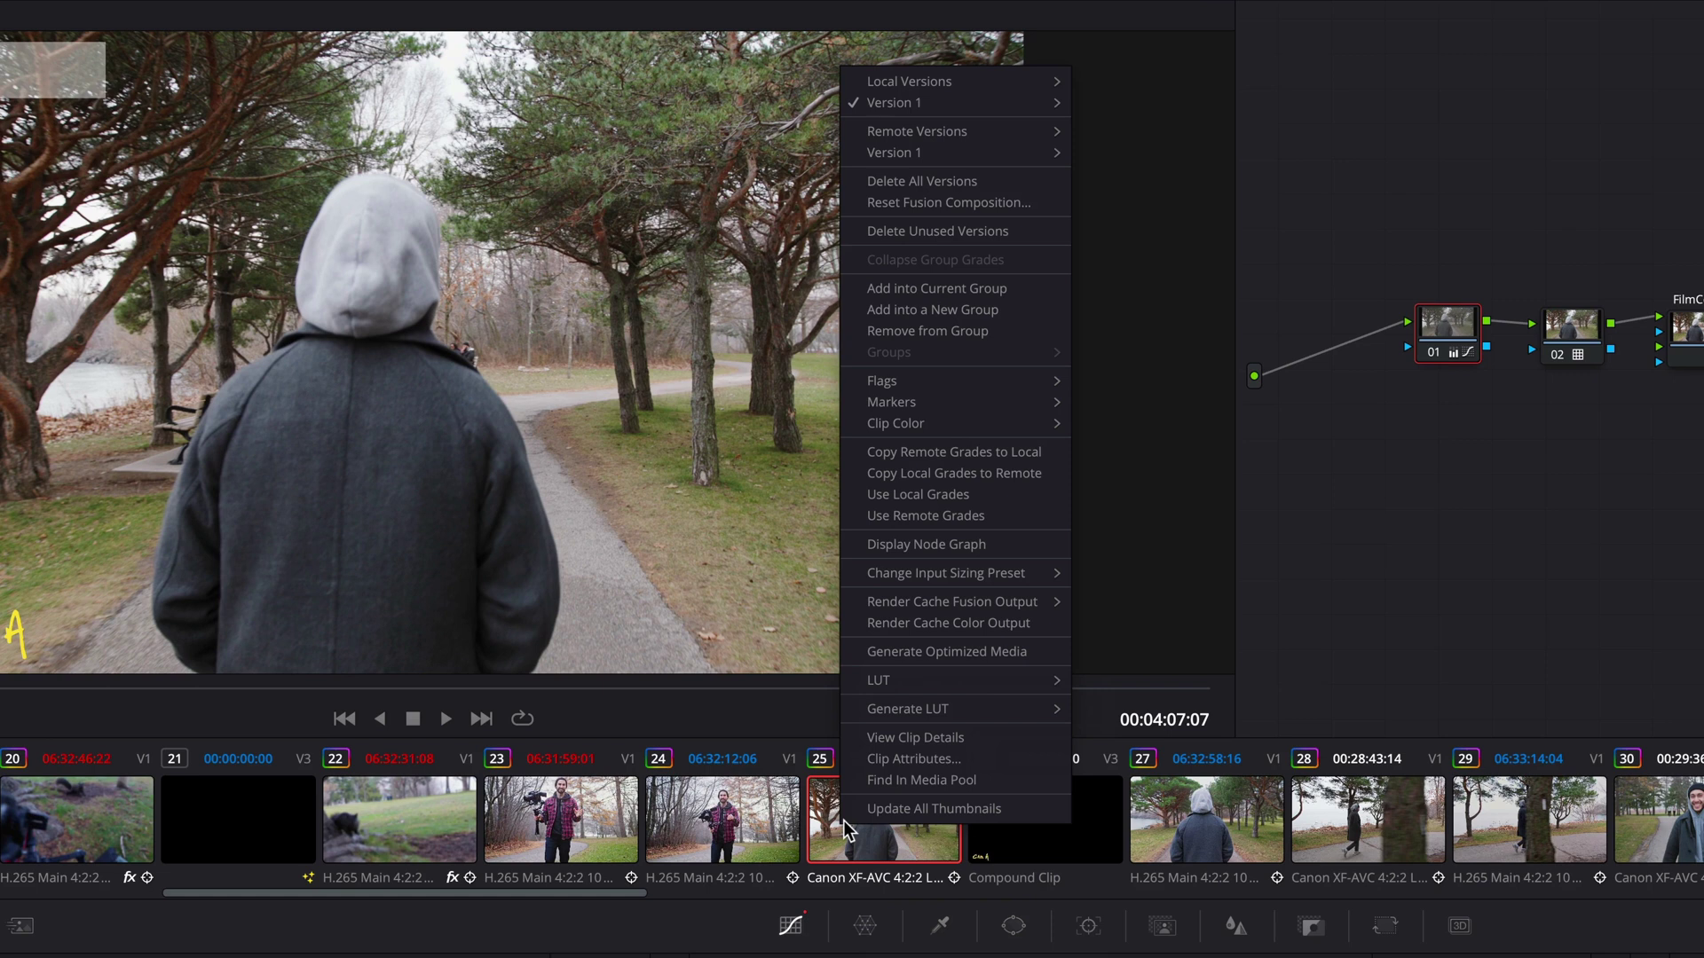
{"action": "left_click", "coordinate": [914, 518]}
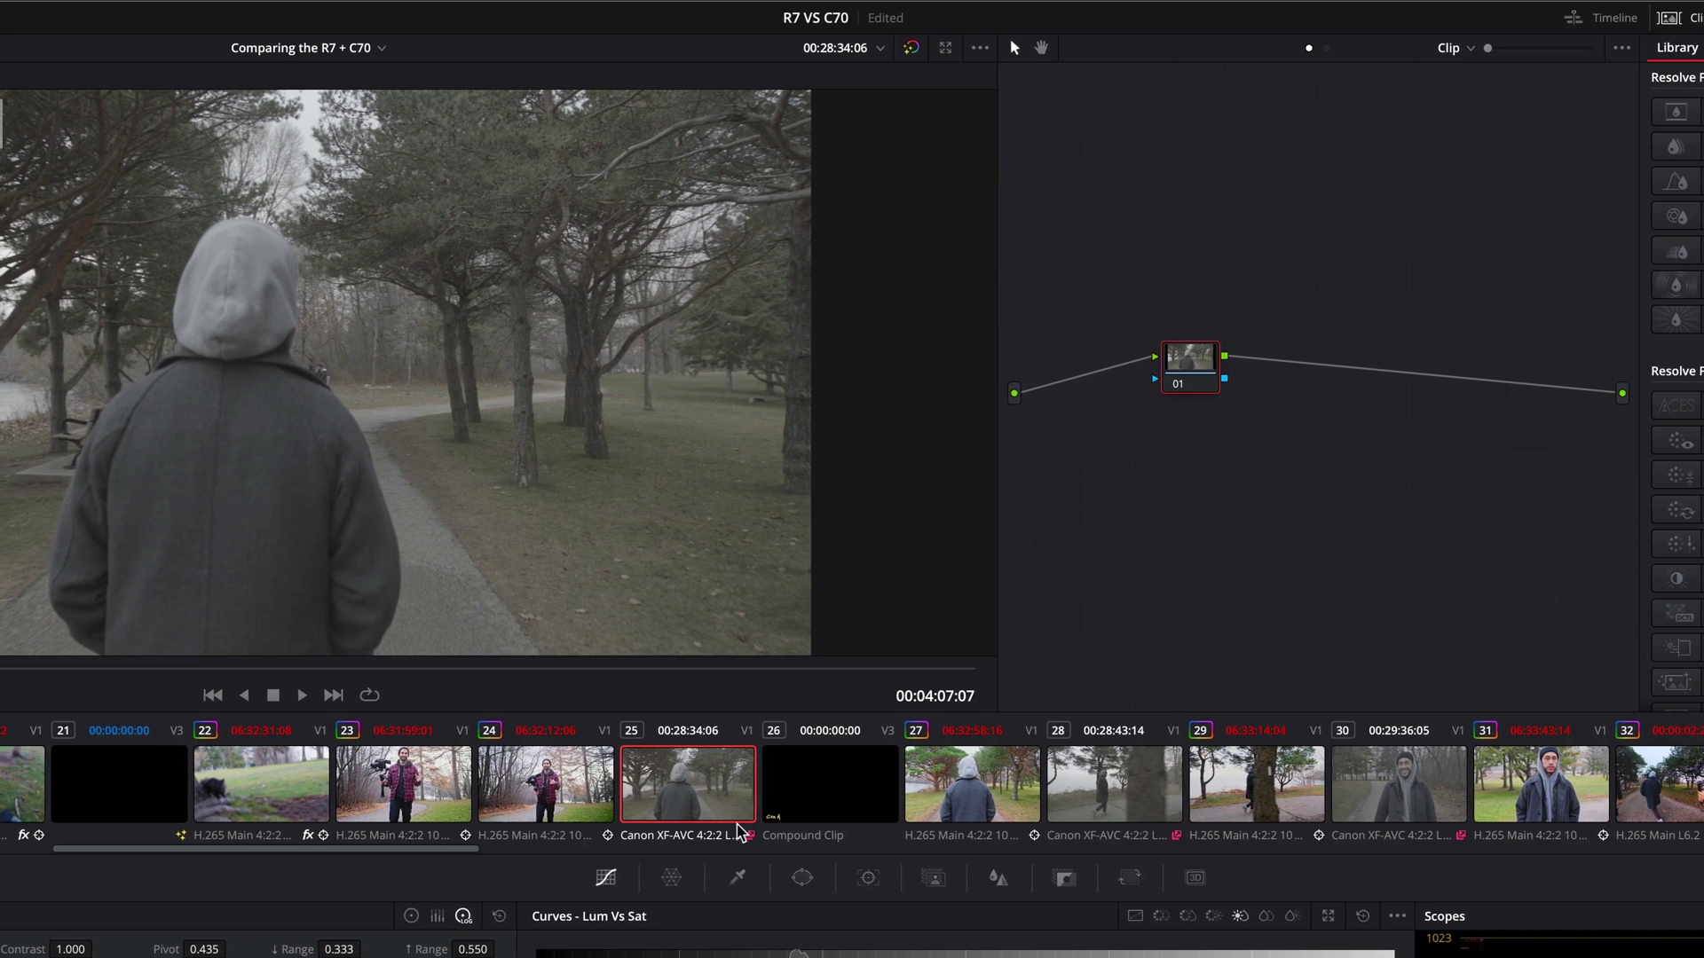
{"action": "left_click", "coordinate": [751, 841]}
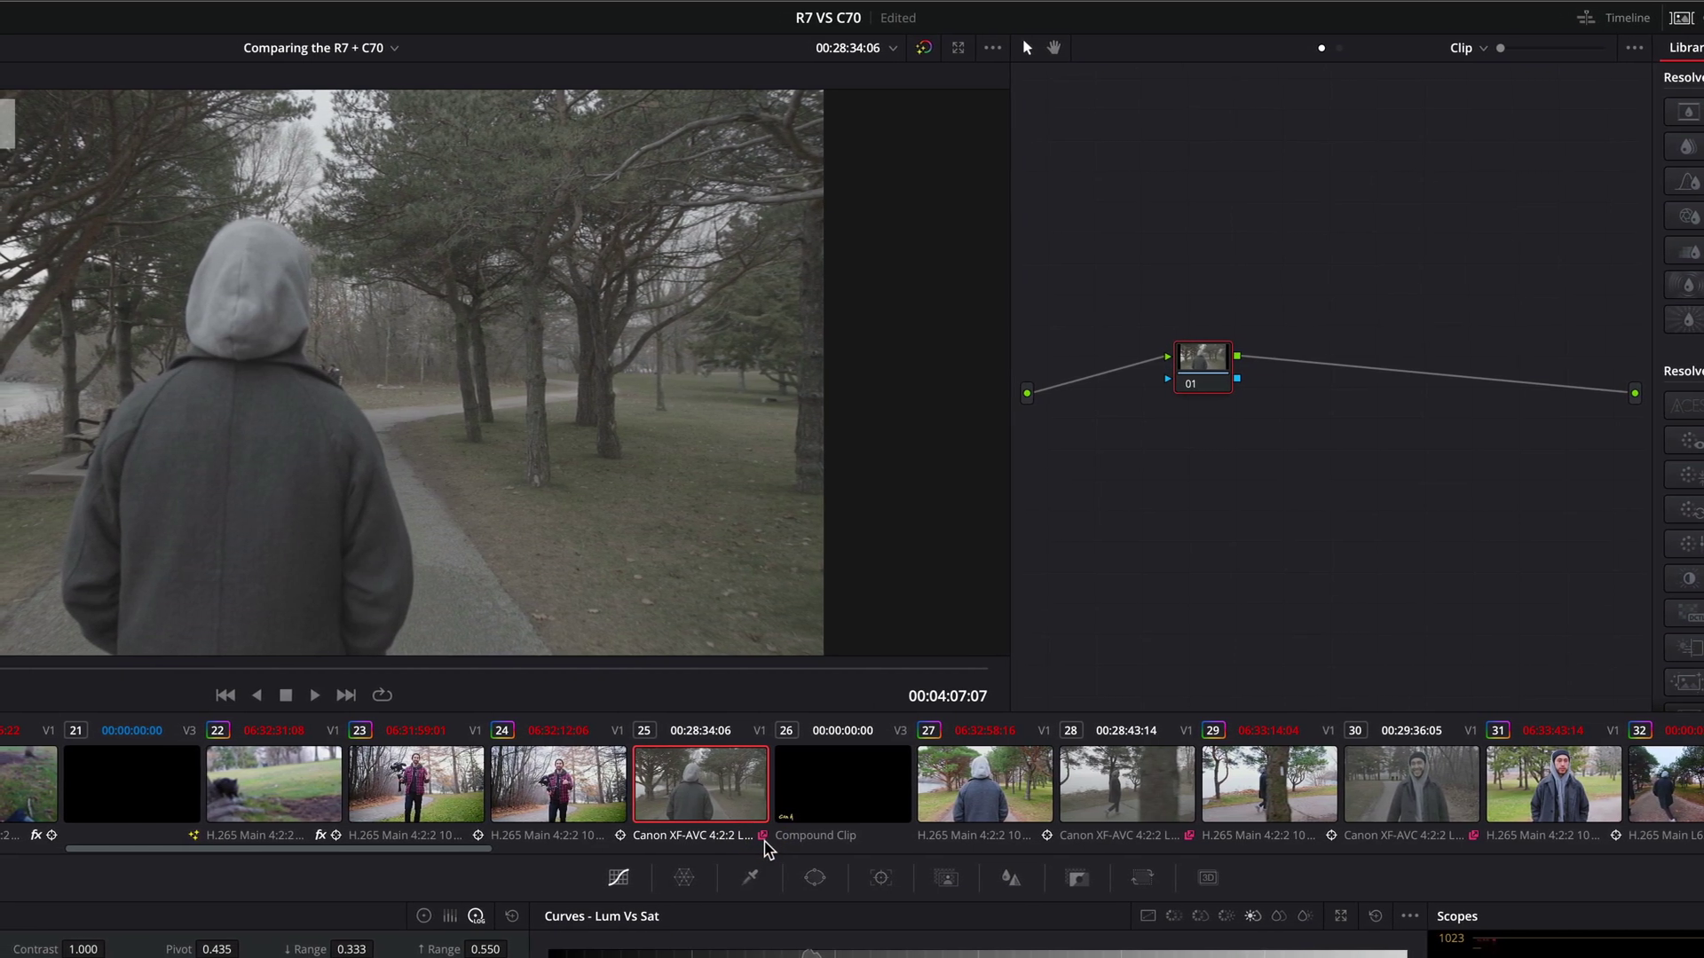
Examine the other Canon XF-AVC clips 28, 30 and 35 for their remote grade status and appearance
{"action": "left_click", "coordinate": [1162, 815]}
{"action": "scroll", "coordinate": [1168, 815], "scroll_direction": "right", "scroll_amount": 3}
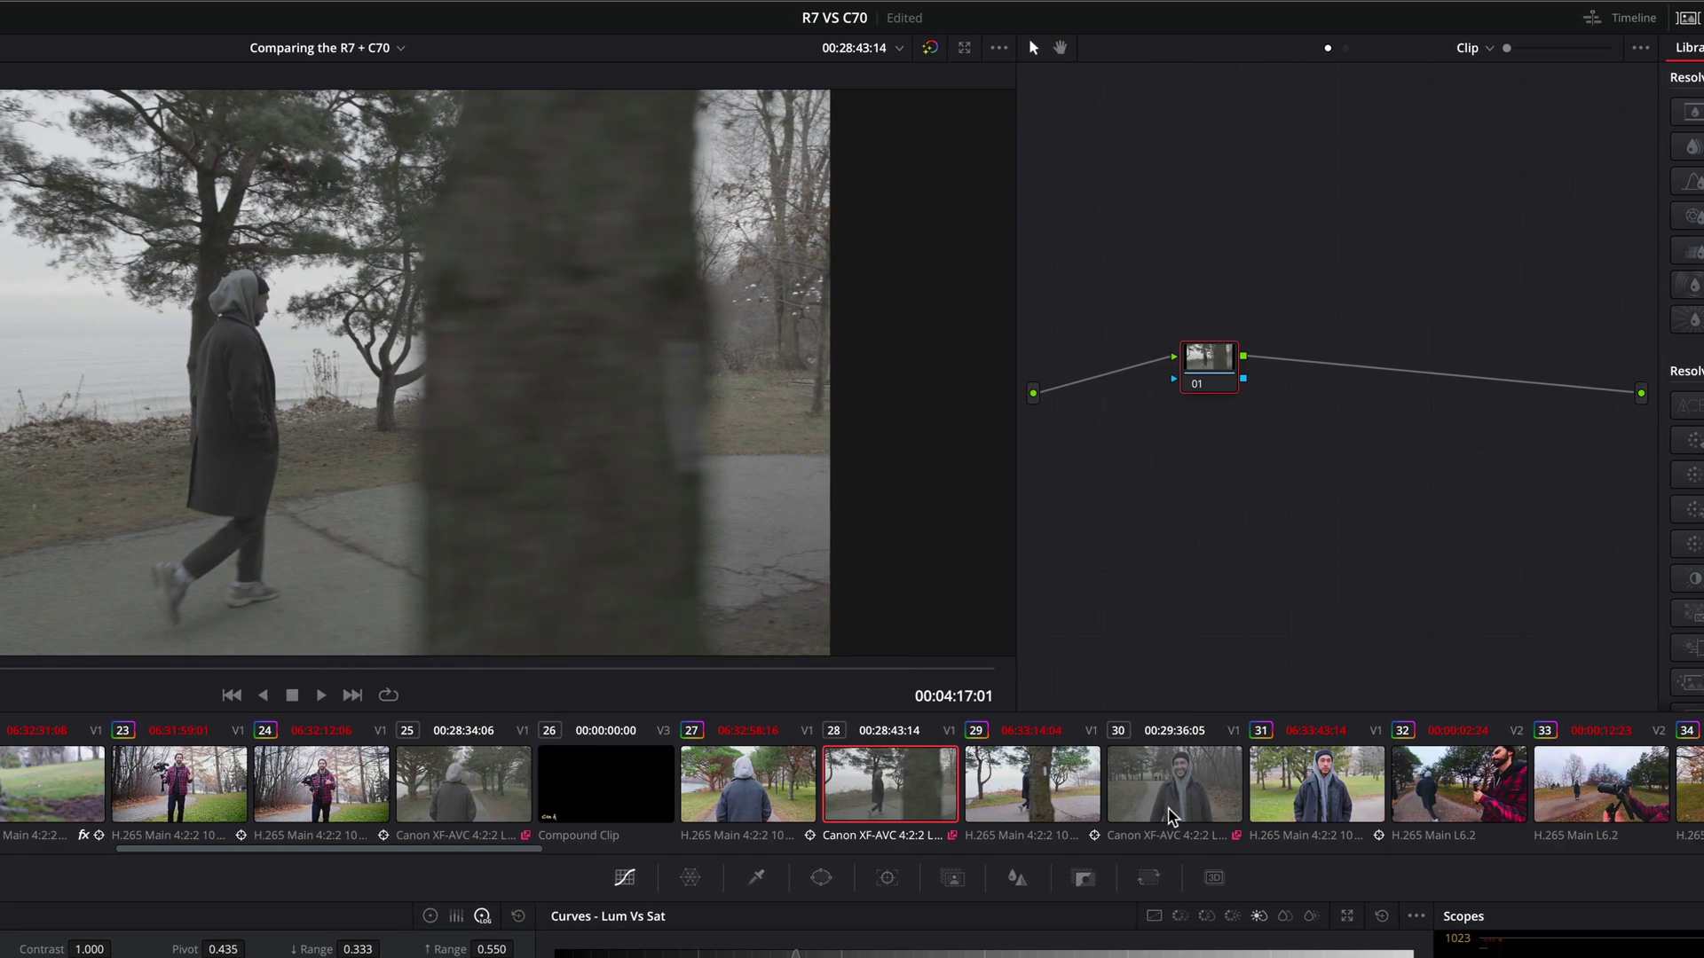
{"action": "left_click", "coordinate": [1176, 815]}
{"action": "scroll", "coordinate": [1190, 828], "scroll_direction": "right", "scroll_amount": 4}
{"action": "left_click", "coordinate": [1524, 808]}
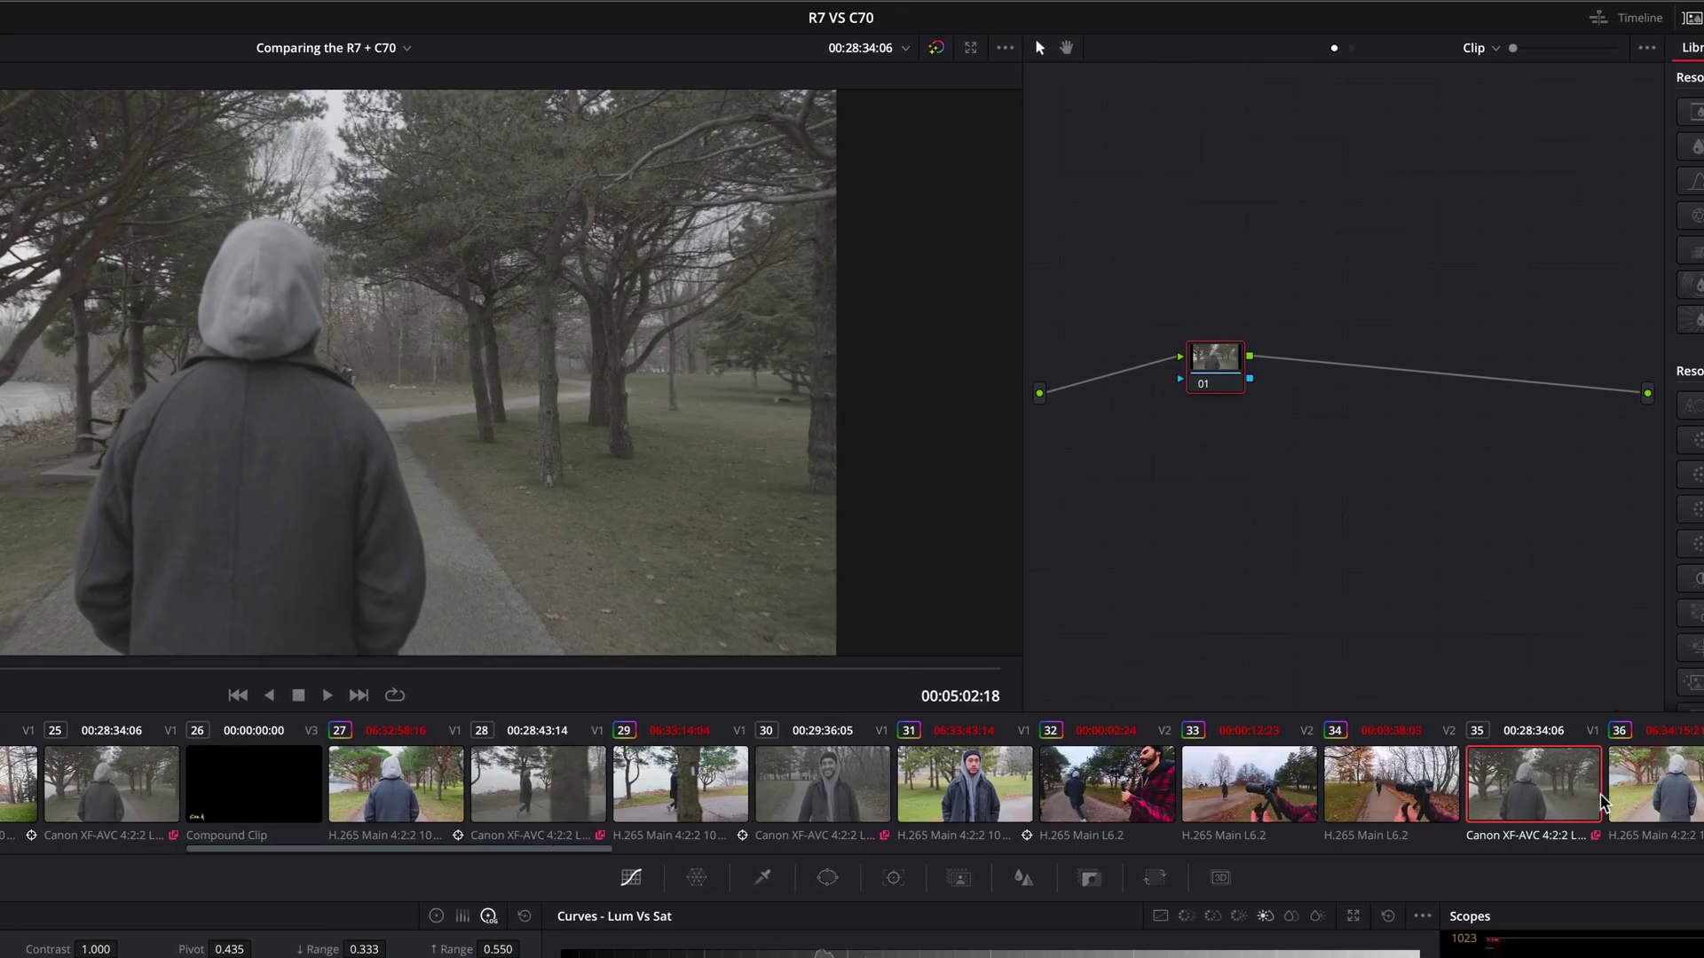
{"action": "scroll", "coordinate": [1519, 834], "scroll_direction": "right", "scroll_amount": 5}
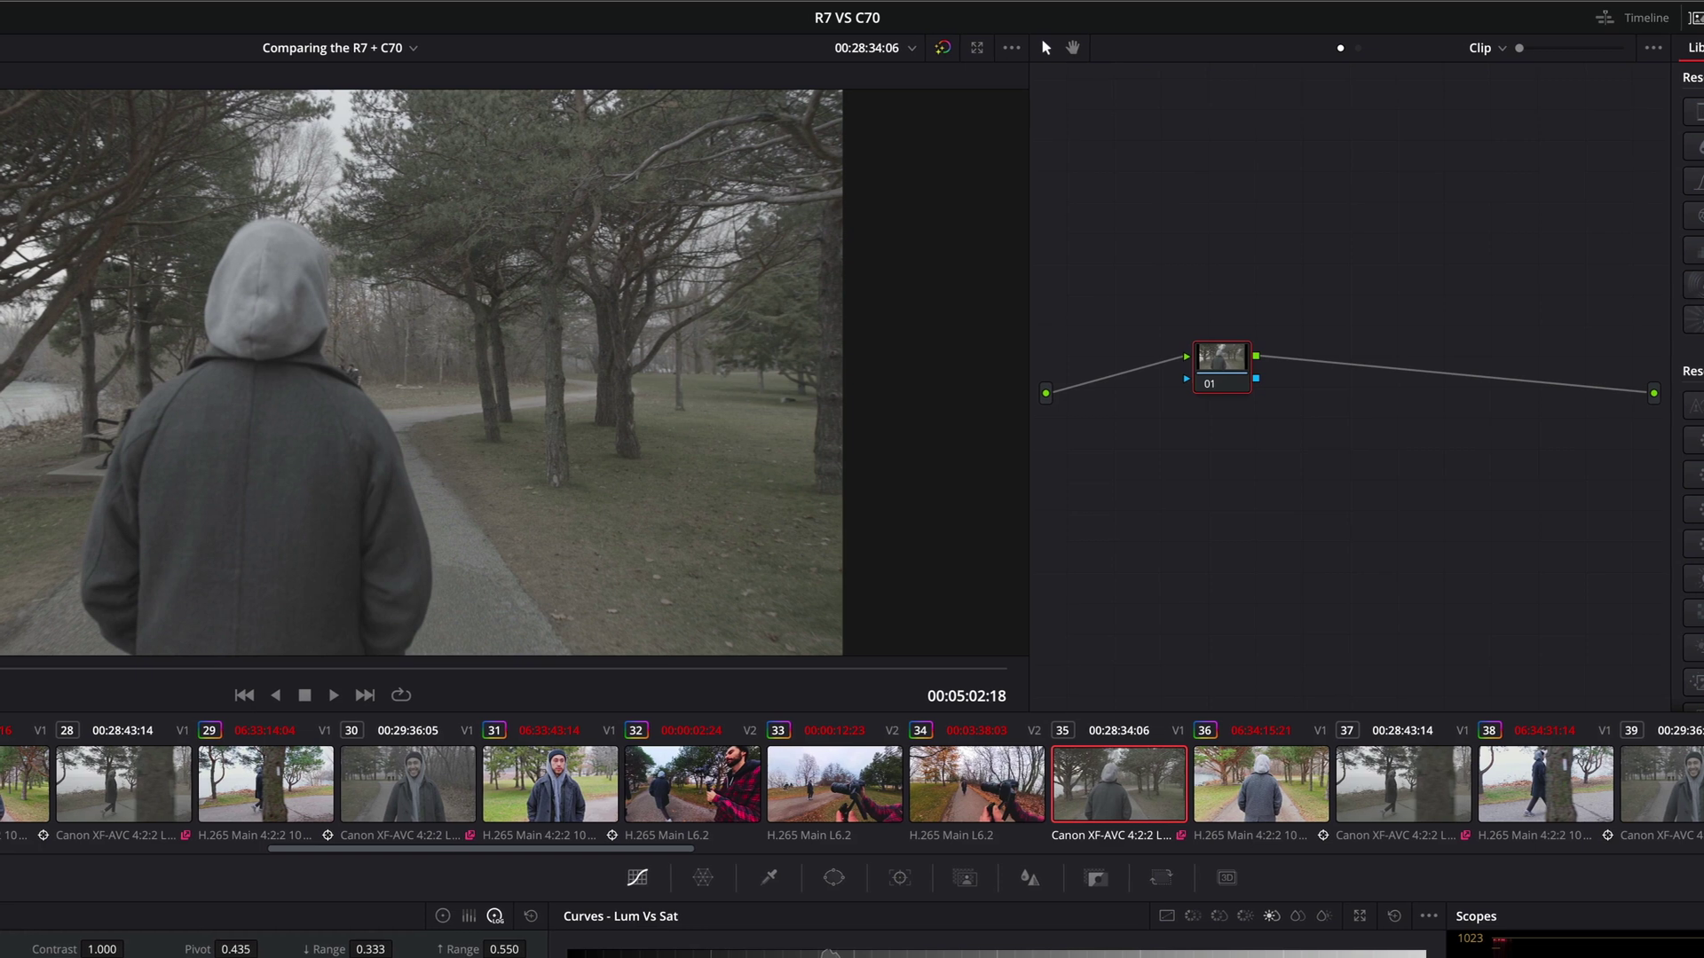
{"action": "scroll", "coordinate": [1680, 810], "scroll_direction": "left", "scroll_amount": 6}
{"action": "scroll", "coordinate": [852, 790], "scroll_direction": "left", "scroll_amount": 1}
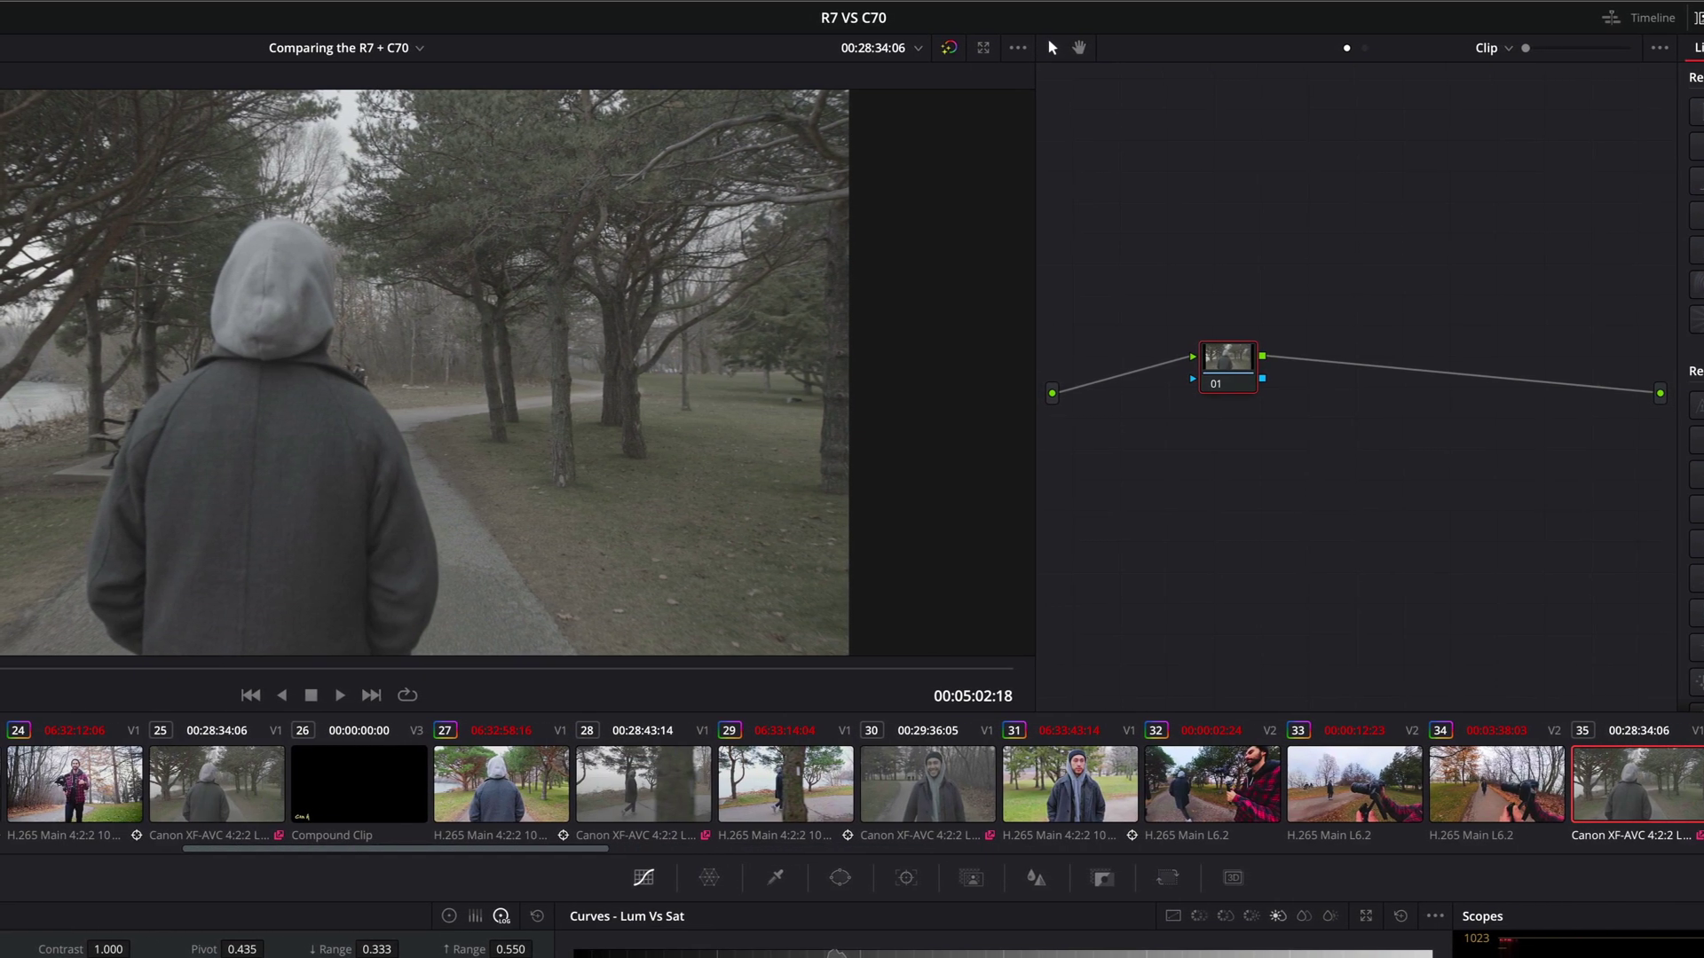
Return clip 28 to its local grades and copy those local grades to remote
{"action": "middle_click", "coordinate": [236, 789]}
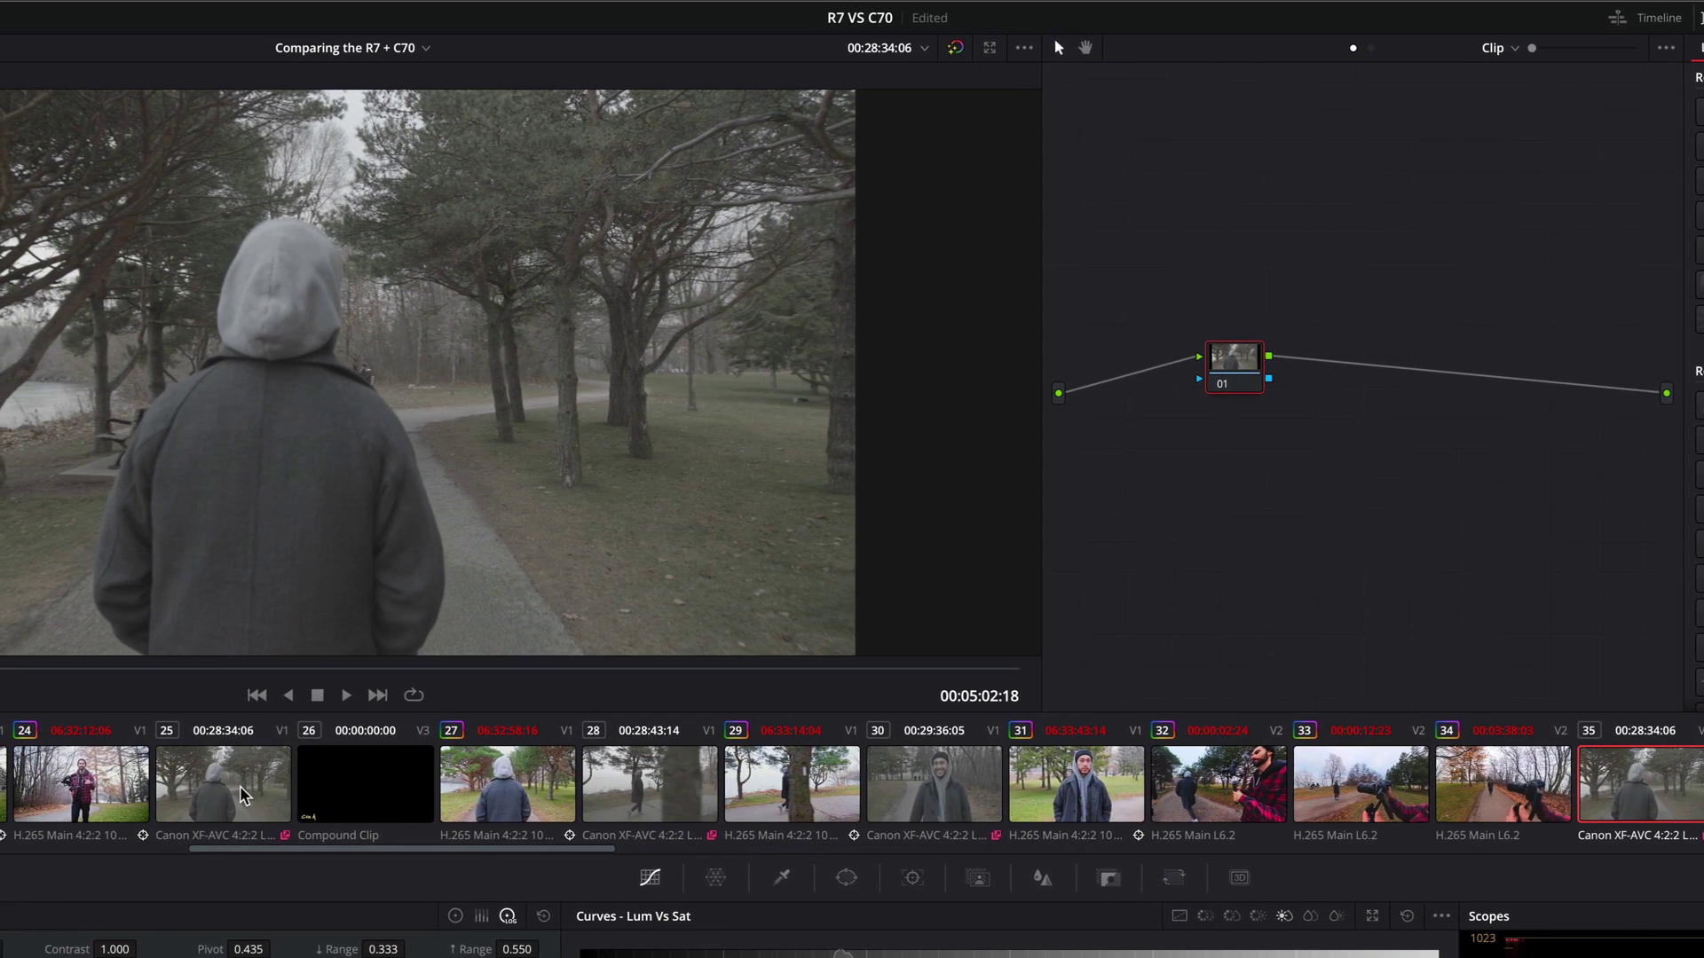
{"action": "right_click", "coordinate": [639, 792]}
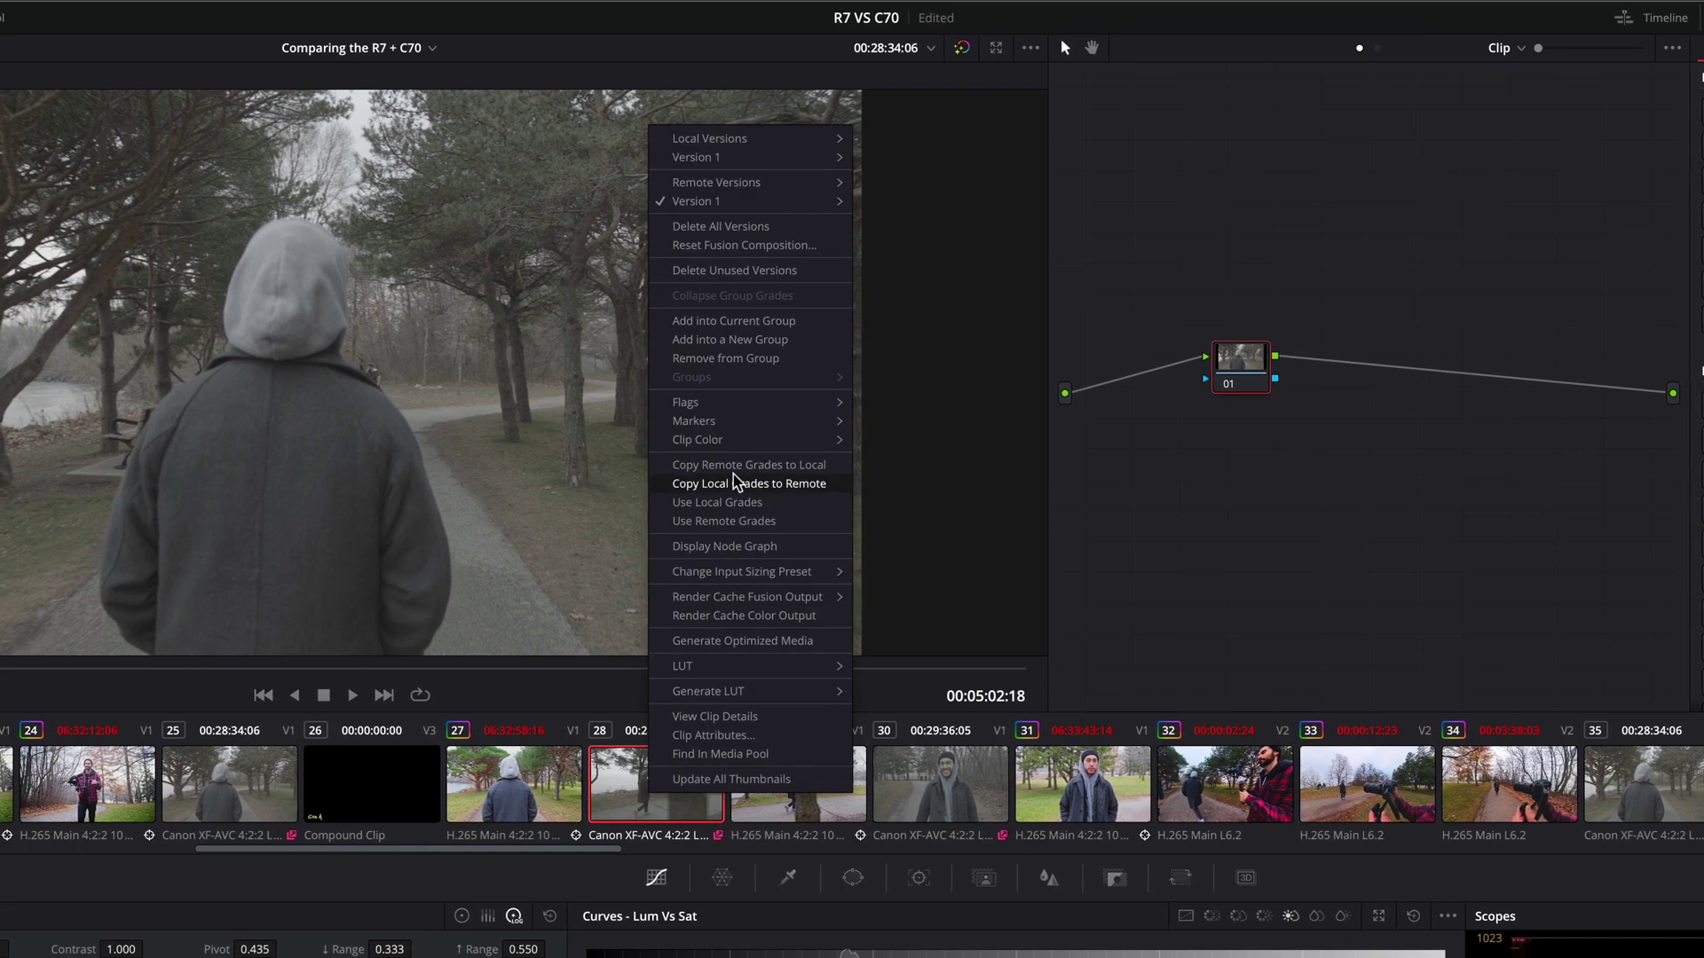
{"action": "left_click", "coordinate": [715, 503]}
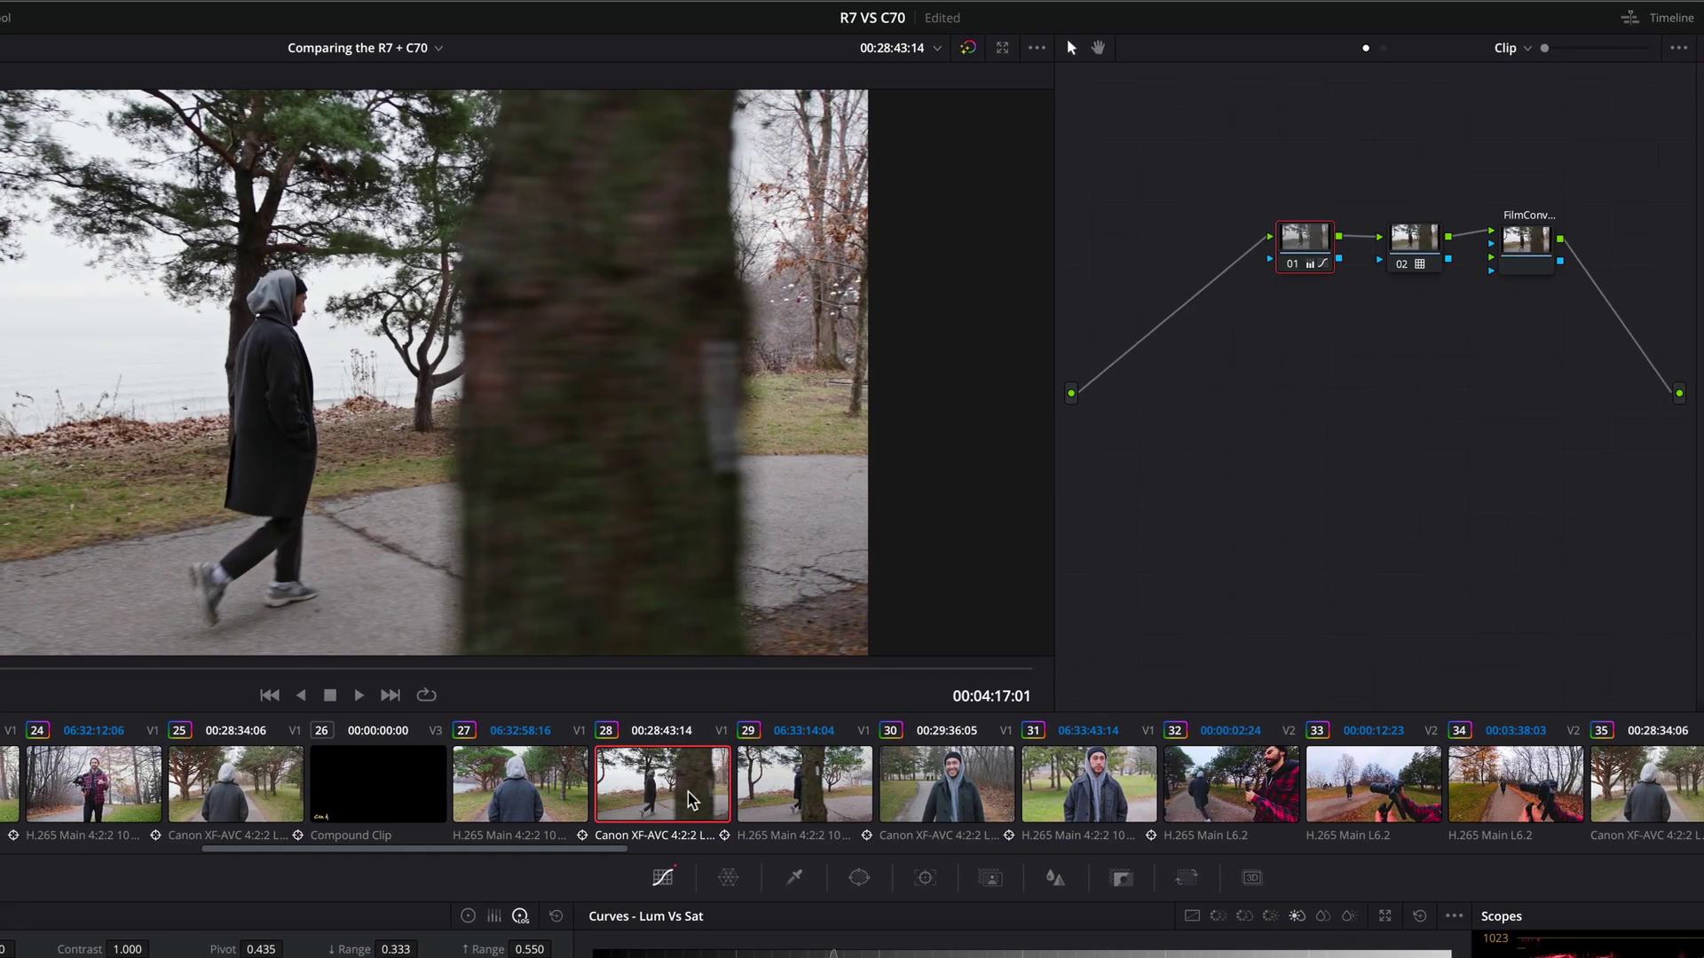
{"action": "right_click", "coordinate": [669, 793]}
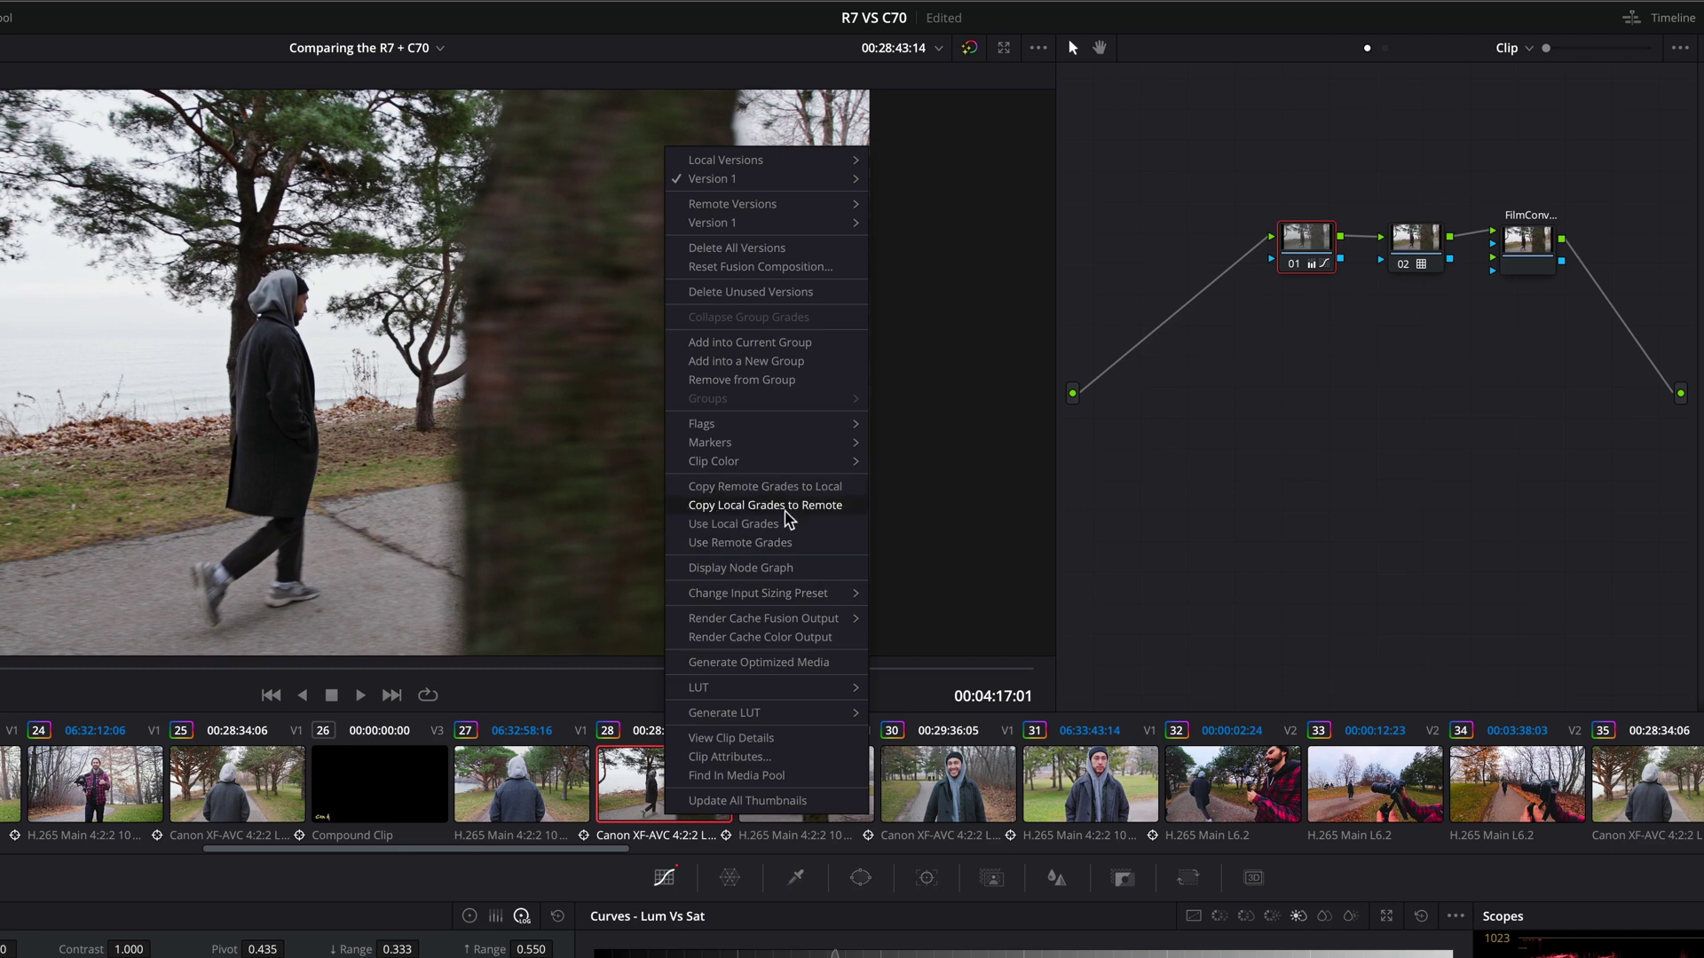
{"action": "left_click", "coordinate": [798, 508]}
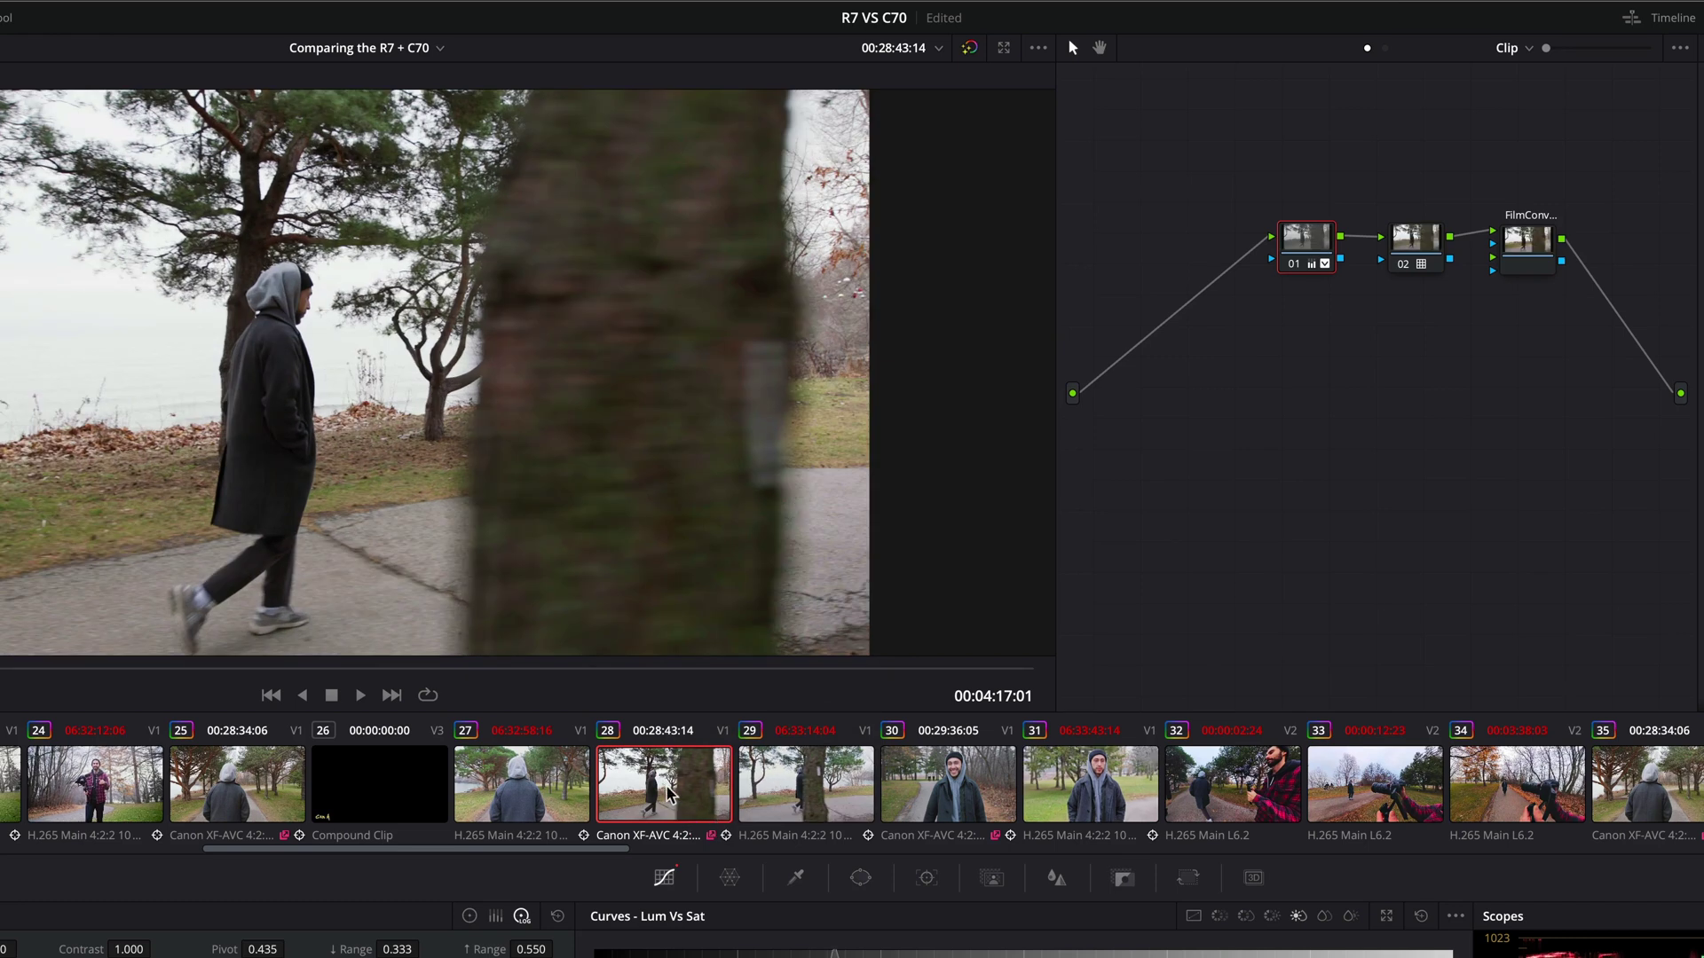
Reposition clip 28's three nodes lower in the graph and place a new serial node at the start of the chain
{"action": "left_click_drag", "start_coordinate": [1222, 200], "coordinate": [1497, 363]}
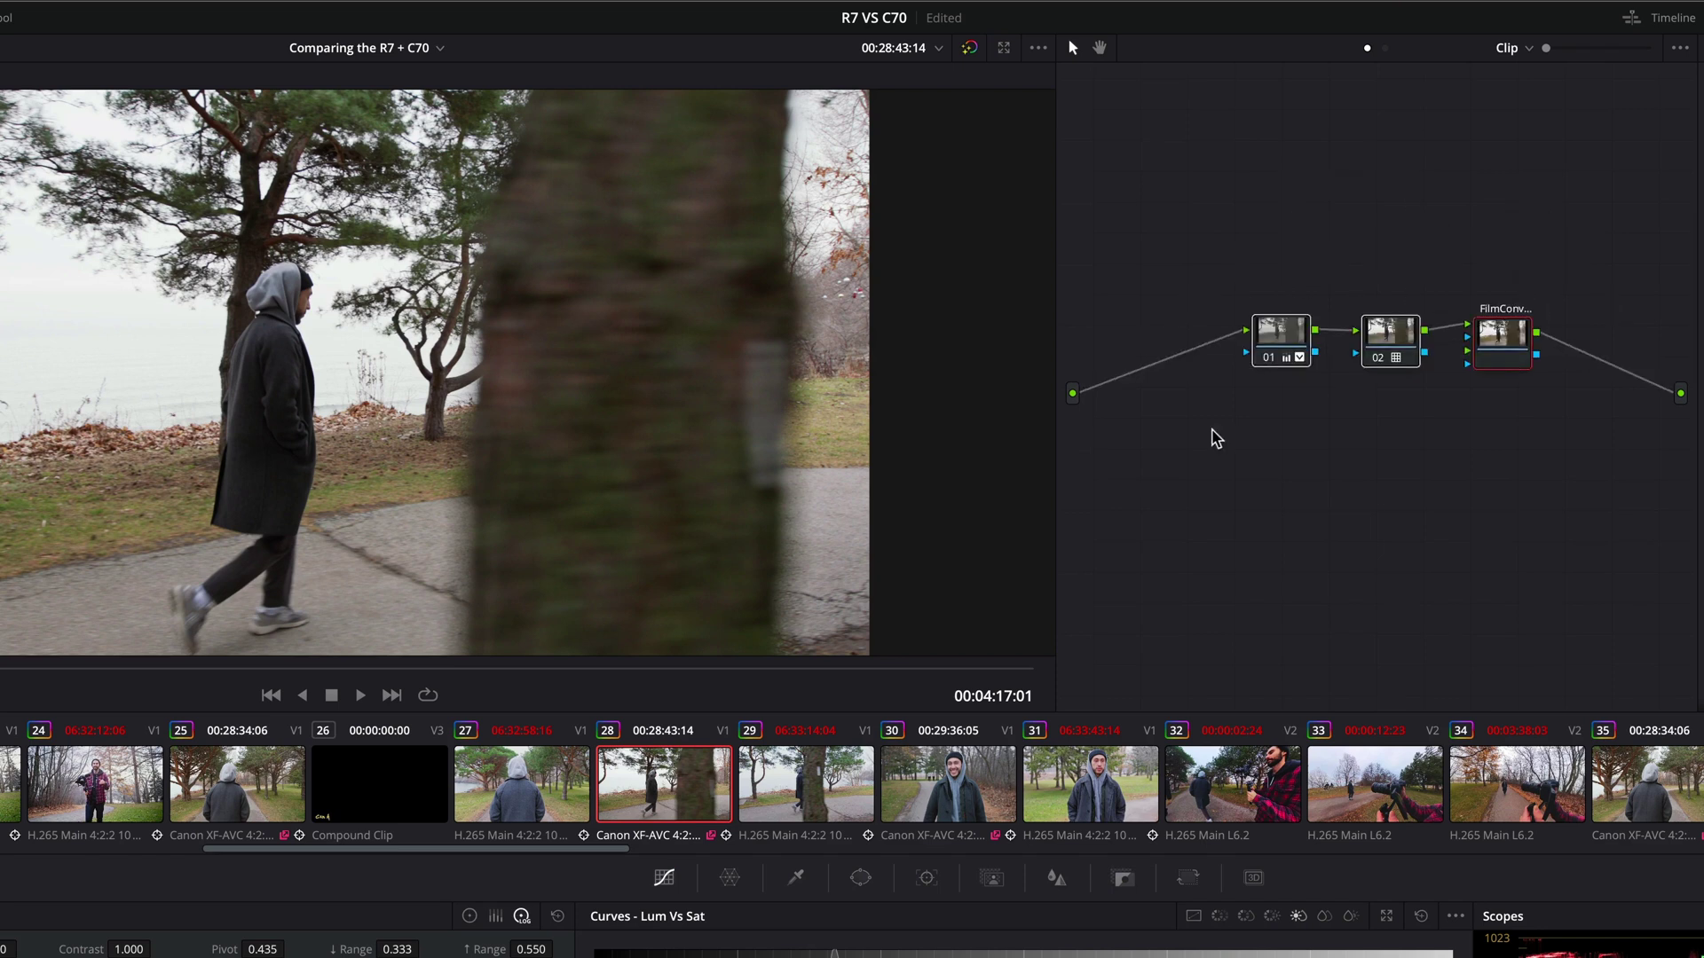
{"action": "left_click", "coordinate": [1333, 122]}
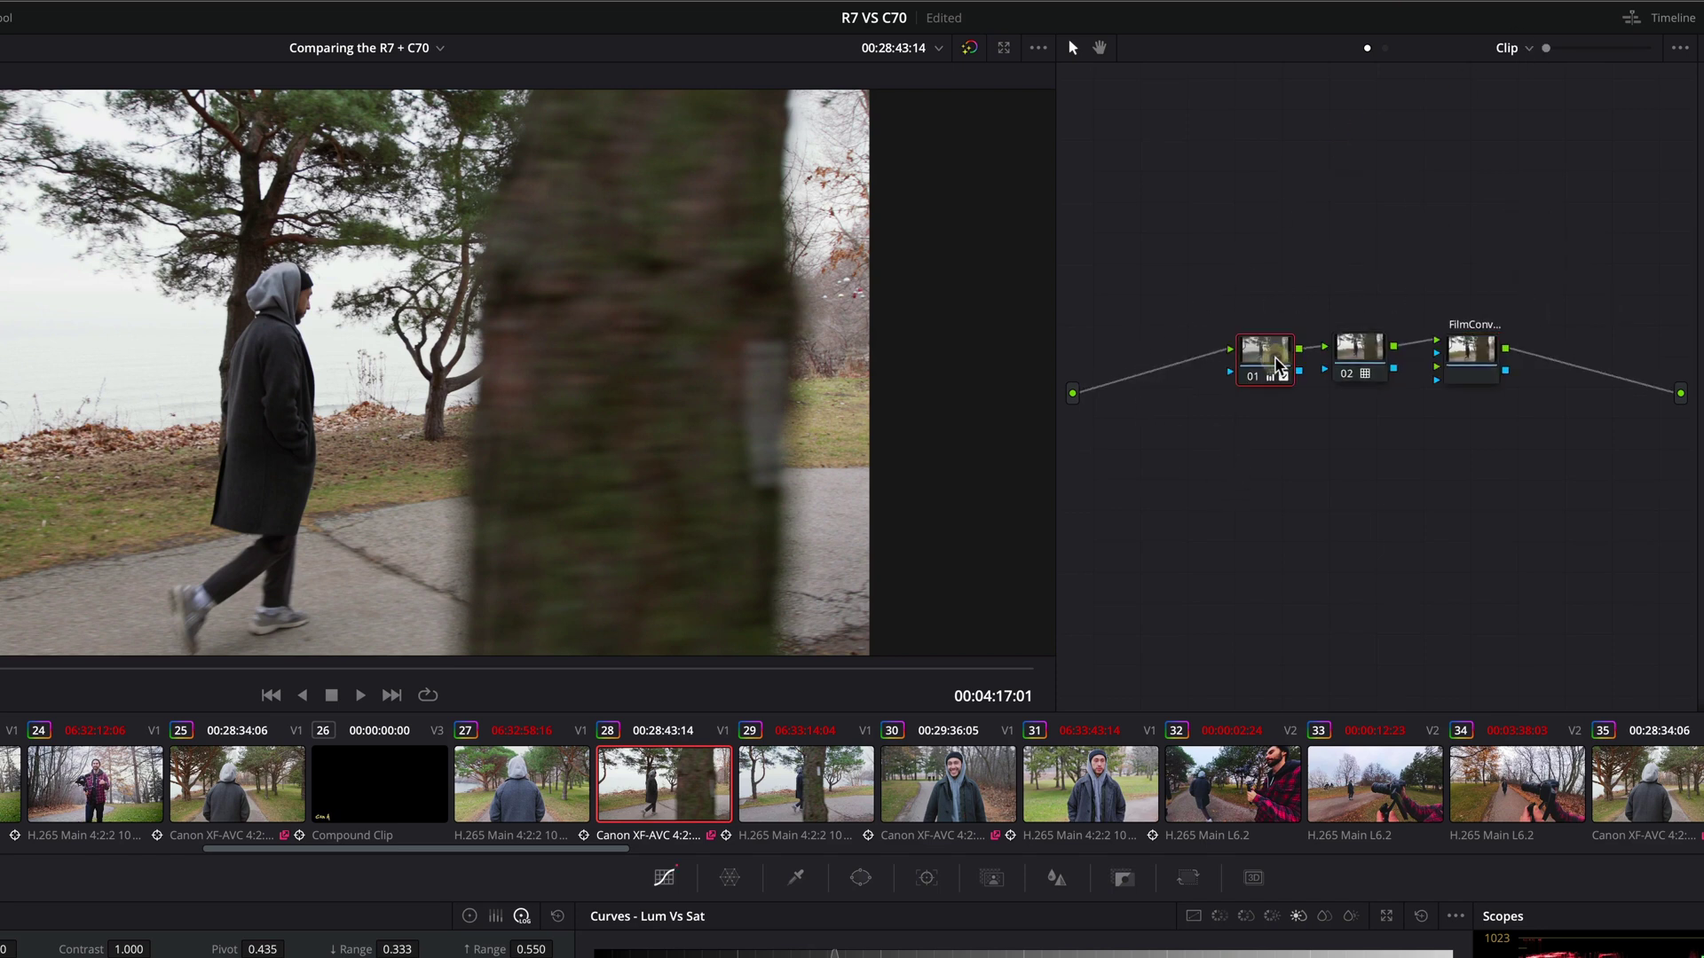
{"action": "left_click_drag", "start_coordinate": [1269, 350], "coordinate": [1165, 262]}
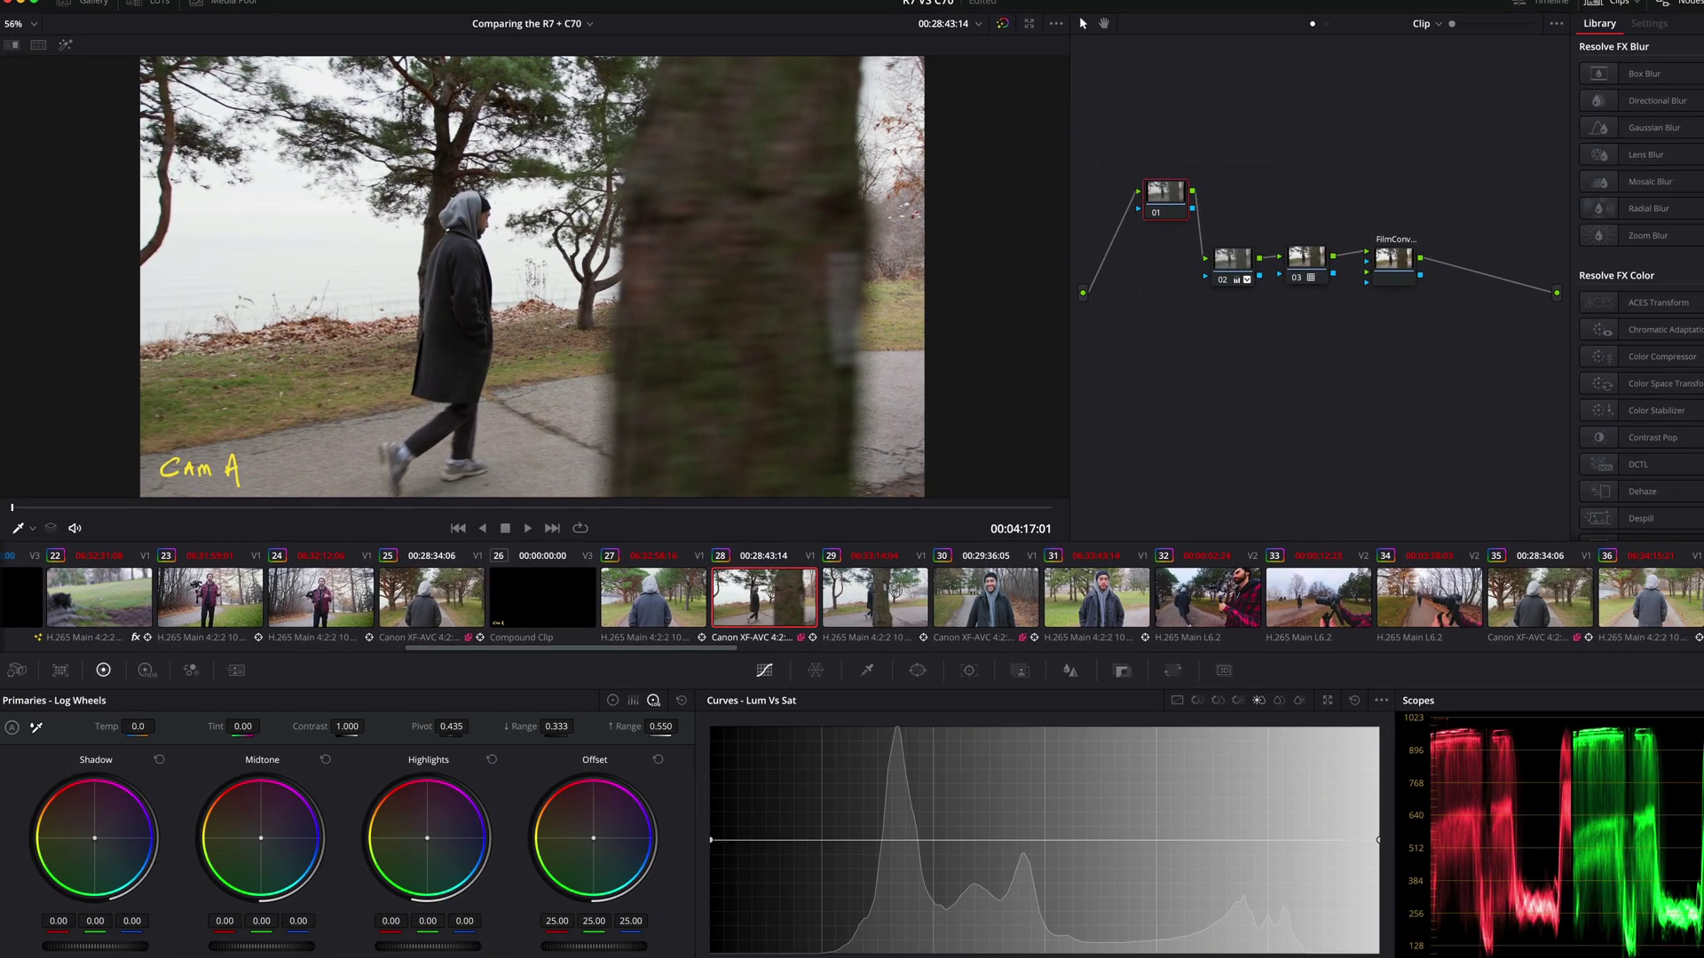
Set the first node's Temp to 3110 and look over the other Canon XF-AVC clips in the strip
{"action": "left_click_drag", "start_coordinate": [56, 792], "coordinate": [275, 793]}
{"action": "left_click_drag", "start_coordinate": [159, 727], "coordinate": [128, 726]}
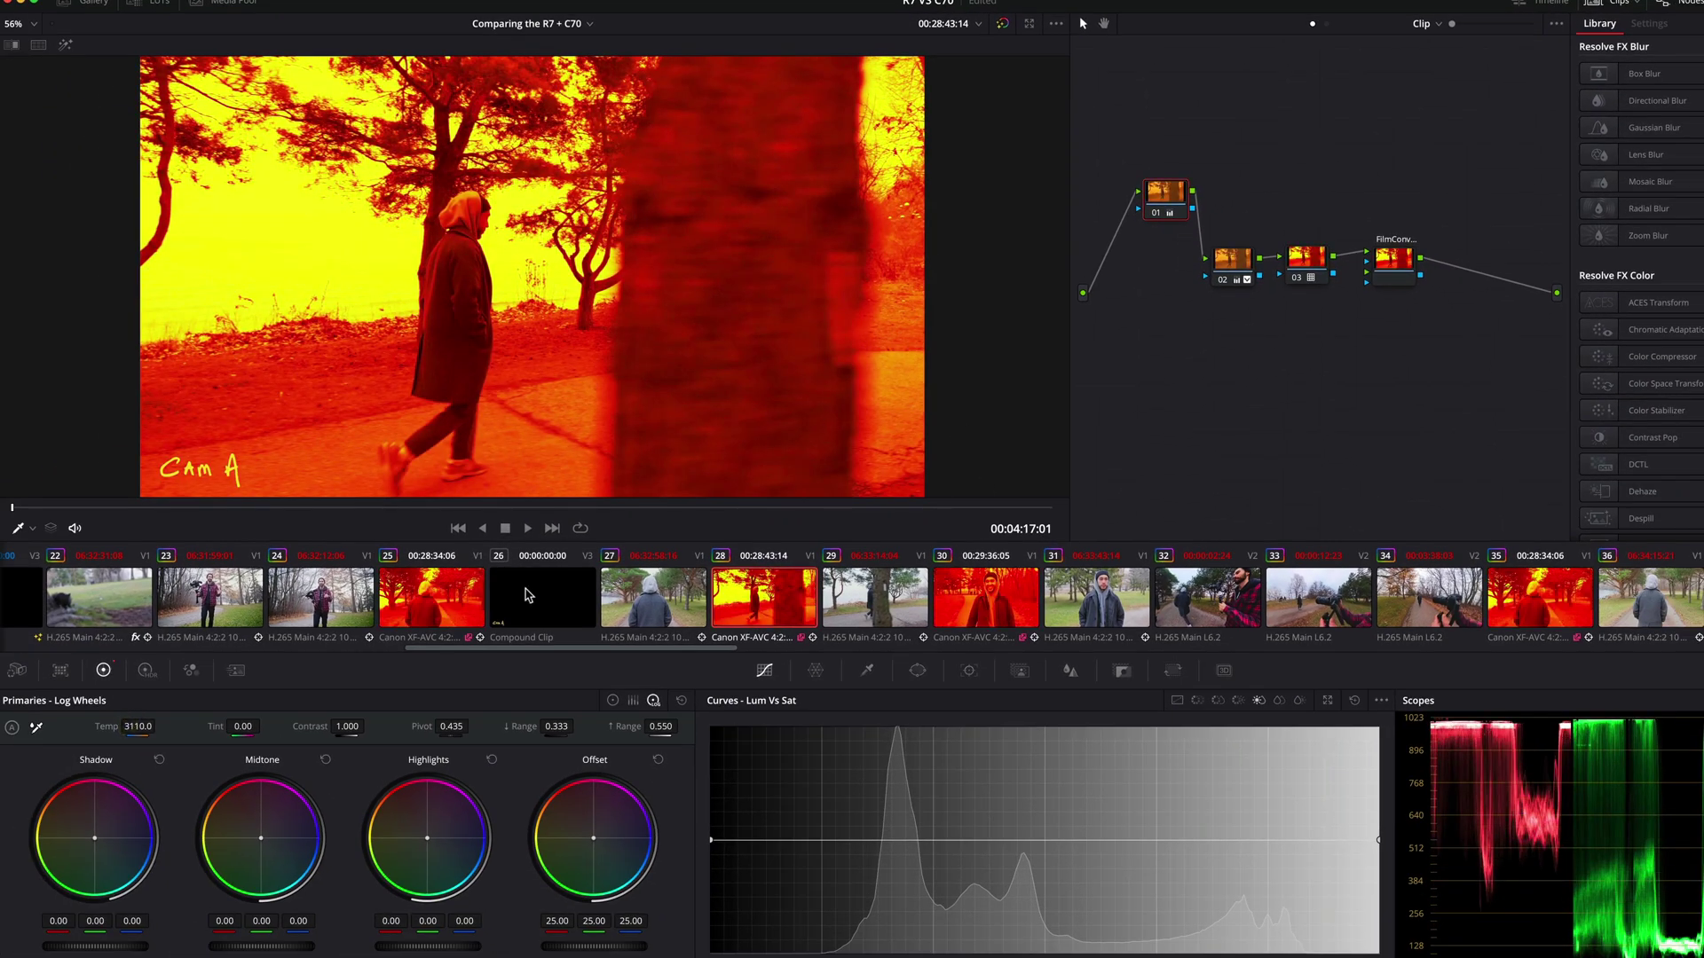
{"action": "left_click_drag", "start_coordinate": [447, 654], "coordinate": [545, 647]}
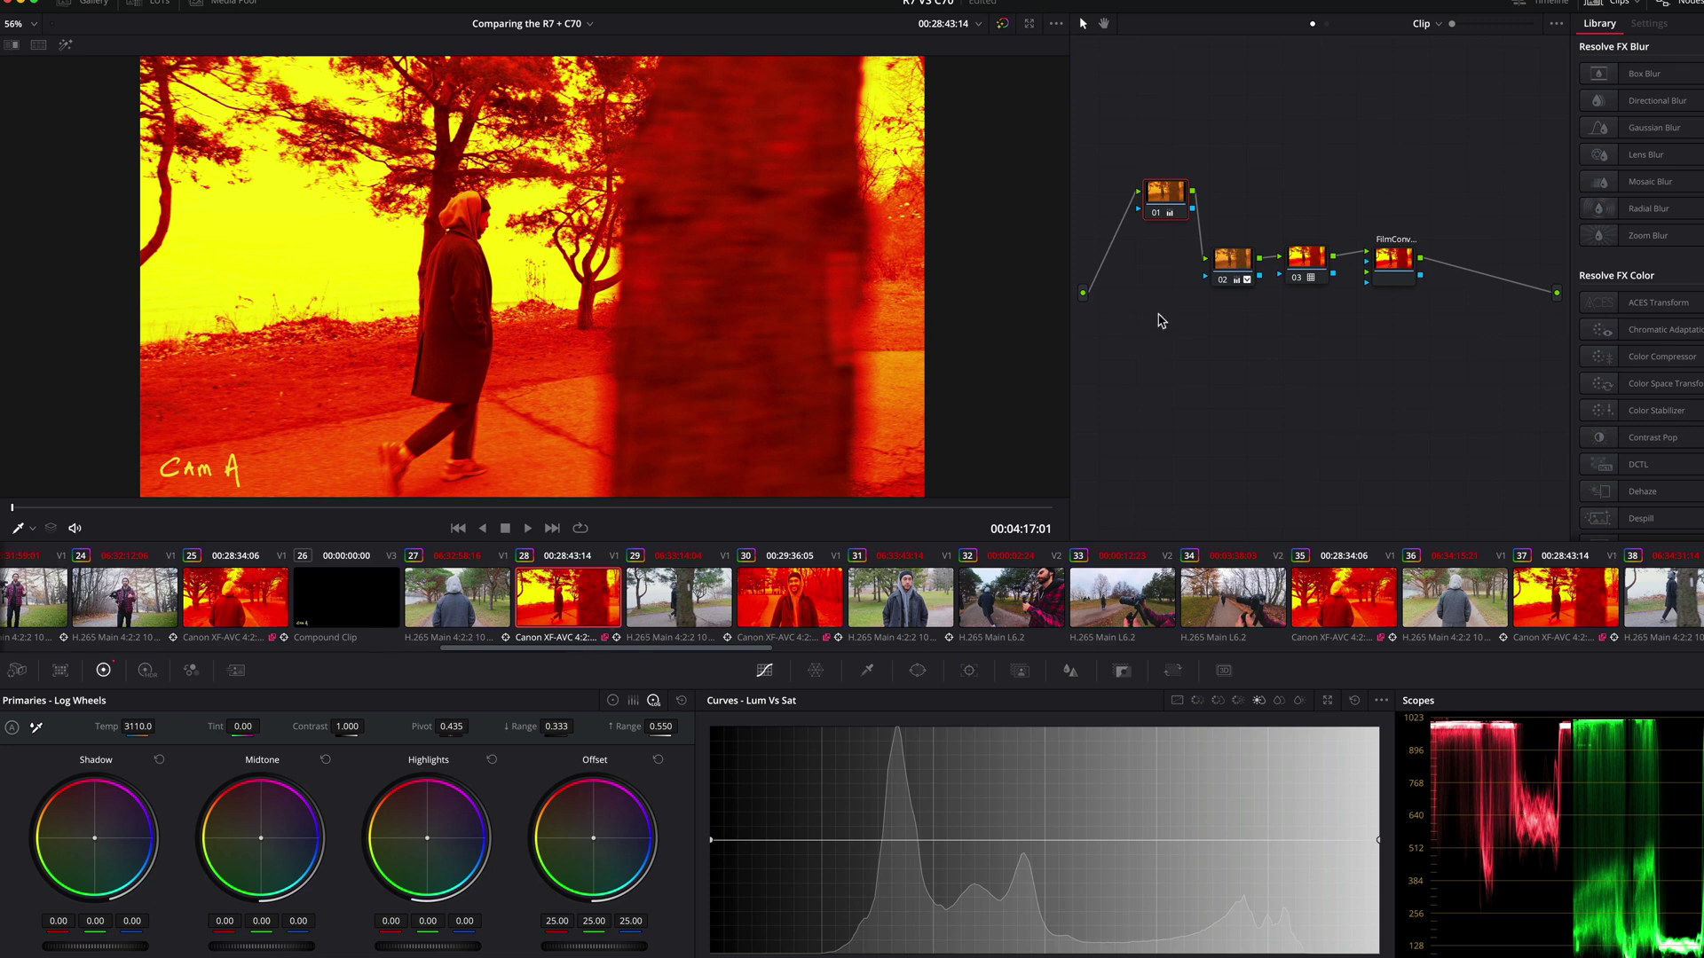
{"action": "left_click_drag", "start_coordinate": [1171, 202], "coordinate": [1173, 275]}
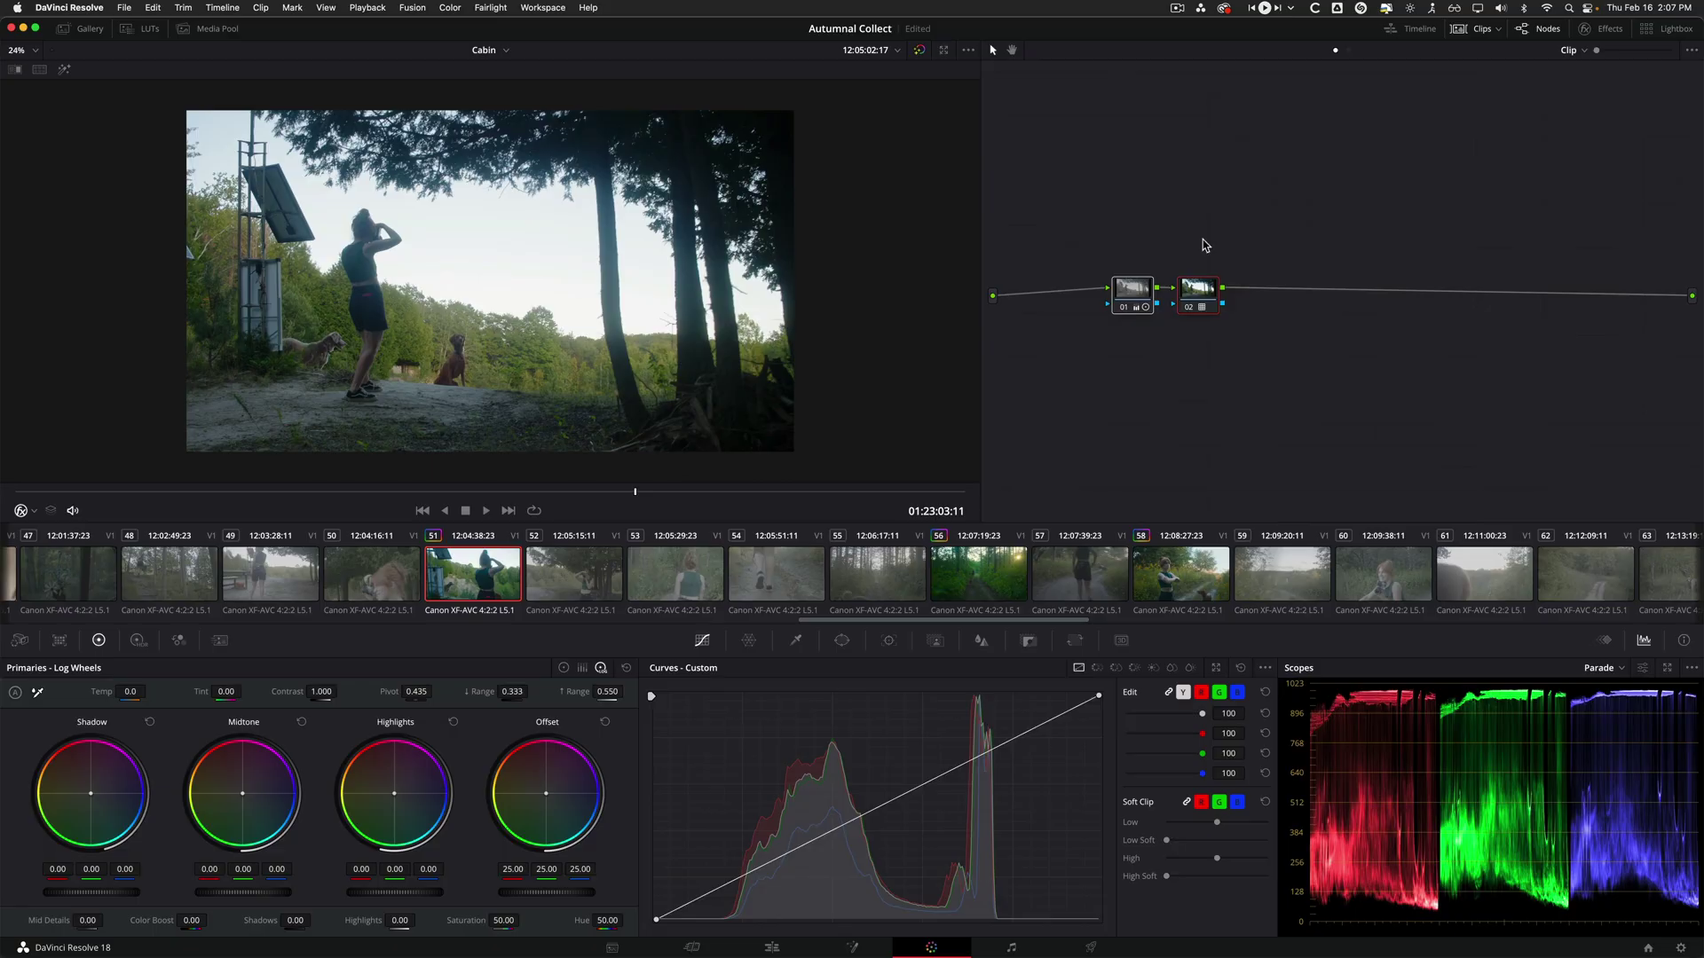
Add a serial node after node 02 on clip 51 of the Cabin timeline
{"action": "left_click", "coordinate": [1264, 375]}
{"action": "key", "text": "alt+s"}
{"action": "left_click_drag", "start_coordinate": [1262, 302], "coordinate": [1261, 300]}
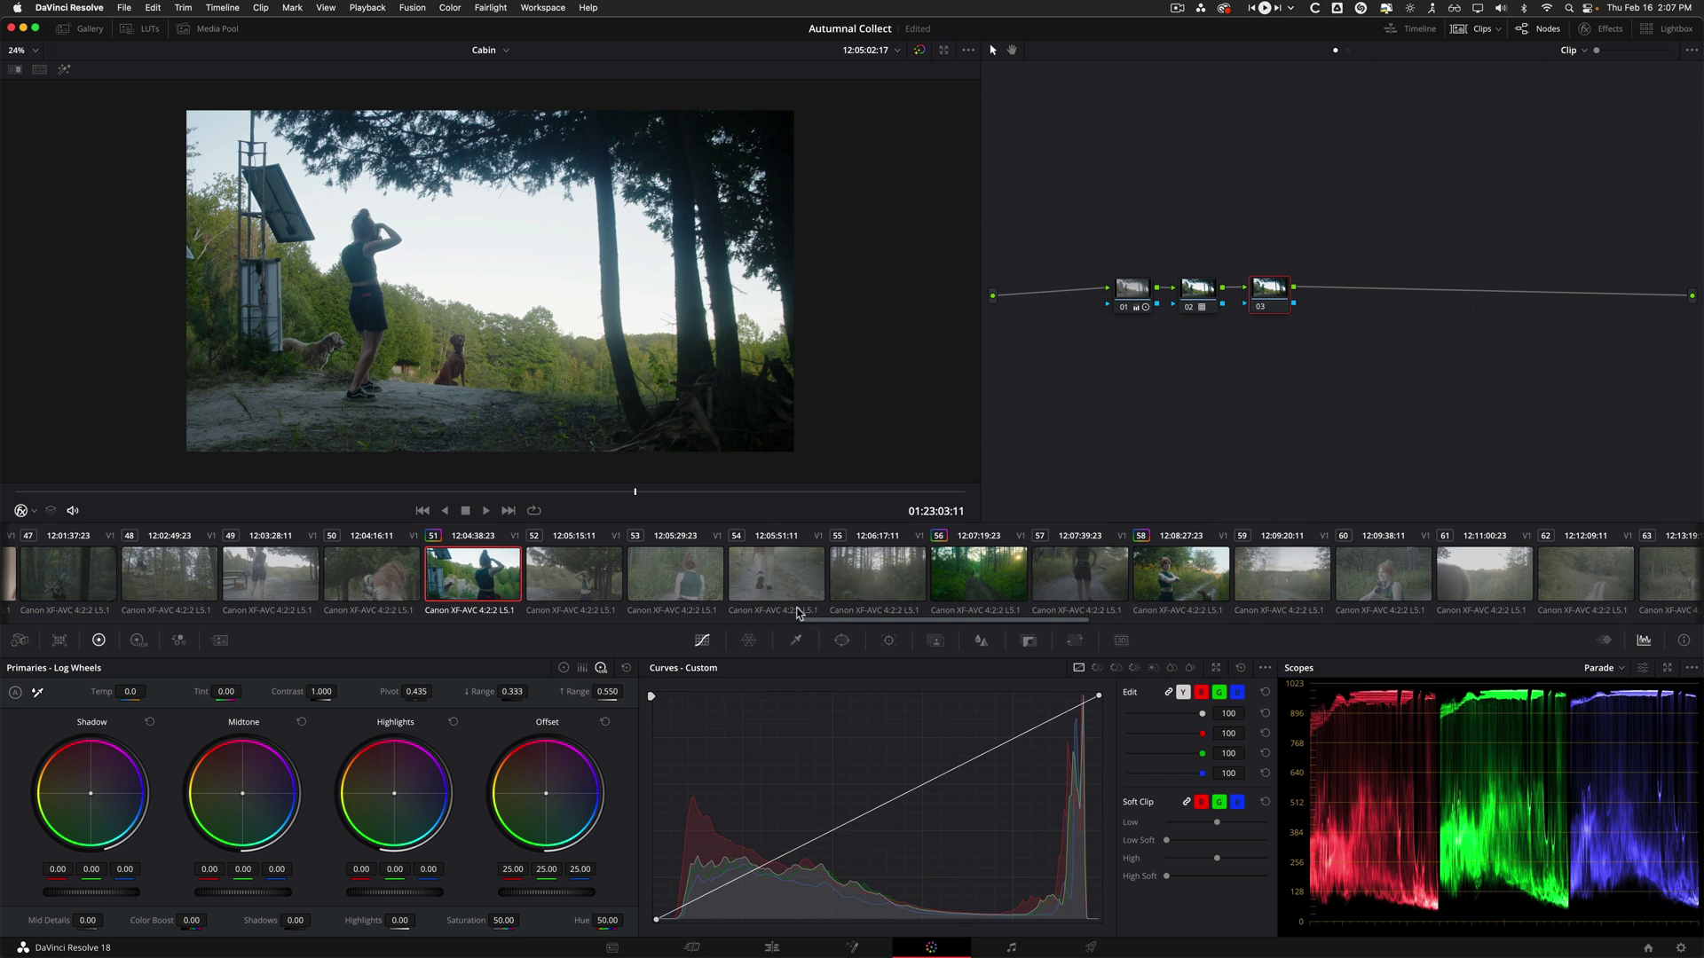
Isolate the green foliage behind the woman on node 03 with the HSL Qualifier and toggle the node to compare
{"action": "left_click", "coordinate": [798, 640]}
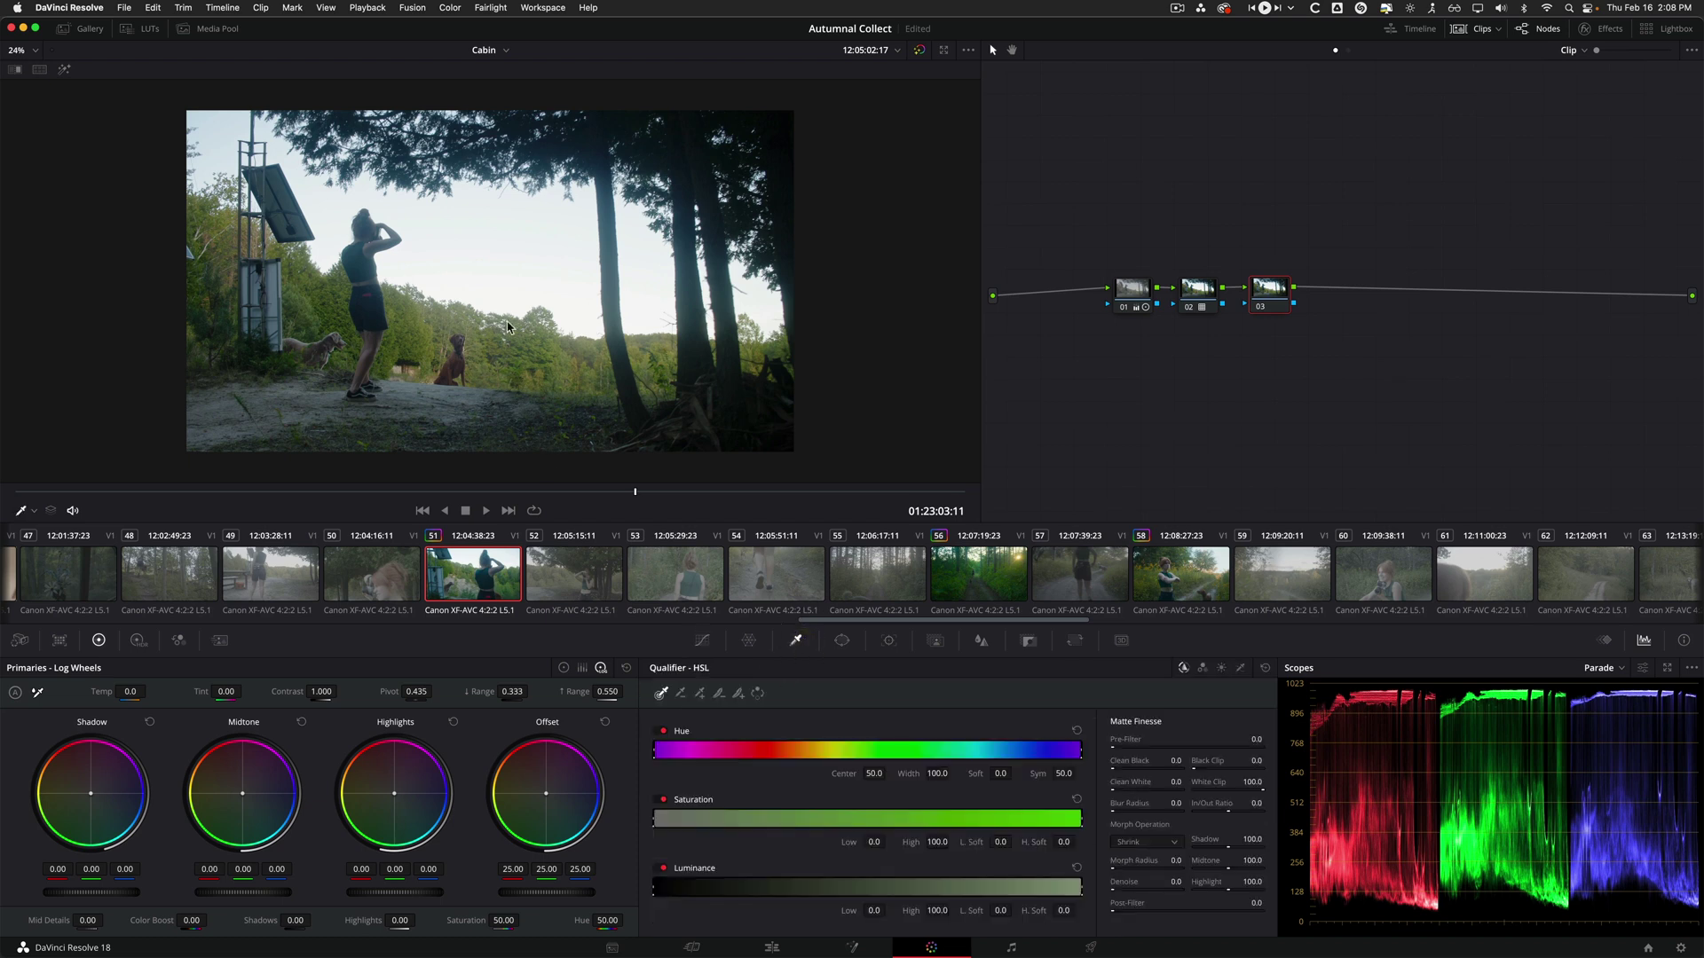
{"action": "left_click", "coordinate": [413, 332]}
{"action": "left_click", "coordinate": [408, 329], "text": "shift"}
{"action": "left_click", "coordinate": [336, 315], "text": "shift"}
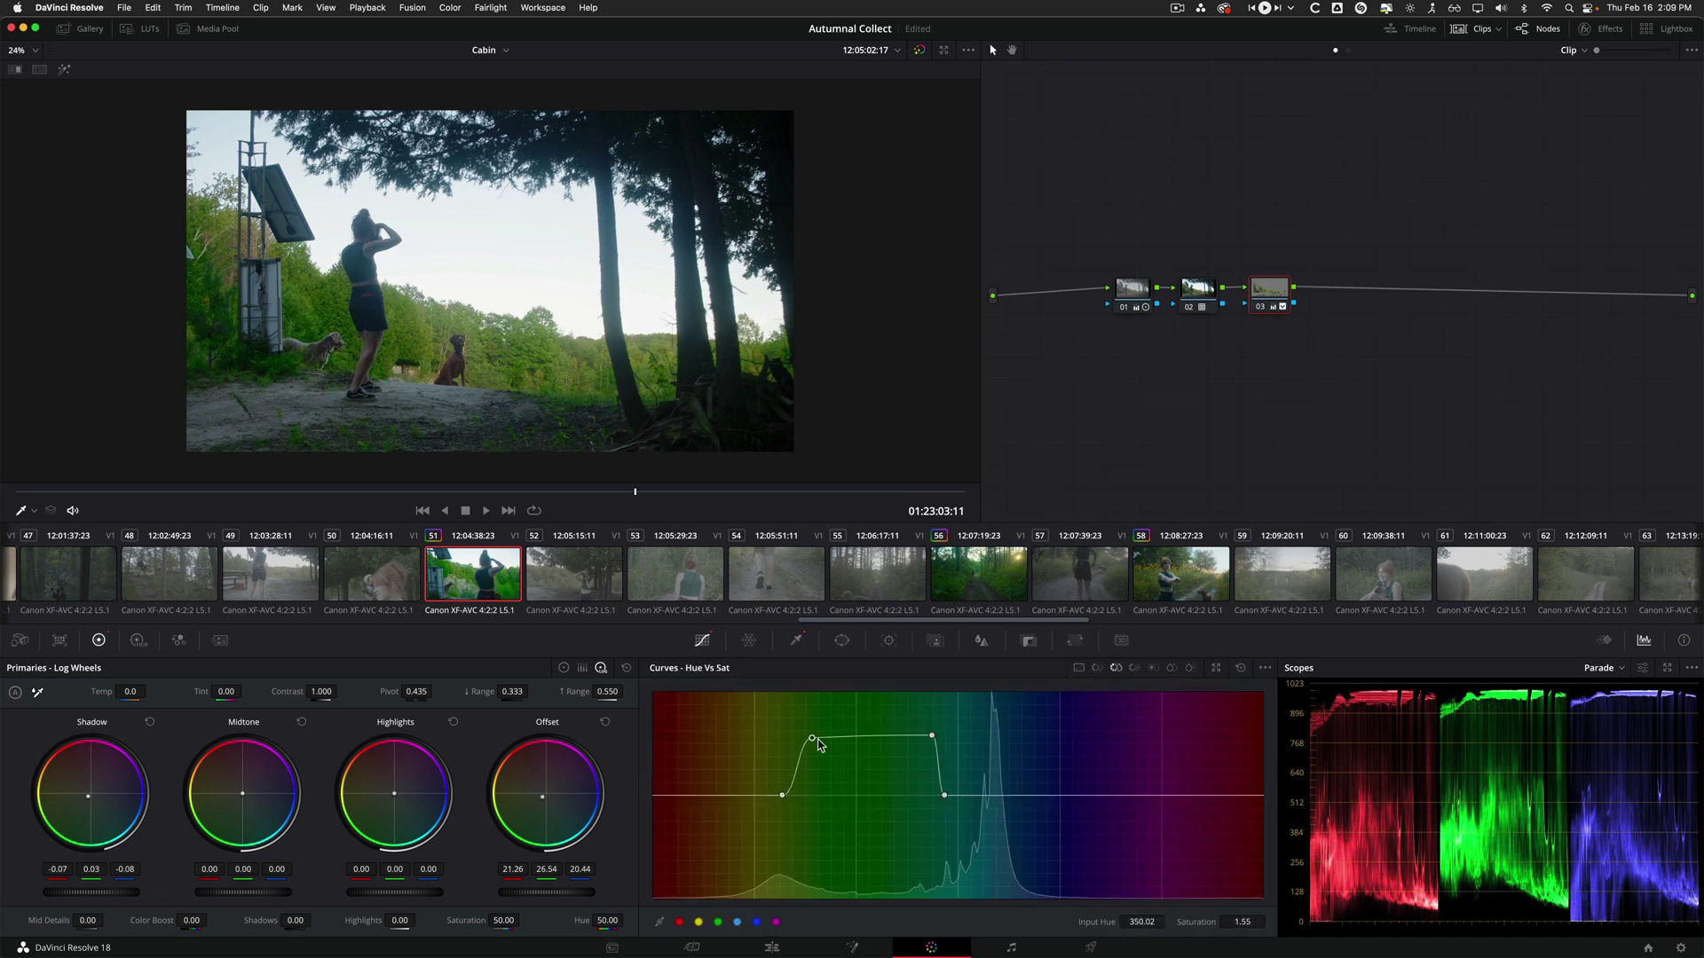
{"action": "key", "text": "super+d"}
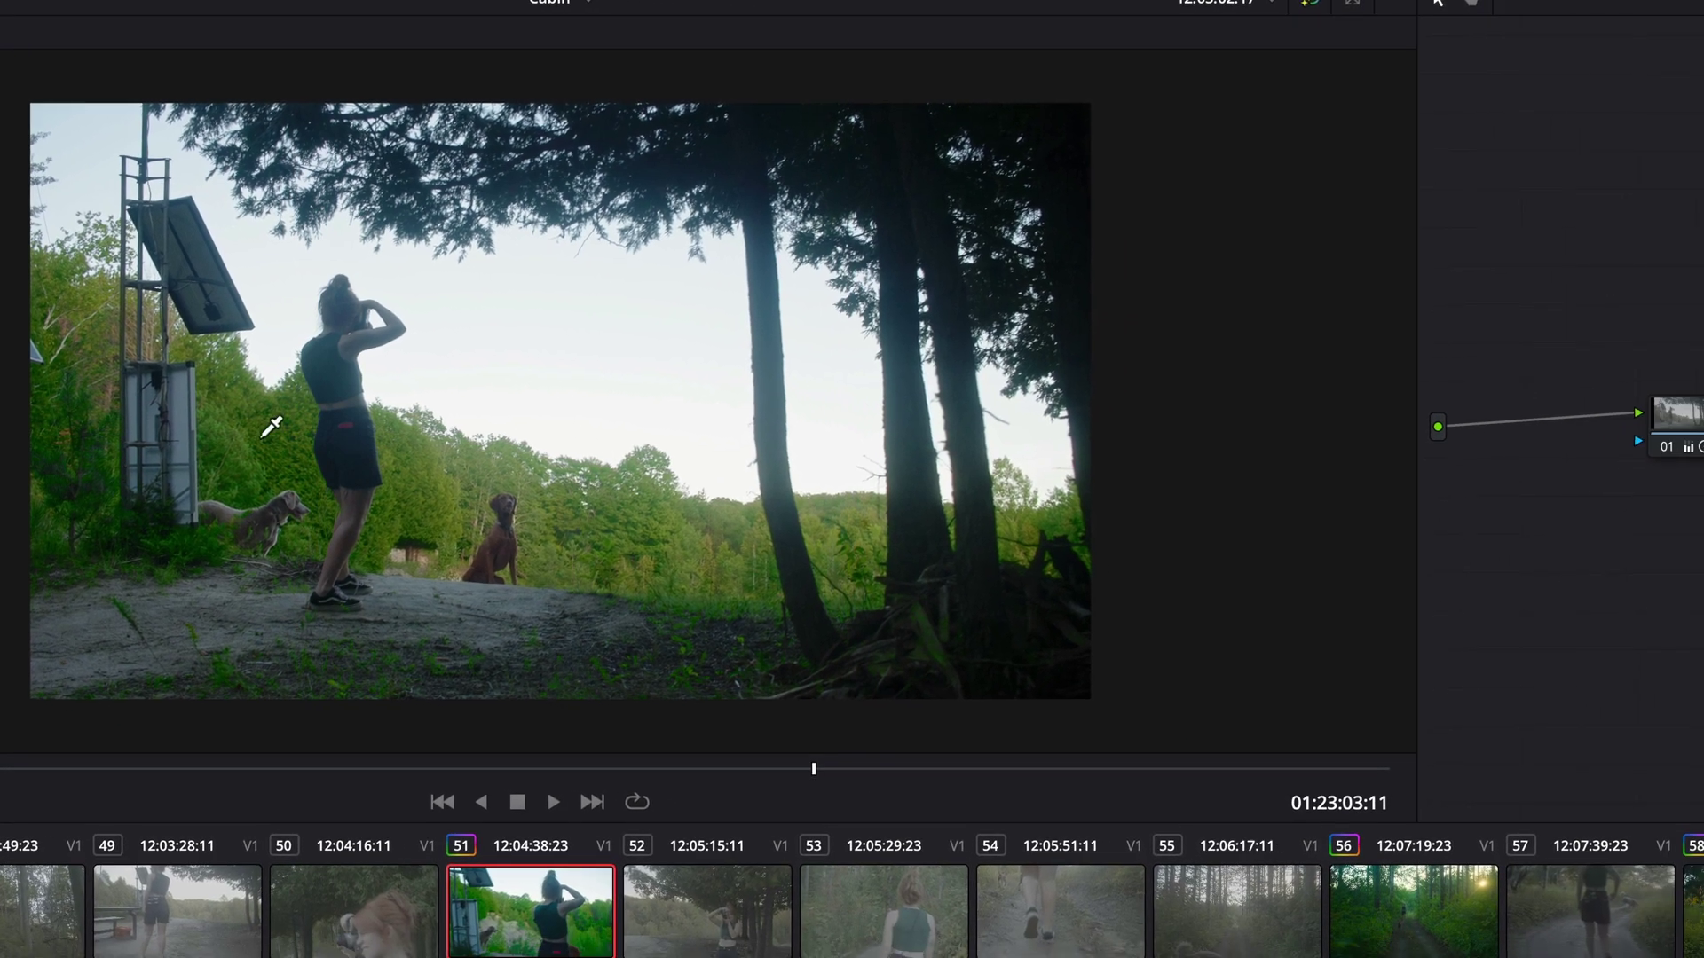
Save node 03 as a shared node and label it GREEN
{"action": "right_click", "coordinate": [1703, 411]}
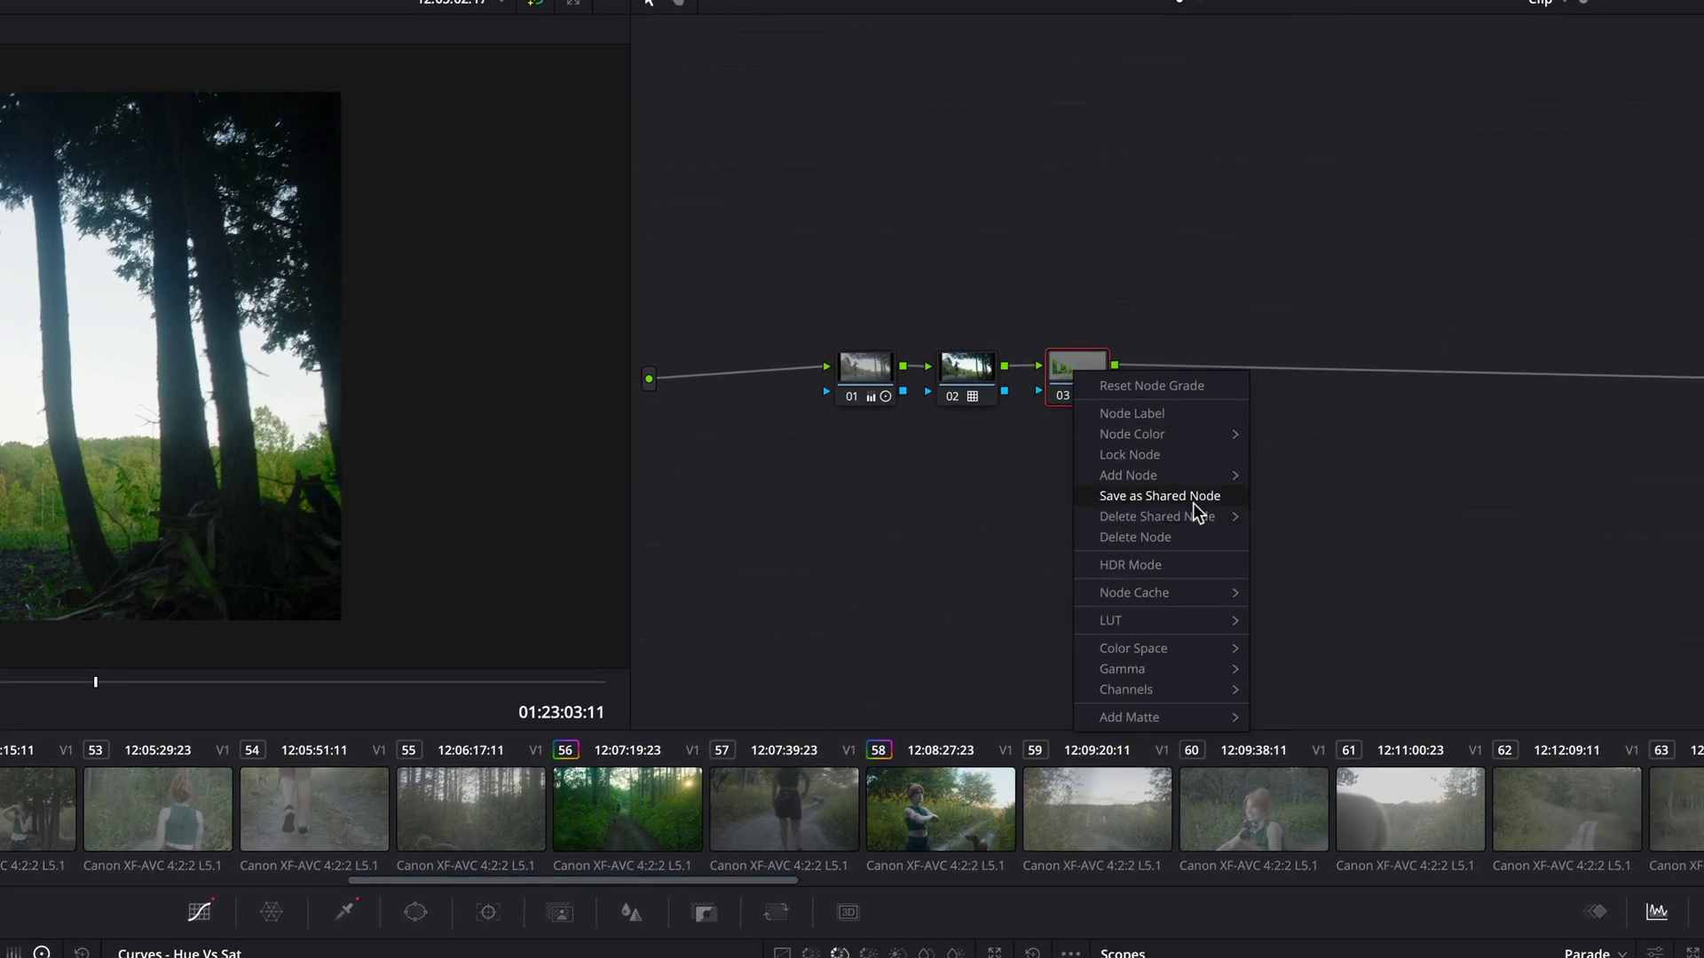
{"action": "left_click", "coordinate": [1192, 499]}
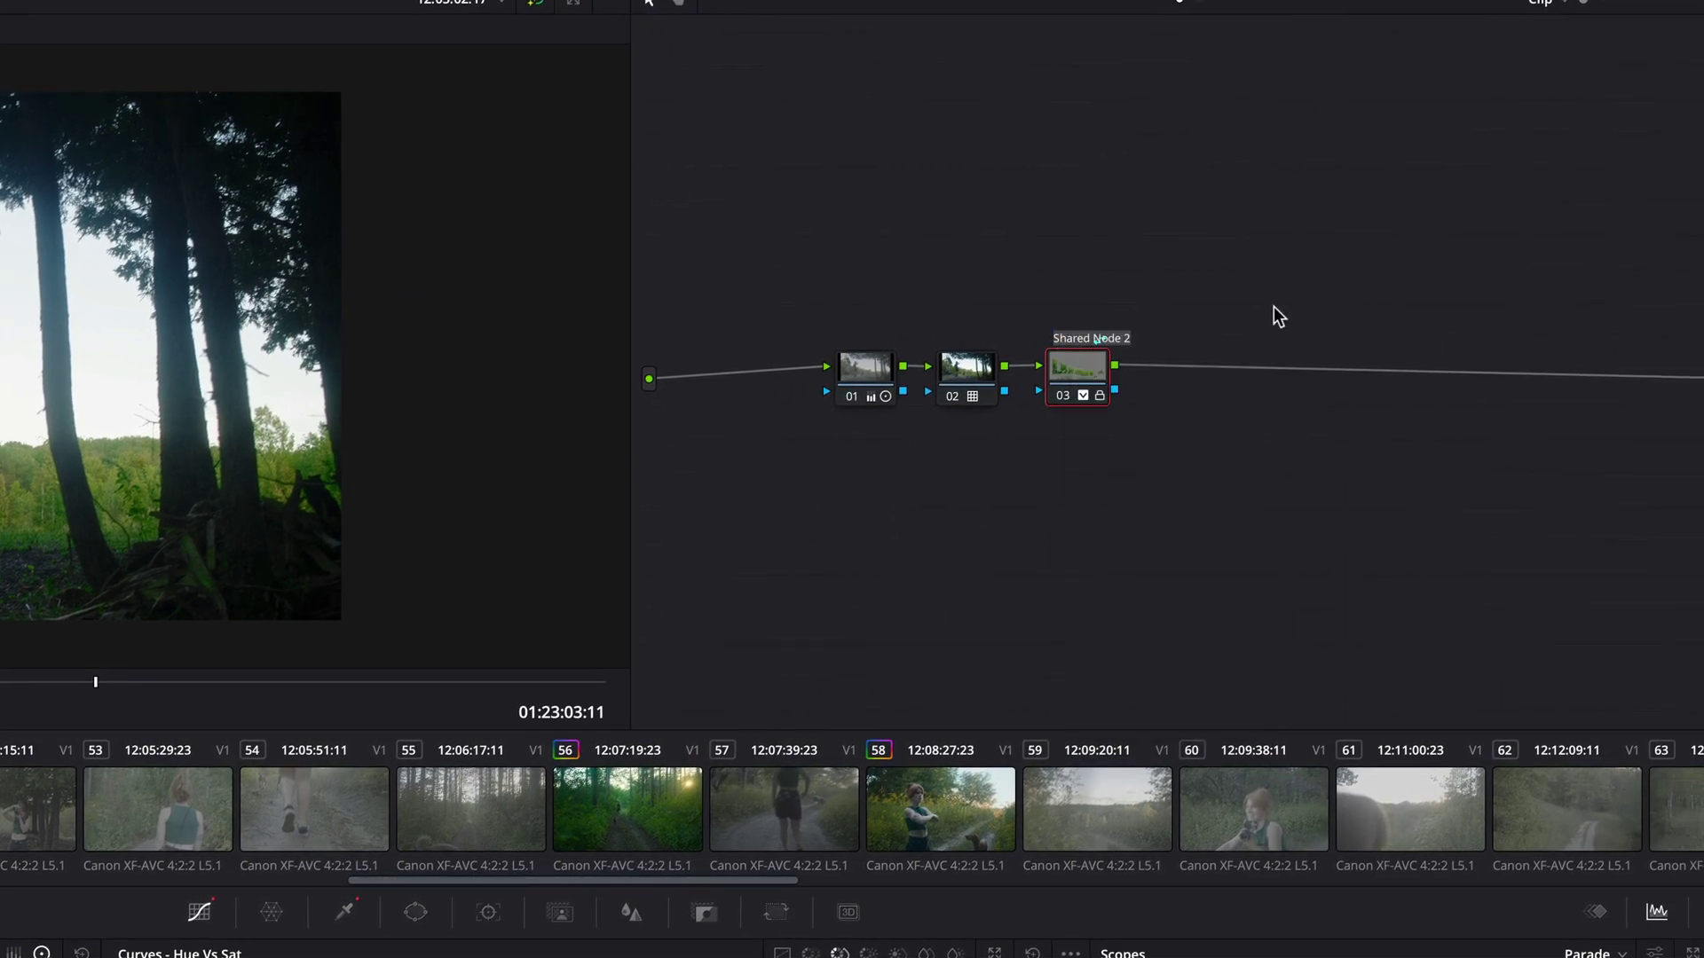
{"action": "type", "text": "GREEN"}
Play a little of clip 66 and add the GREEN shared node after its node 01
{"action": "left_click_drag", "start_coordinate": [412, 880], "coordinate": [806, 858]}
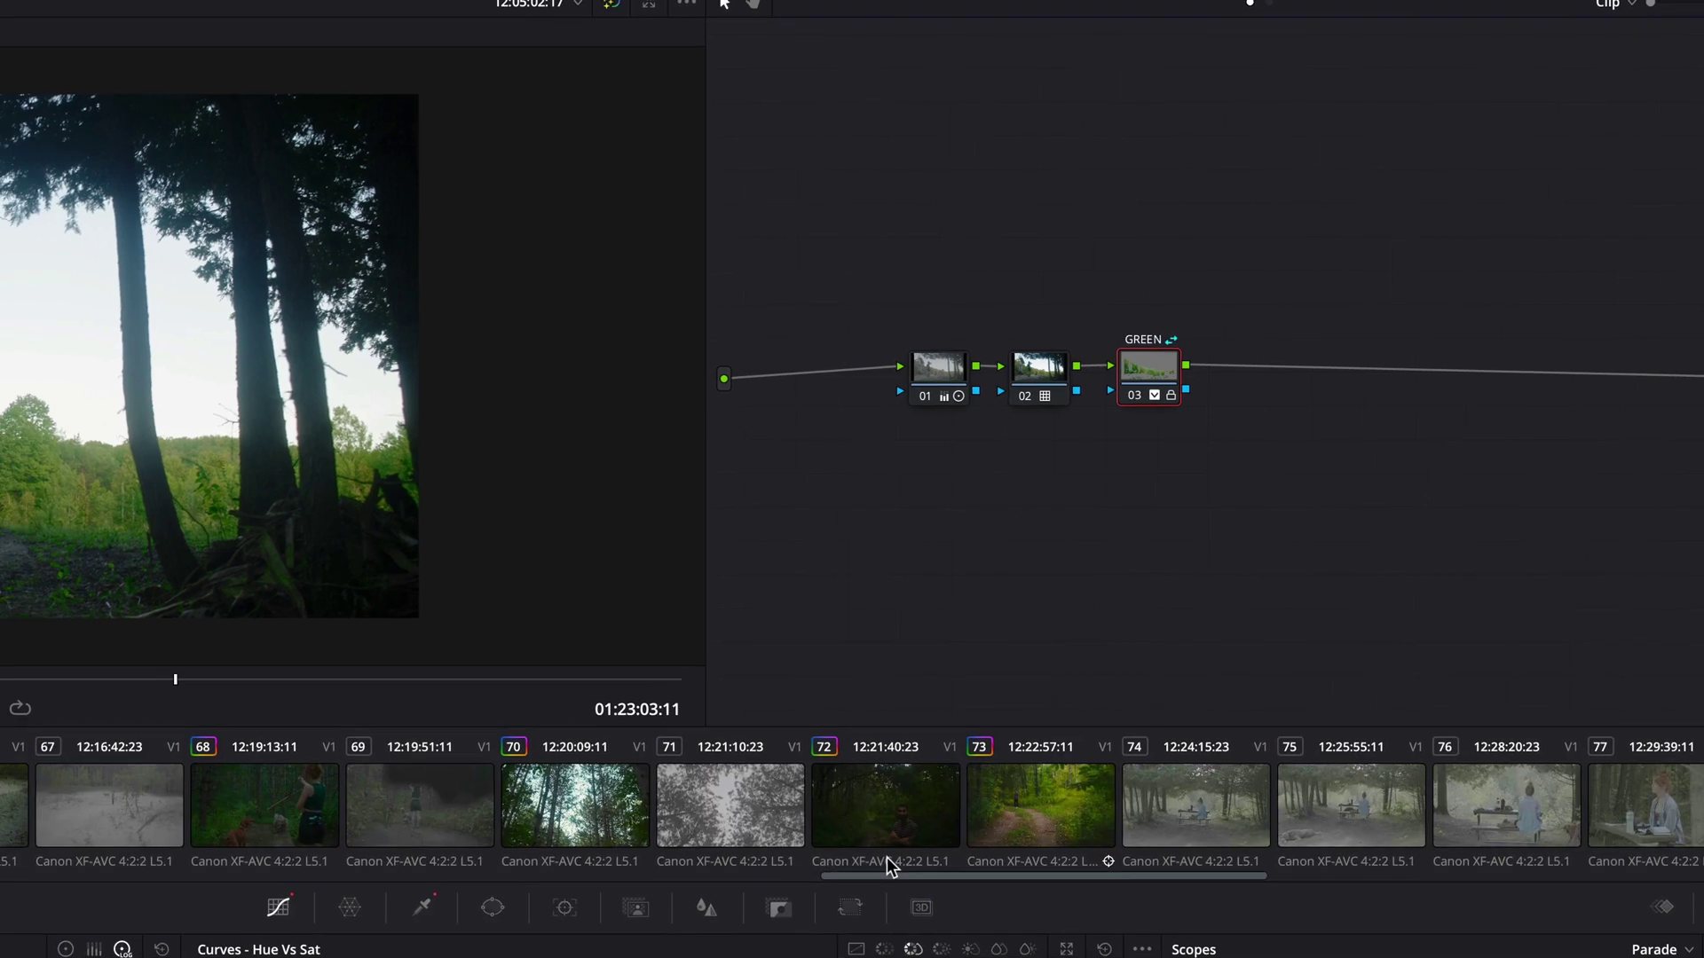
{"action": "left_click", "coordinate": [419, 805]}
{"action": "key", "text": "space"}
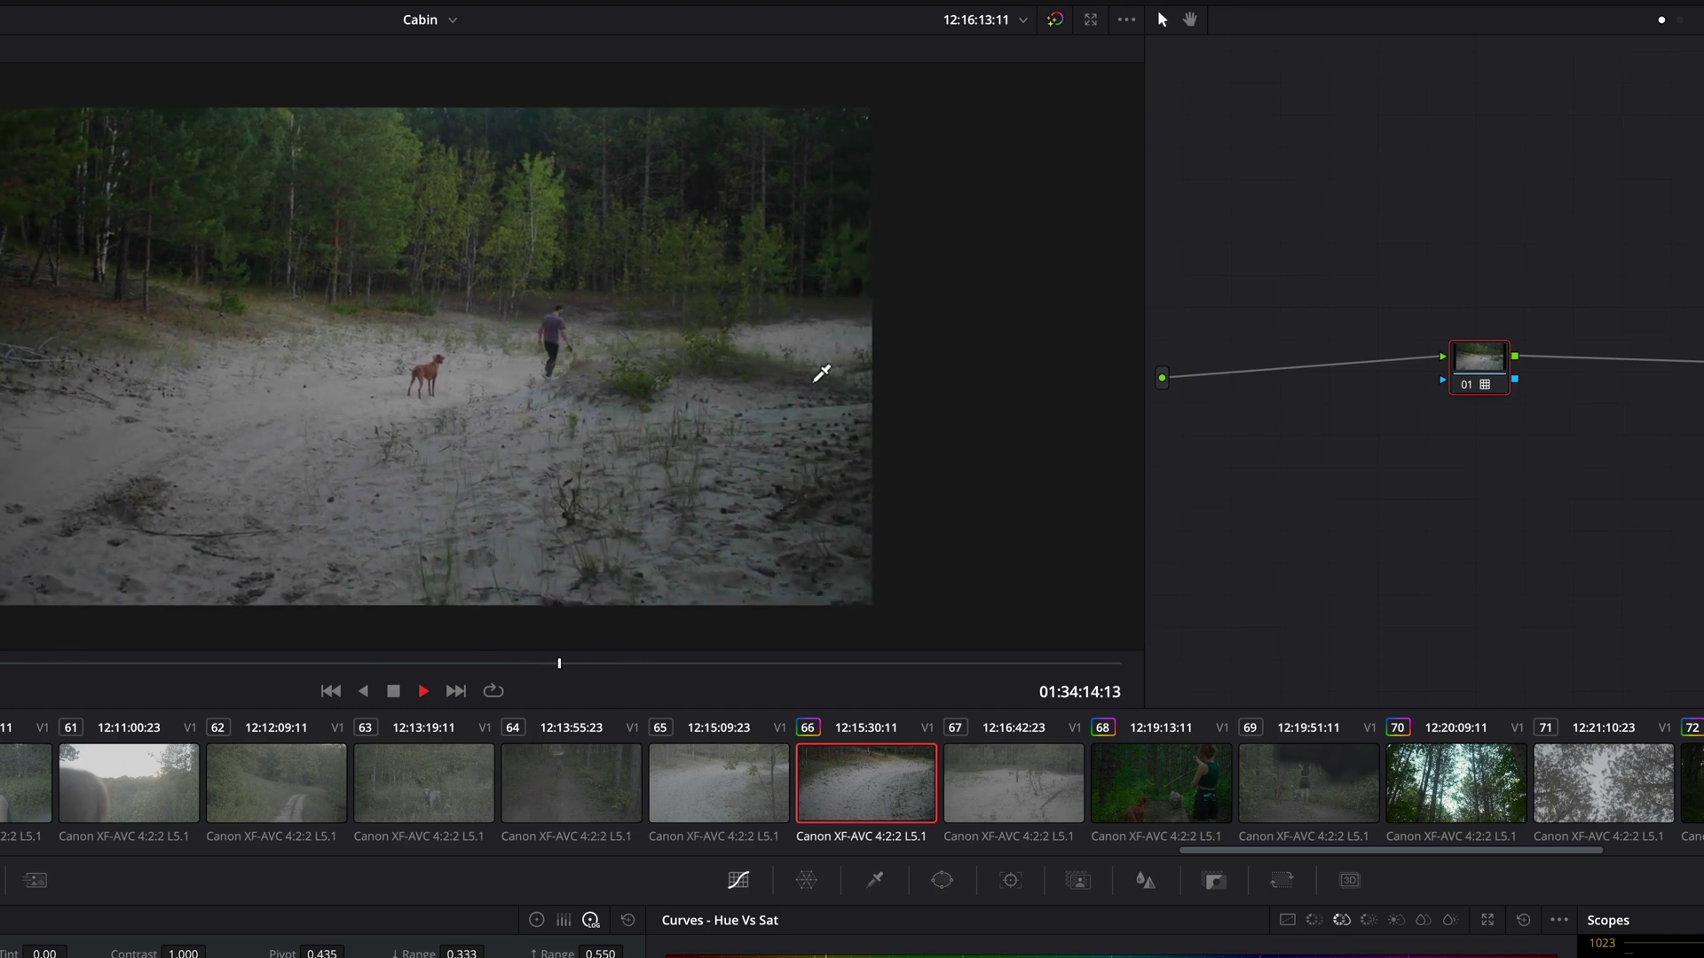
{"action": "key", "text": "space"}
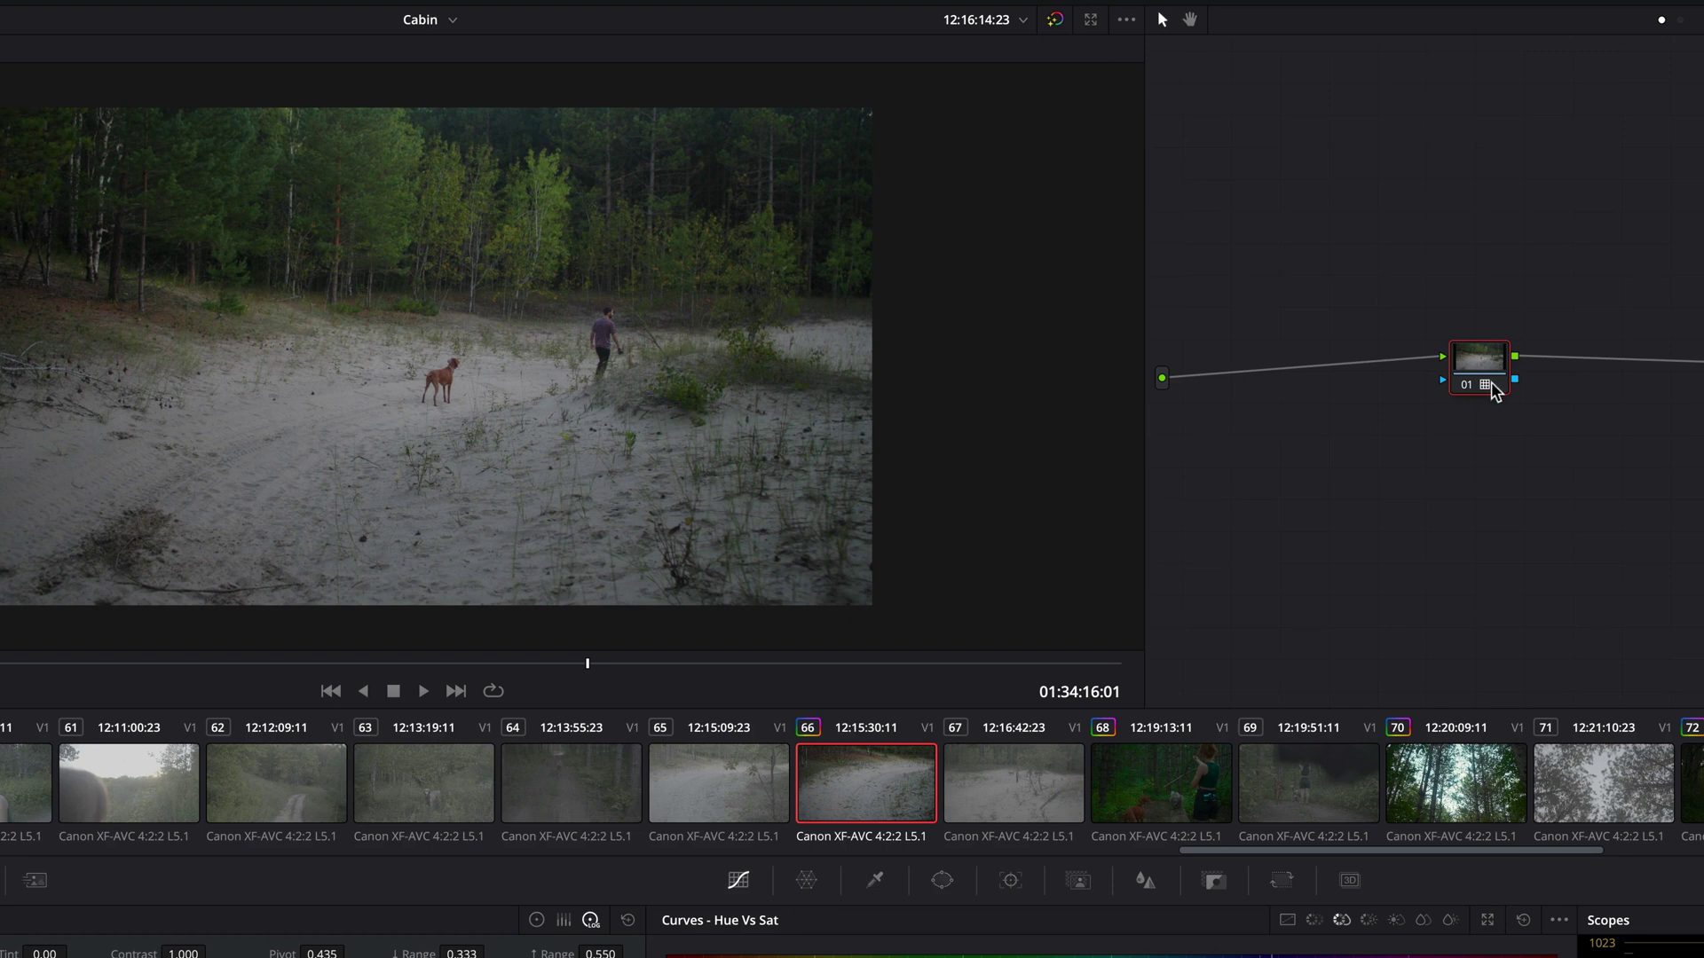
{"action": "right_click", "coordinate": [1473, 352]}
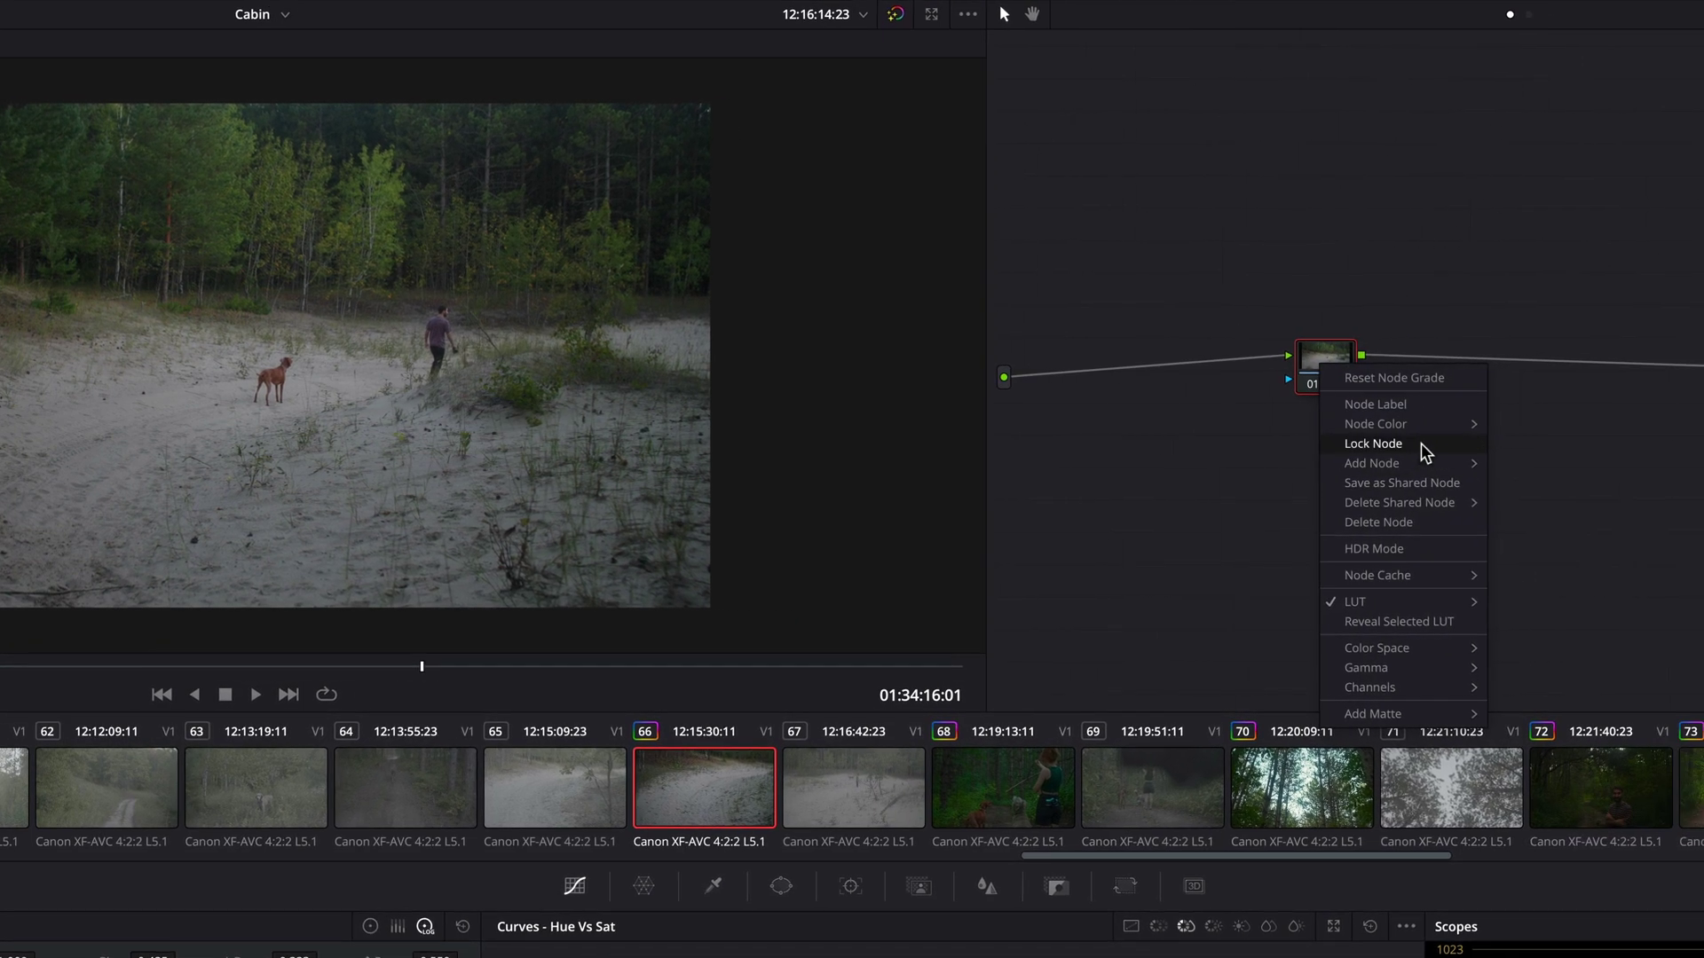
{"action": "mouse_move", "coordinate": [1349, 467]}
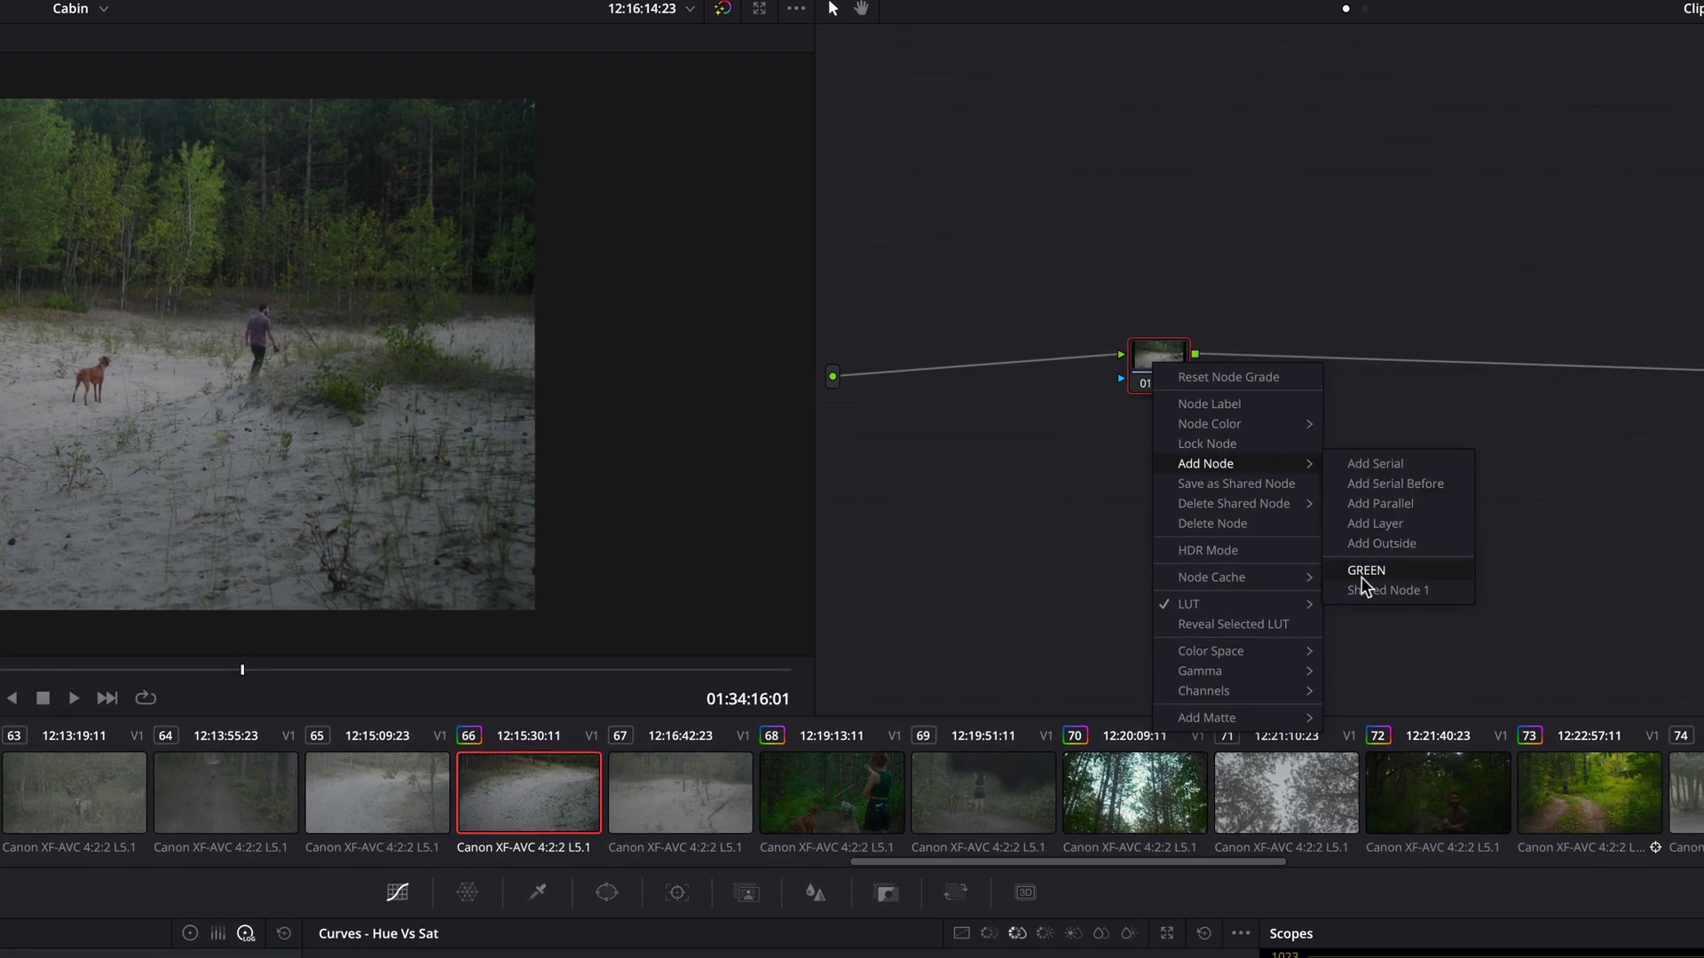
{"action": "left_click", "coordinate": [1364, 573]}
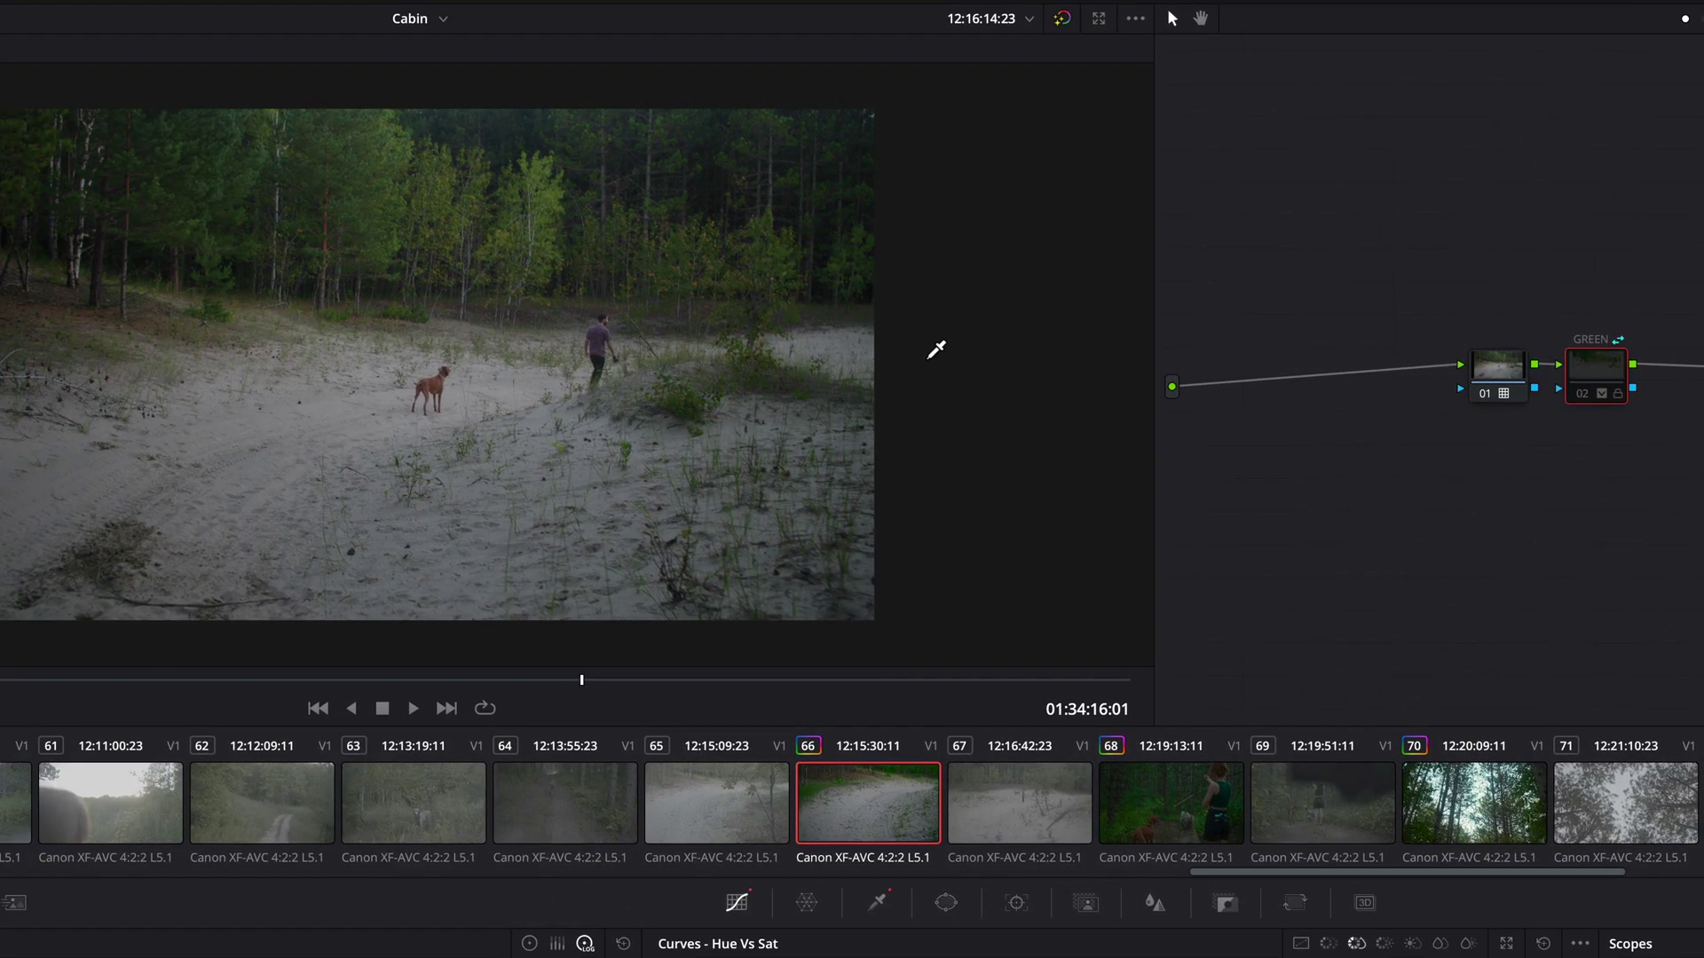
Toggle the GREEN node to compare the foliage and space the two nodes of clip 66 further apart
{"action": "key", "text": "ctrl+d"}
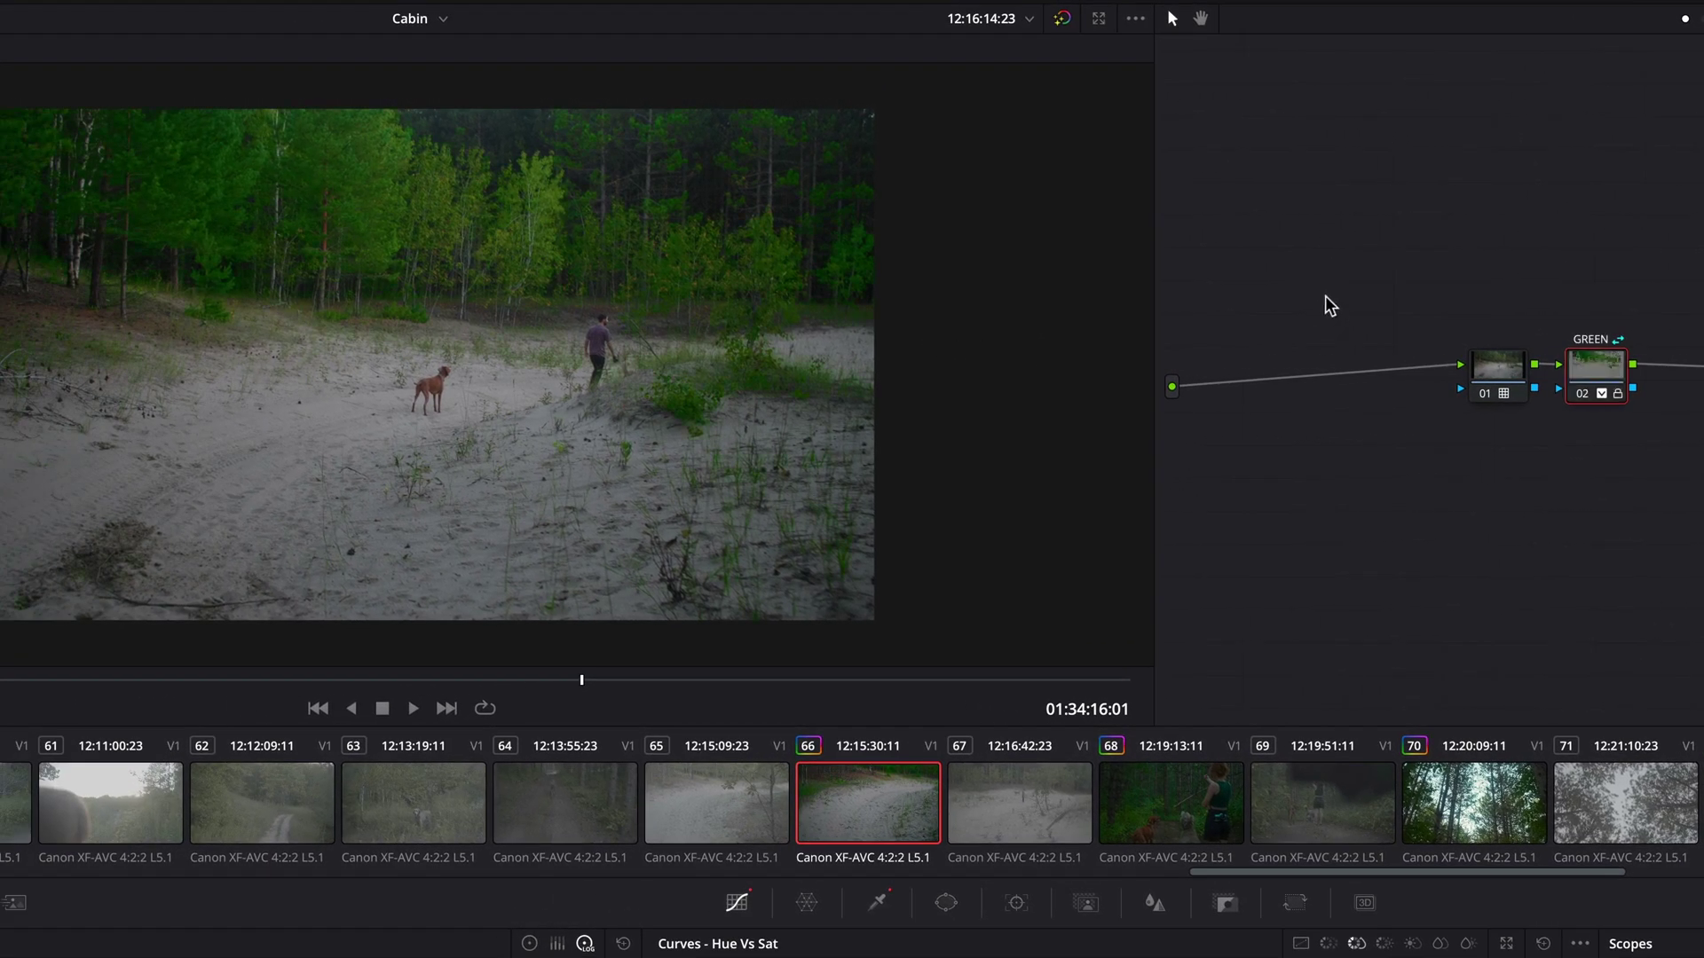
{"action": "left_click_drag", "start_coordinate": [1508, 385], "coordinate": [1461, 386]}
{"action": "left_click_drag", "start_coordinate": [1617, 374], "coordinate": [1605, 377]}
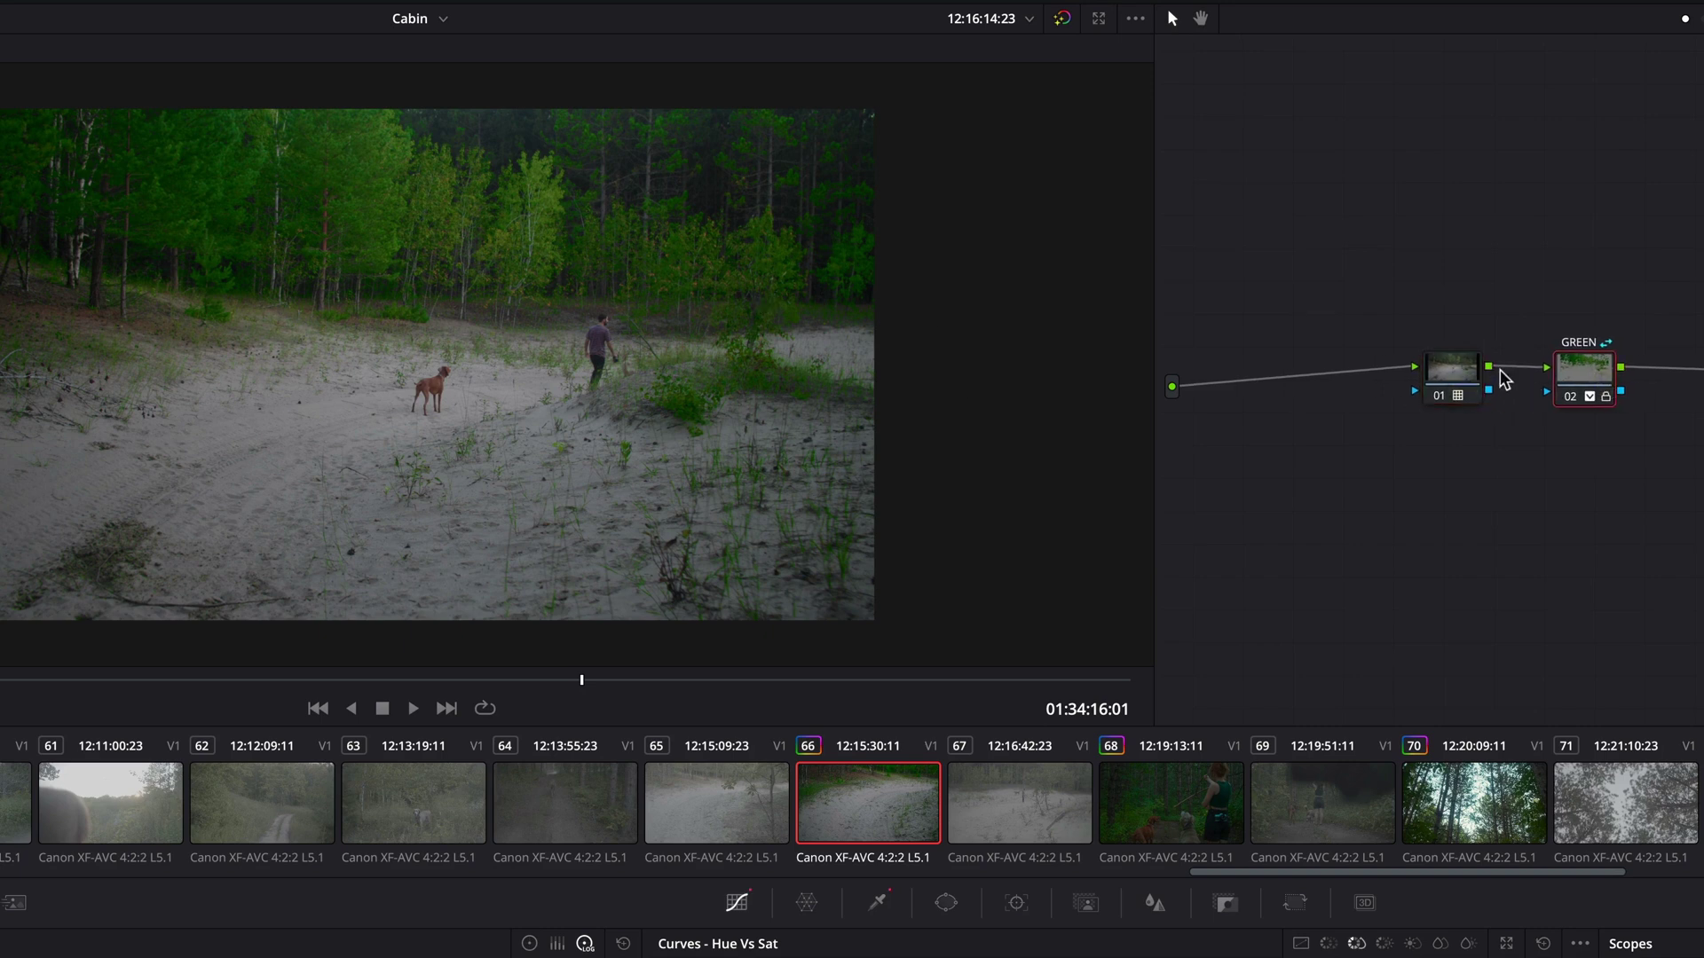
{"action": "mouse_move", "coordinate": [1569, 364]}
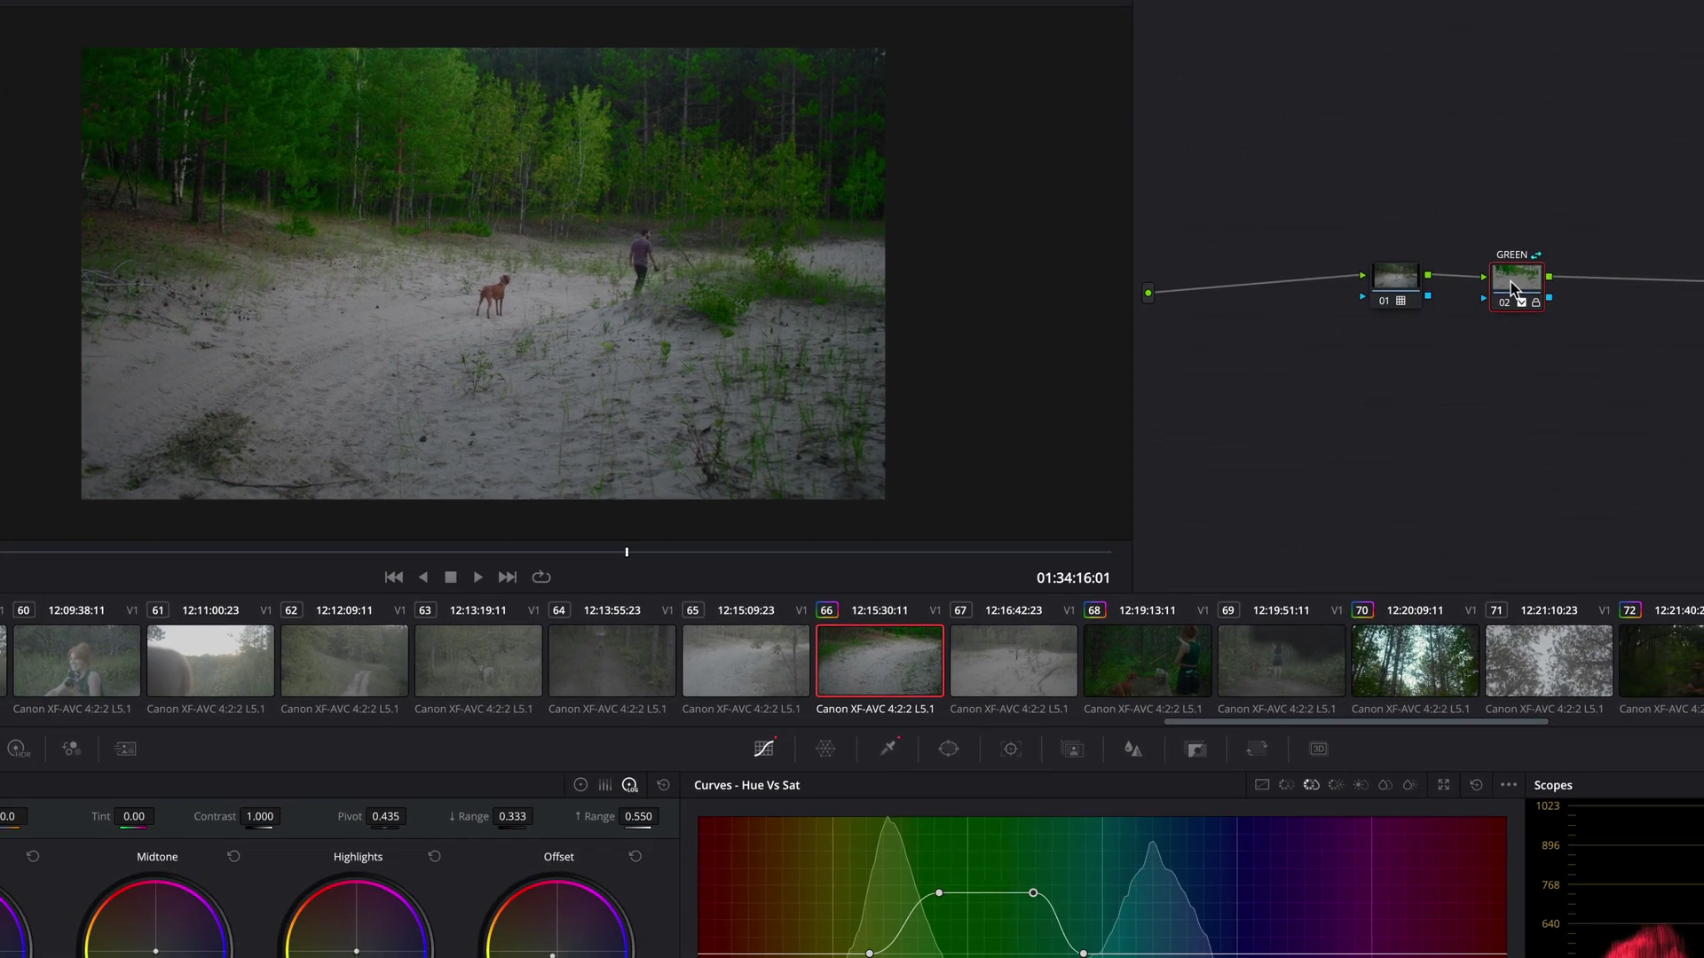
Show the Custom curves and try to adjust the curve and Offset wheel of the locked GREEN node
{"action": "left_click", "coordinate": [1301, 943]}
{"action": "left_click_drag", "start_coordinate": [1063, 854], "coordinate": [907, 837]}
{"action": "left_click_drag", "start_coordinate": [914, 765], "coordinate": [723, 654]}
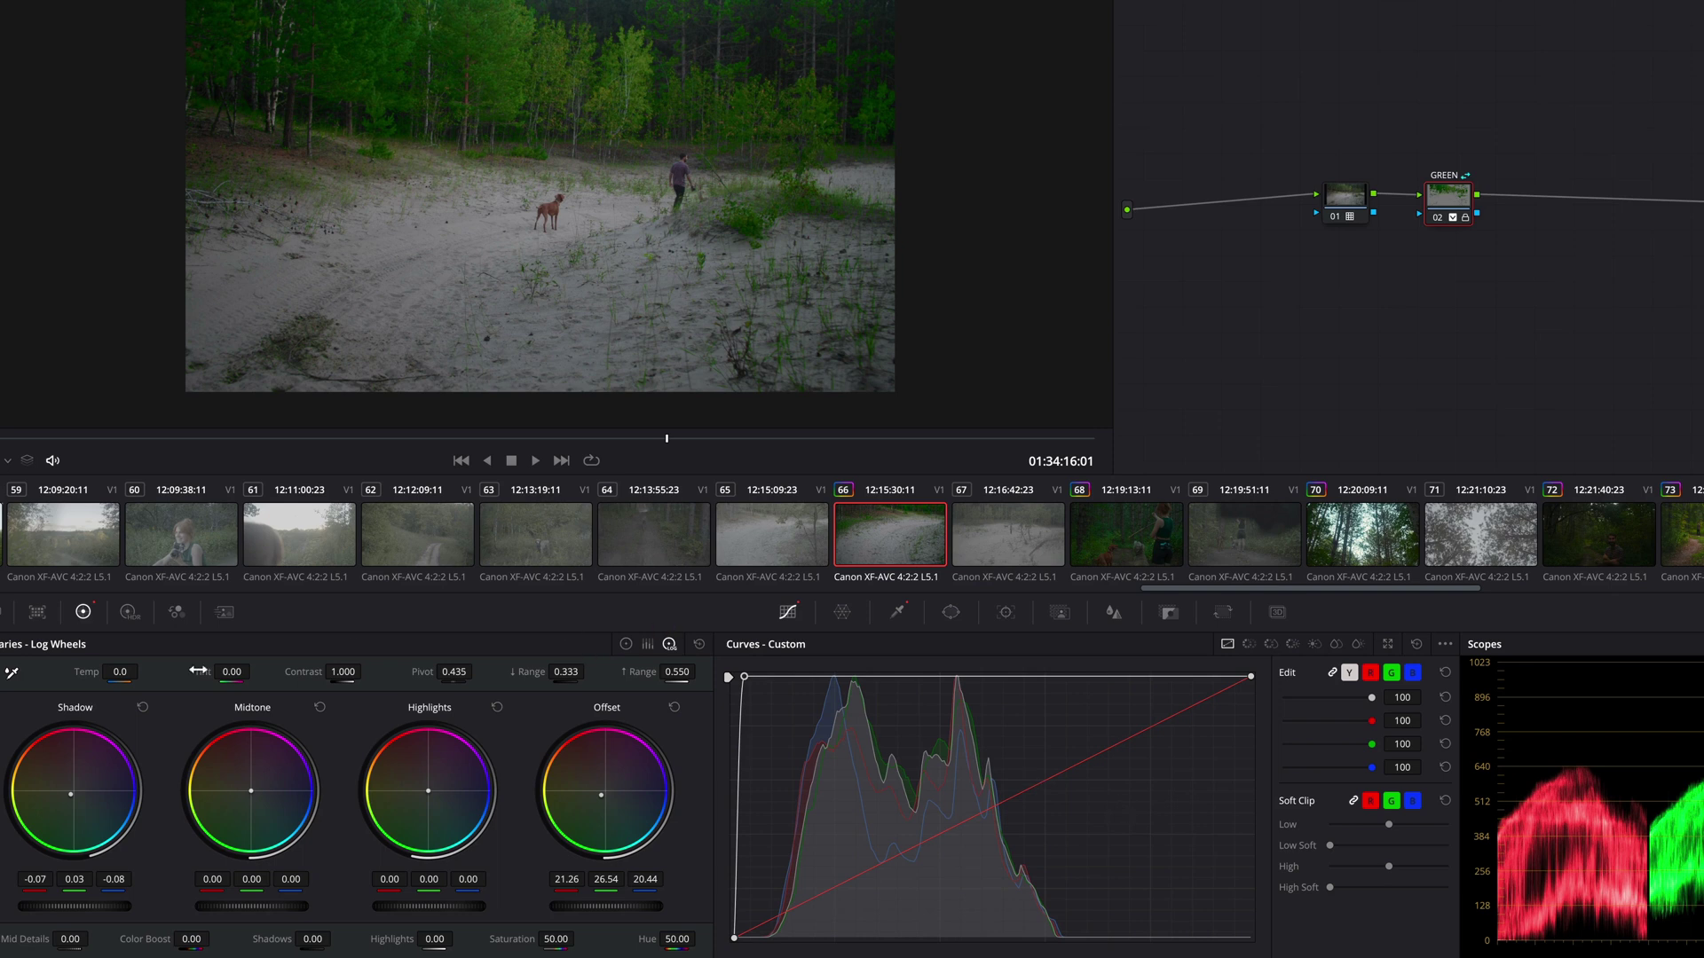
{"action": "key", "text": "ctrl+z"}
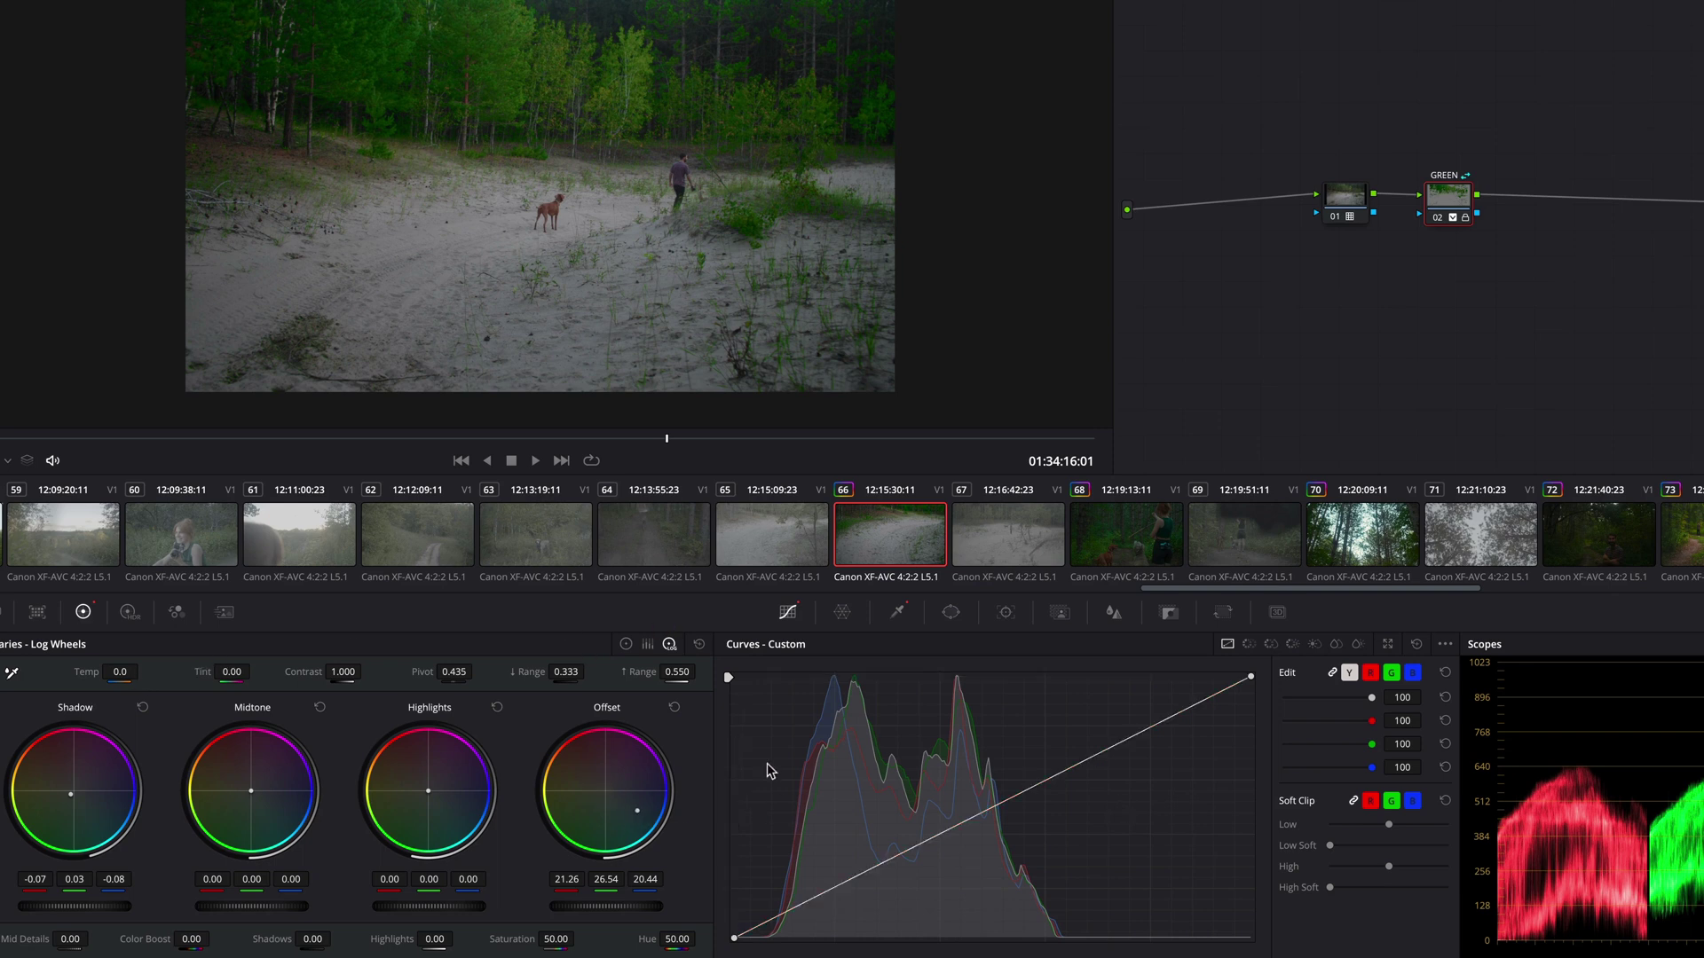
Select the GREEN shared node on clip 66 and unlock it for editing
{"action": "left_click_drag", "start_coordinate": [1343, 202], "coordinate": [1336, 201]}
{"action": "left_click", "coordinate": [1450, 201]}
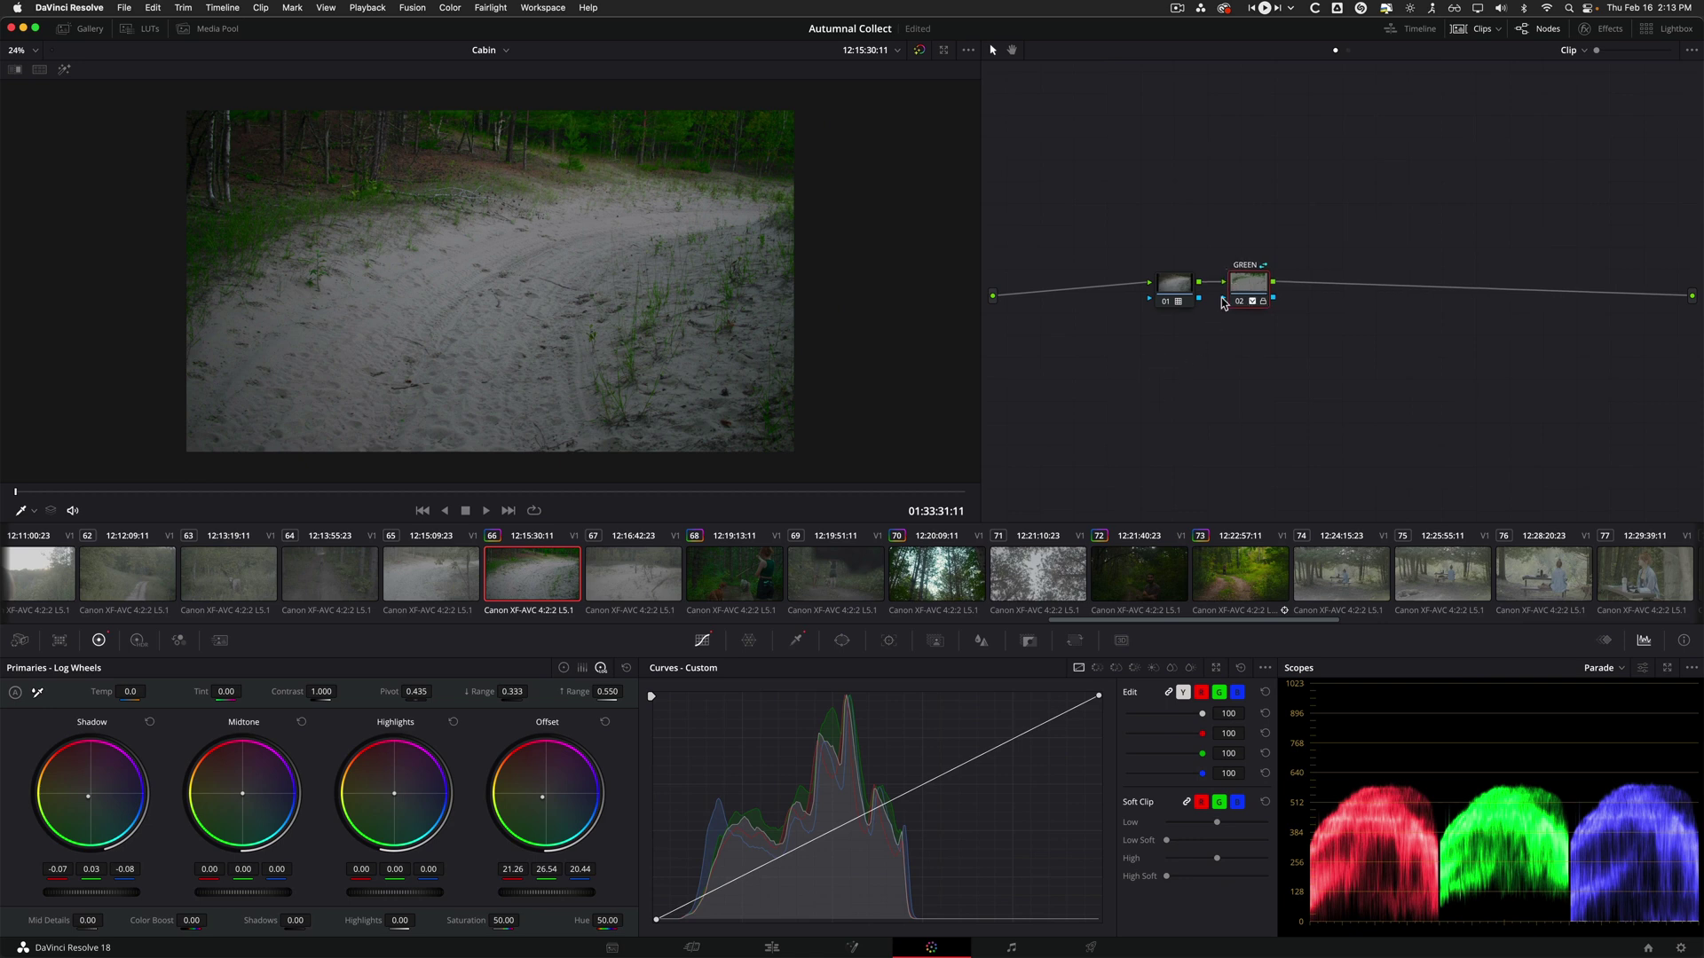
{"action": "left_click_drag", "start_coordinate": [1250, 301], "coordinate": [1248, 303]}
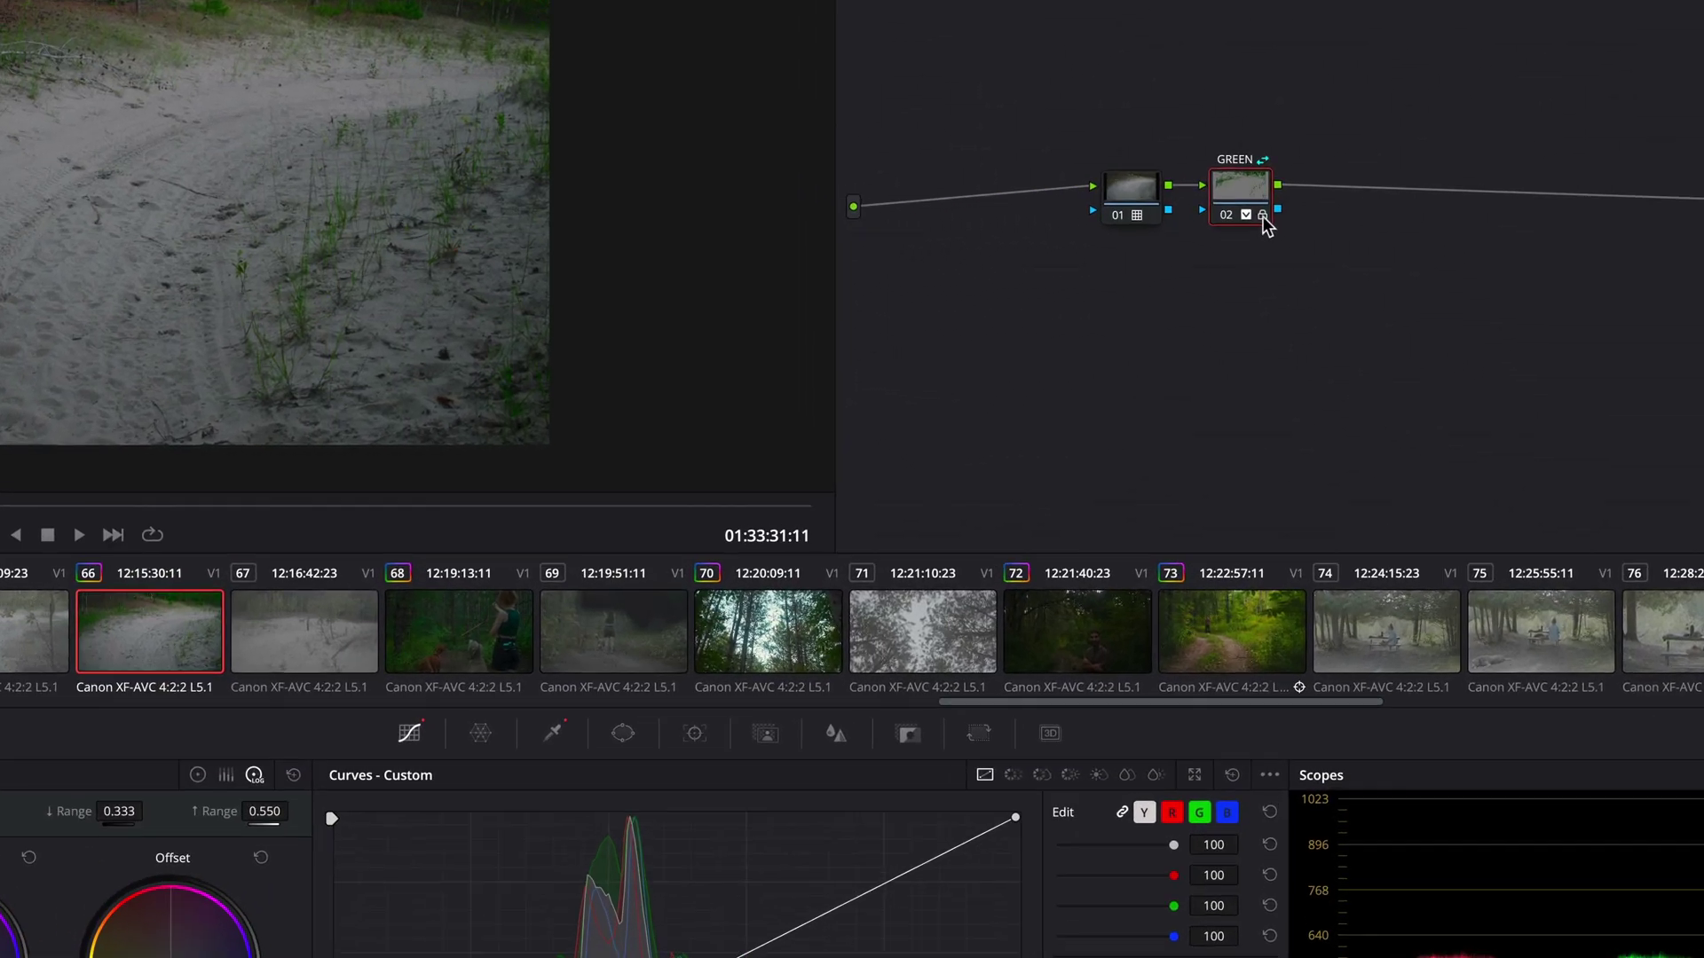
{"action": "right_click", "coordinate": [1242, 287]}
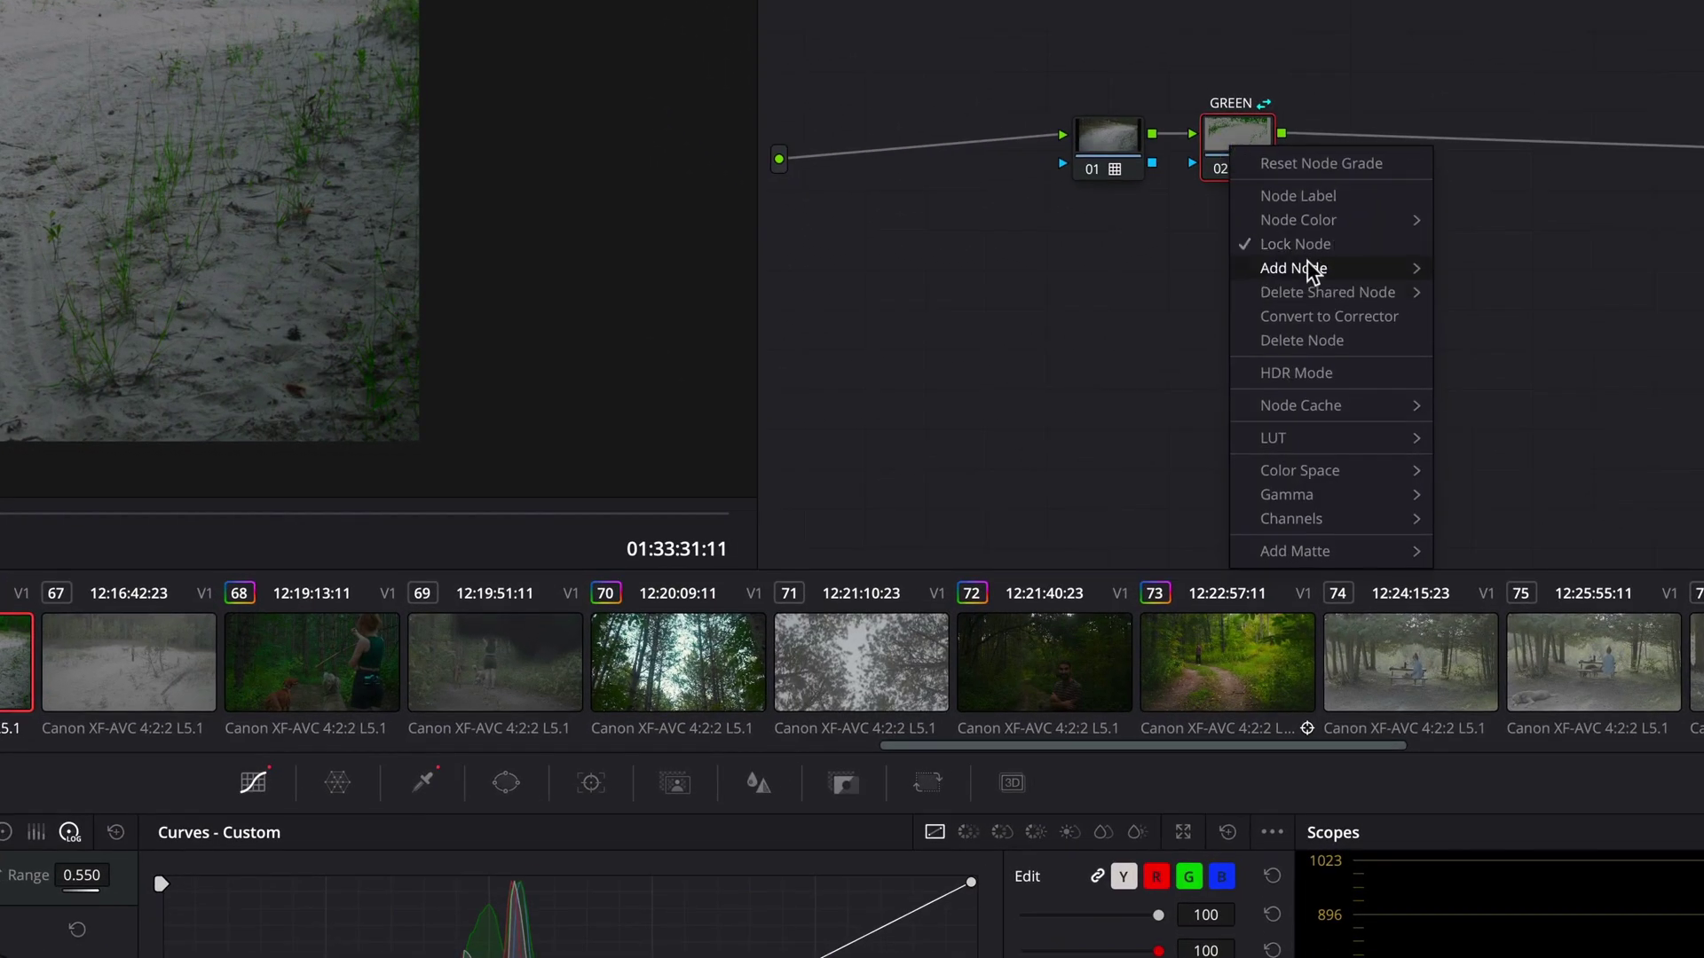
{"action": "left_click", "coordinate": [1303, 247]}
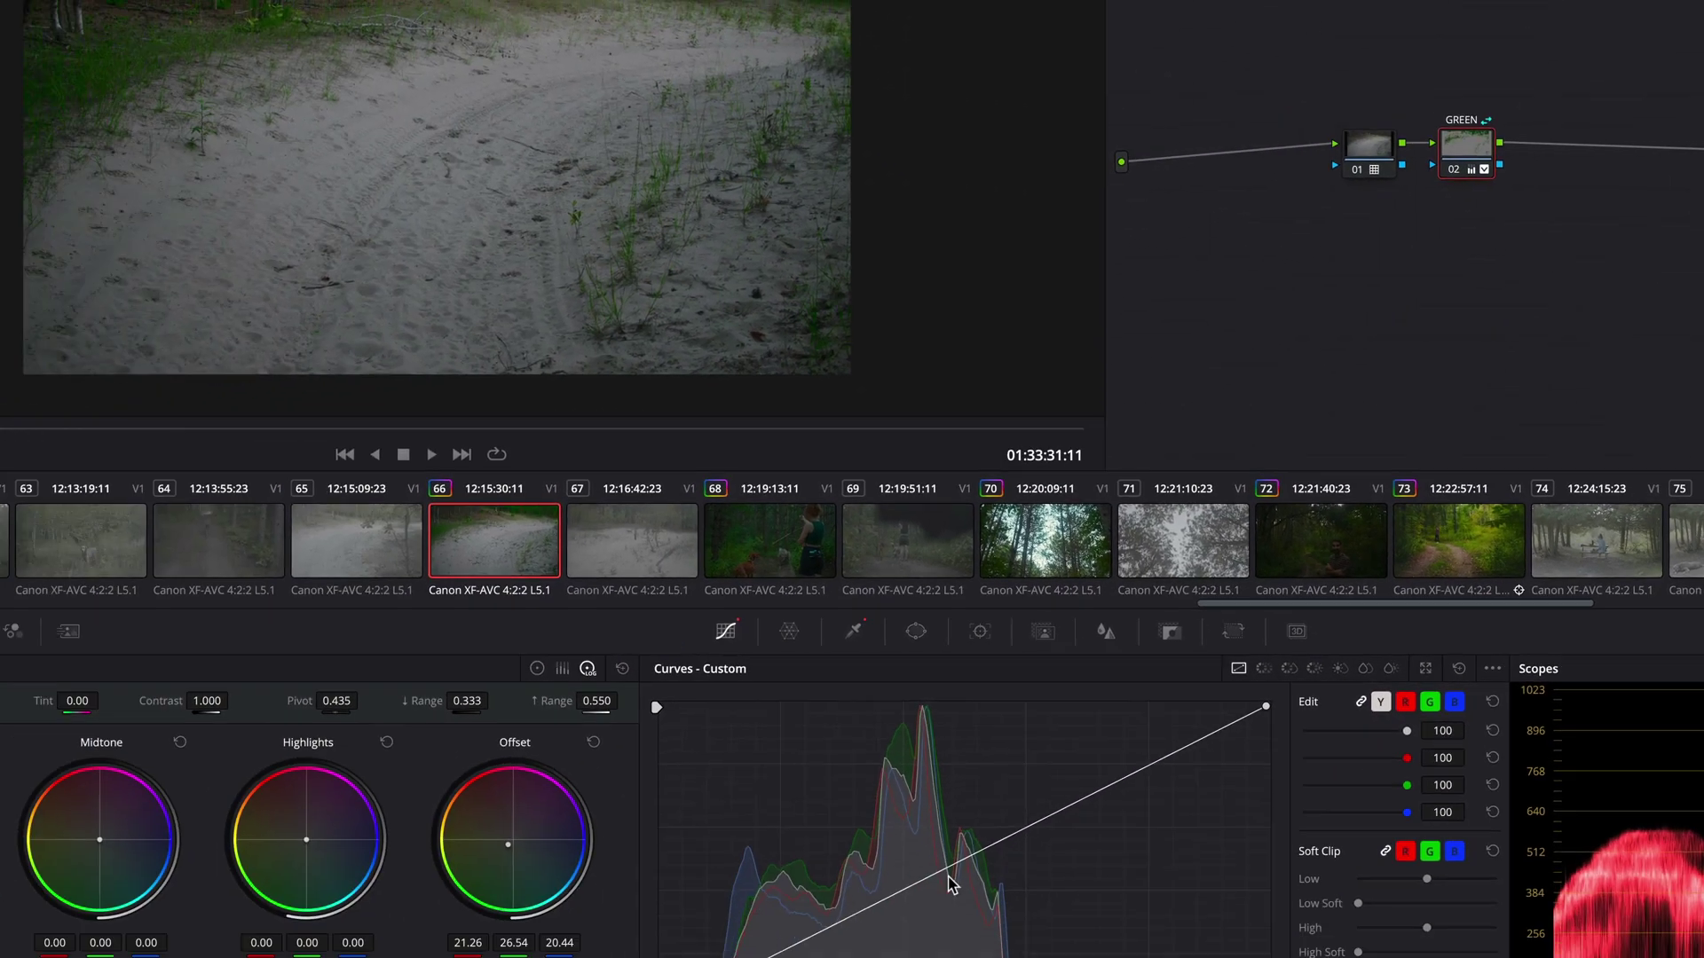
Try a strongly darkening custom curve on the GREEN node, view it on another frame, and remove its control point
{"action": "left_click_drag", "start_coordinate": [949, 883], "coordinate": [1127, 957]}
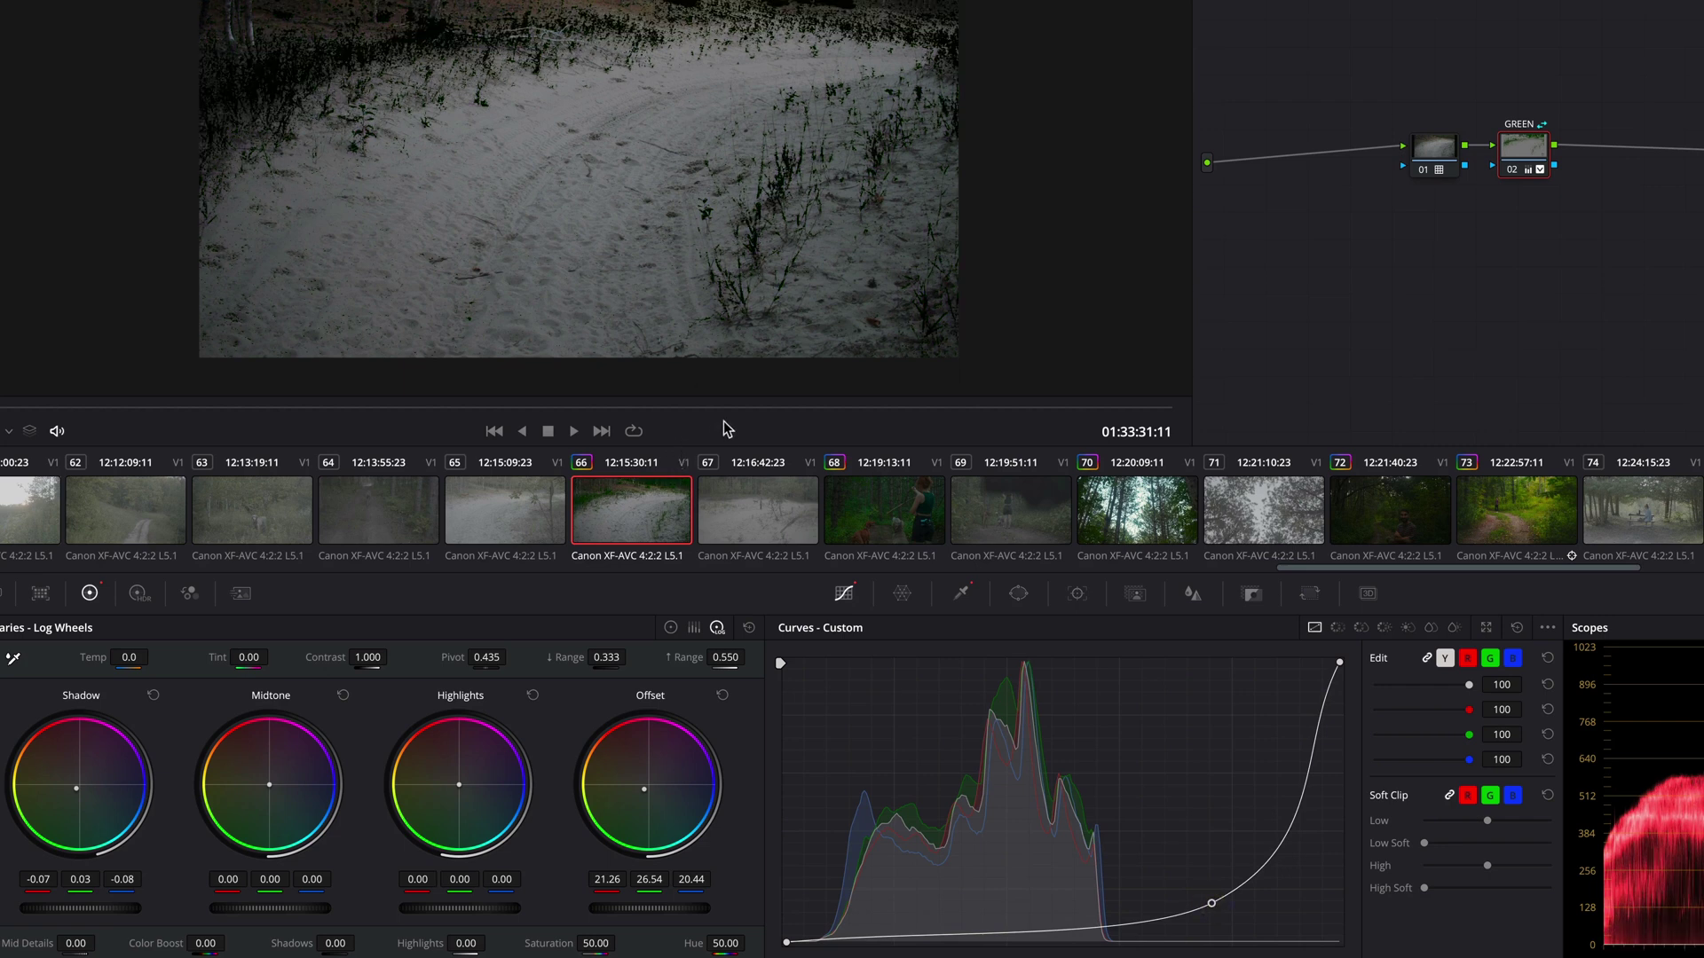
{"action": "left_click", "coordinate": [876, 408]}
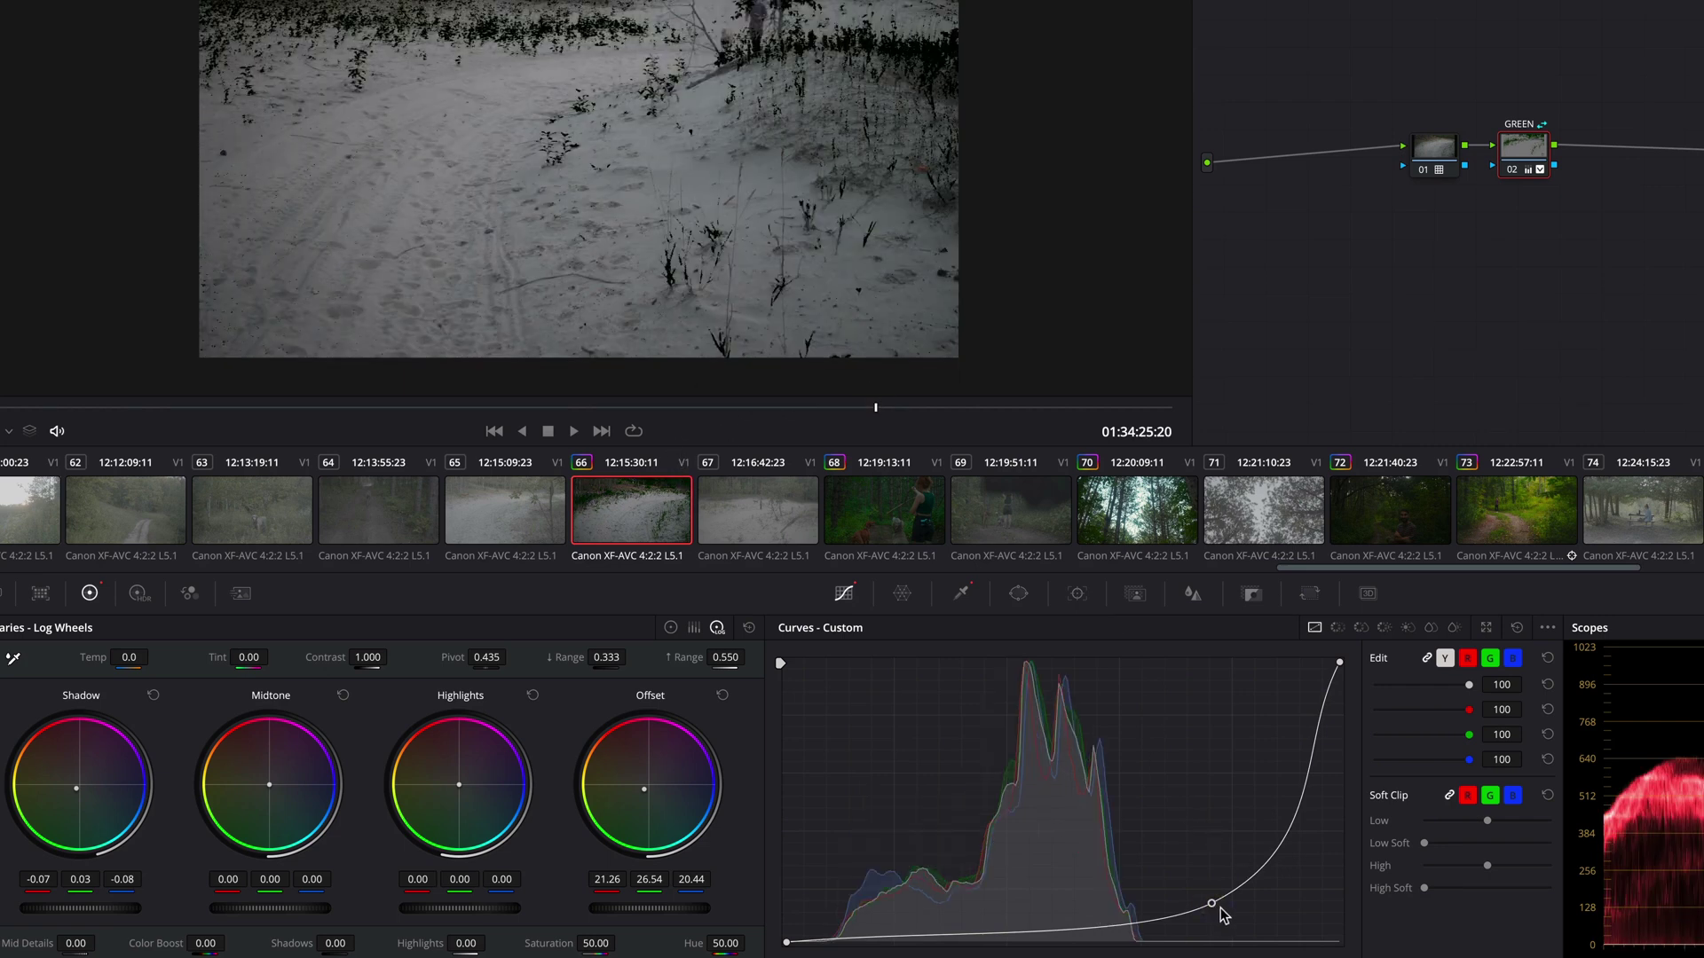
{"action": "right_click", "coordinate": [1211, 905]}
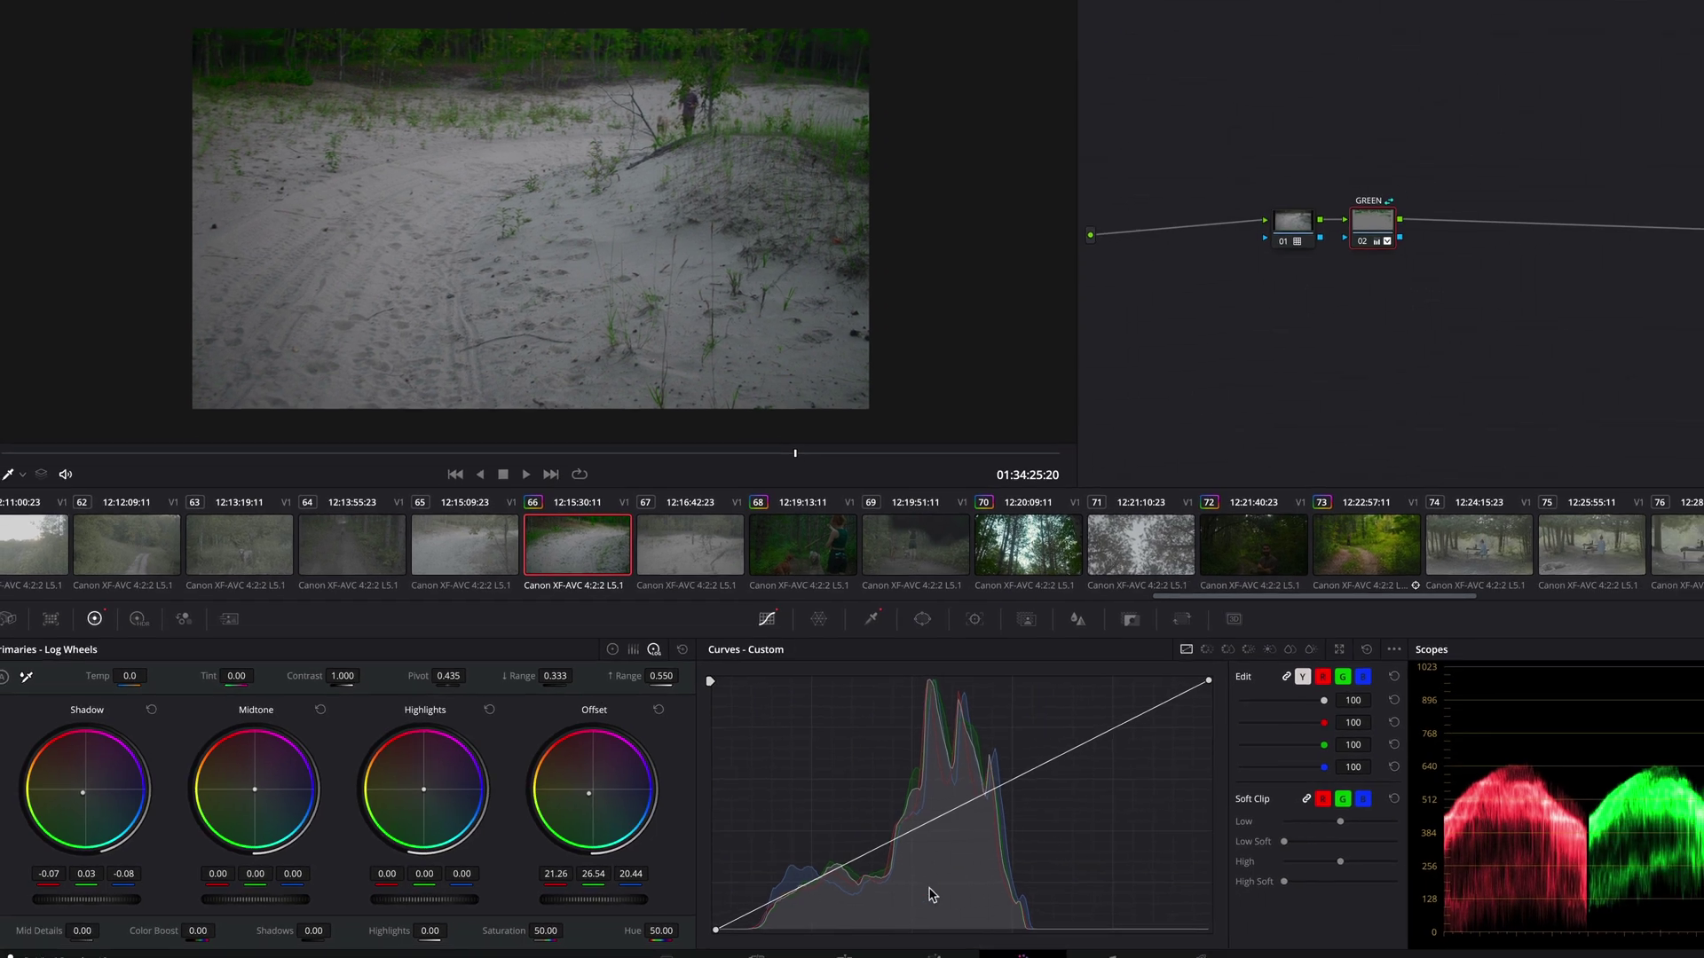
Raise the middle of the GREEN node's custom curve to brighten the foliage and scrub through clip 66
{"action": "left_click_drag", "start_coordinate": [923, 823], "coordinate": [917, 750]}
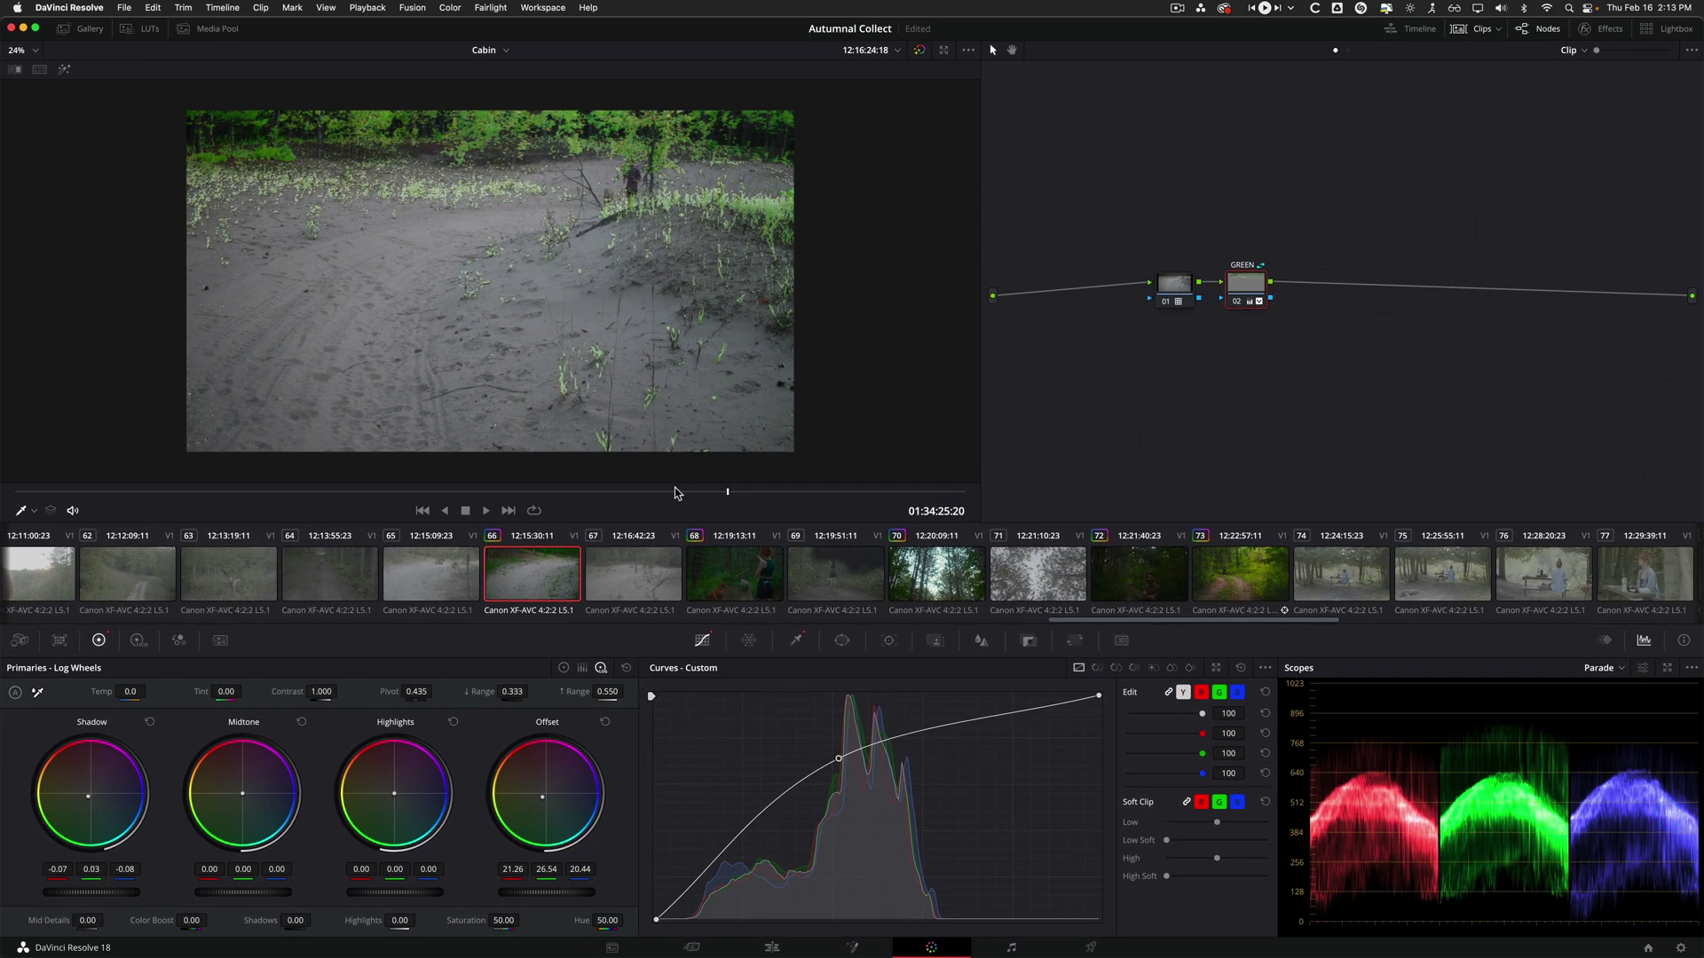
{"action": "left_click_drag", "start_coordinate": [621, 497], "coordinate": [591, 498]}
{"action": "left_click", "coordinate": [636, 494]}
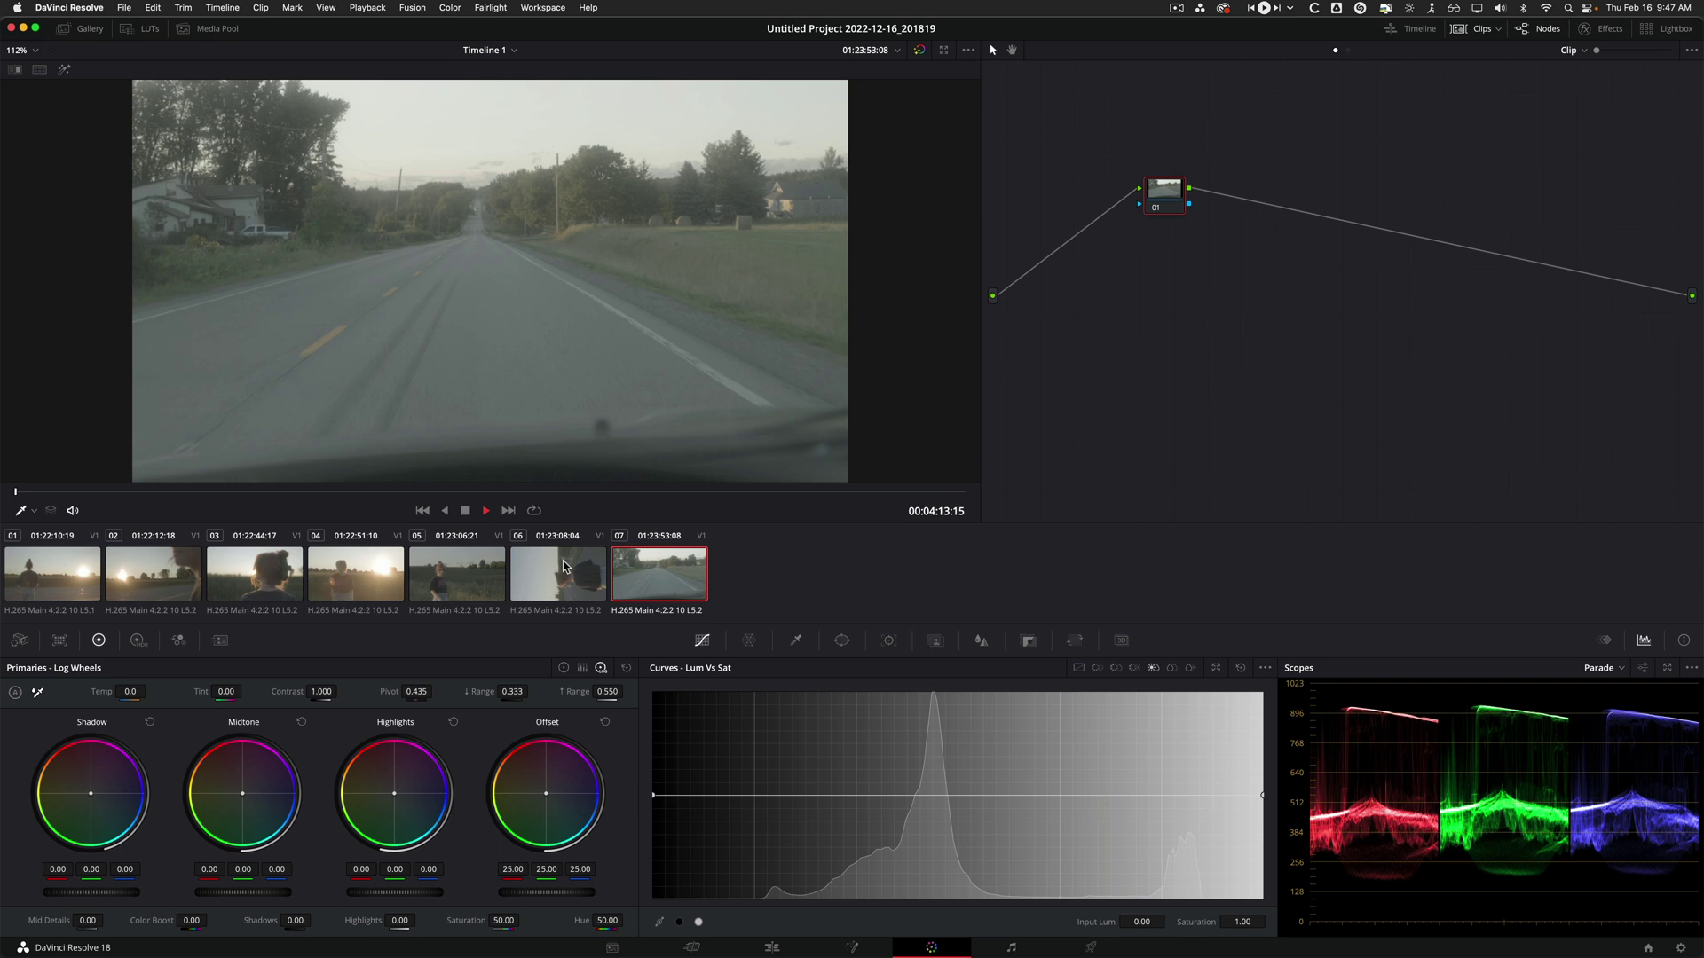
Add all seven clips of Timeline 1 into a new group named Sunset
{"action": "key", "text": "super+a"}
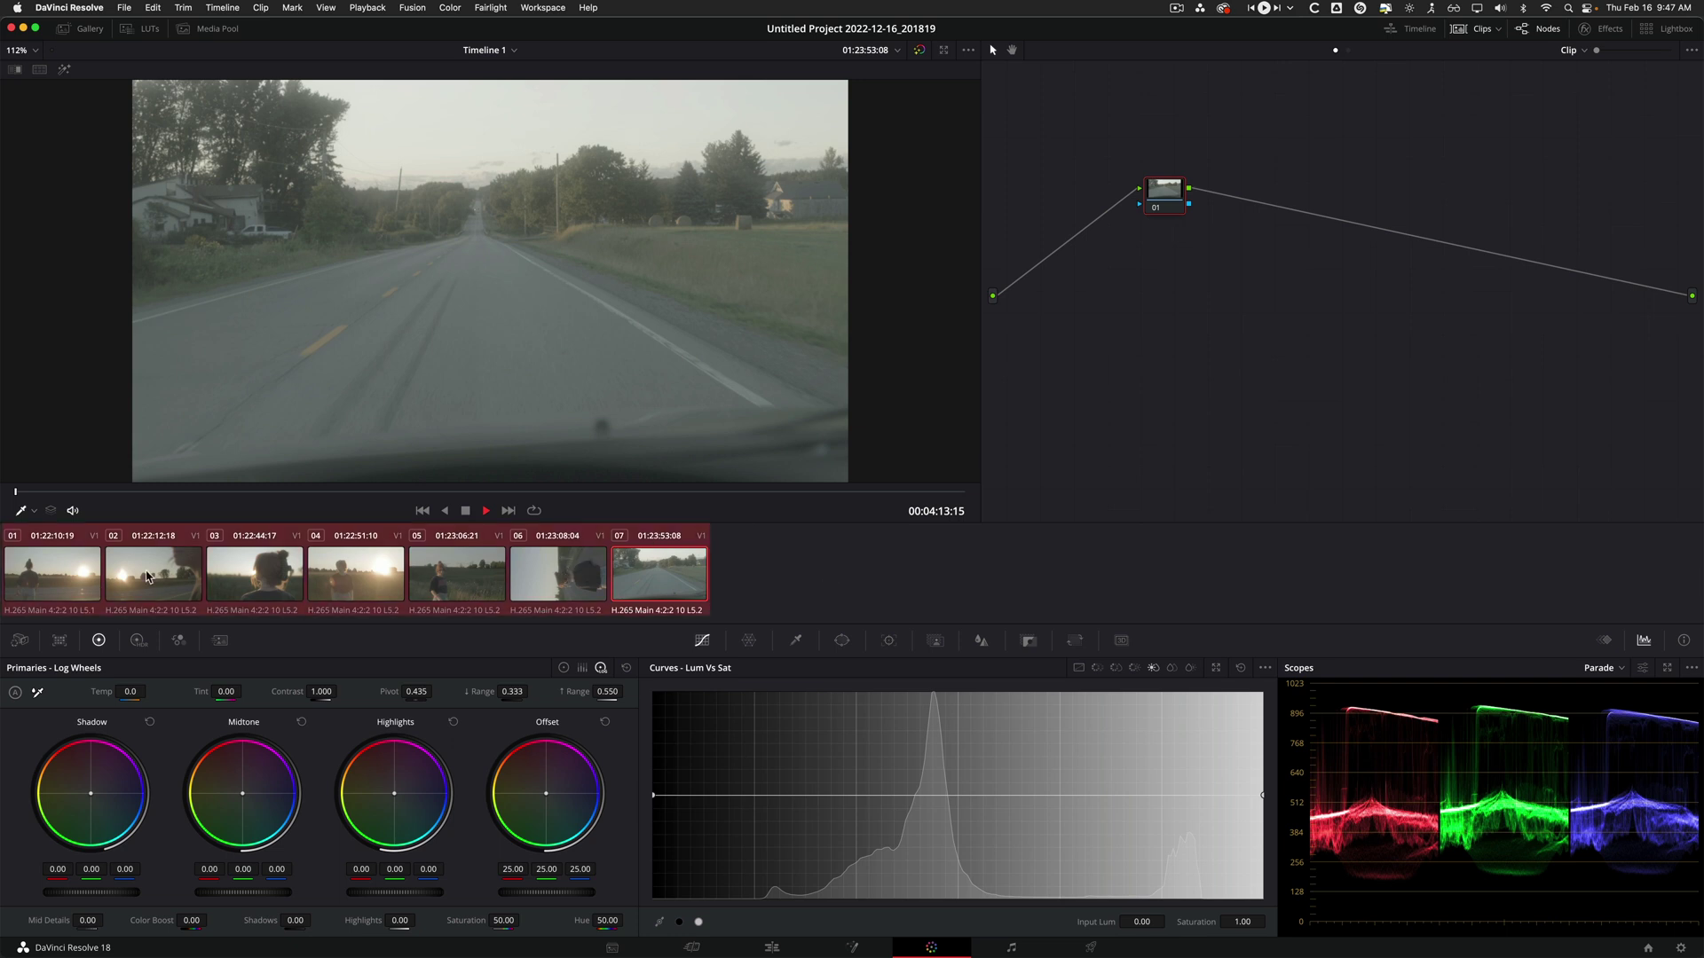
{"action": "right_click", "coordinate": [601, 577]}
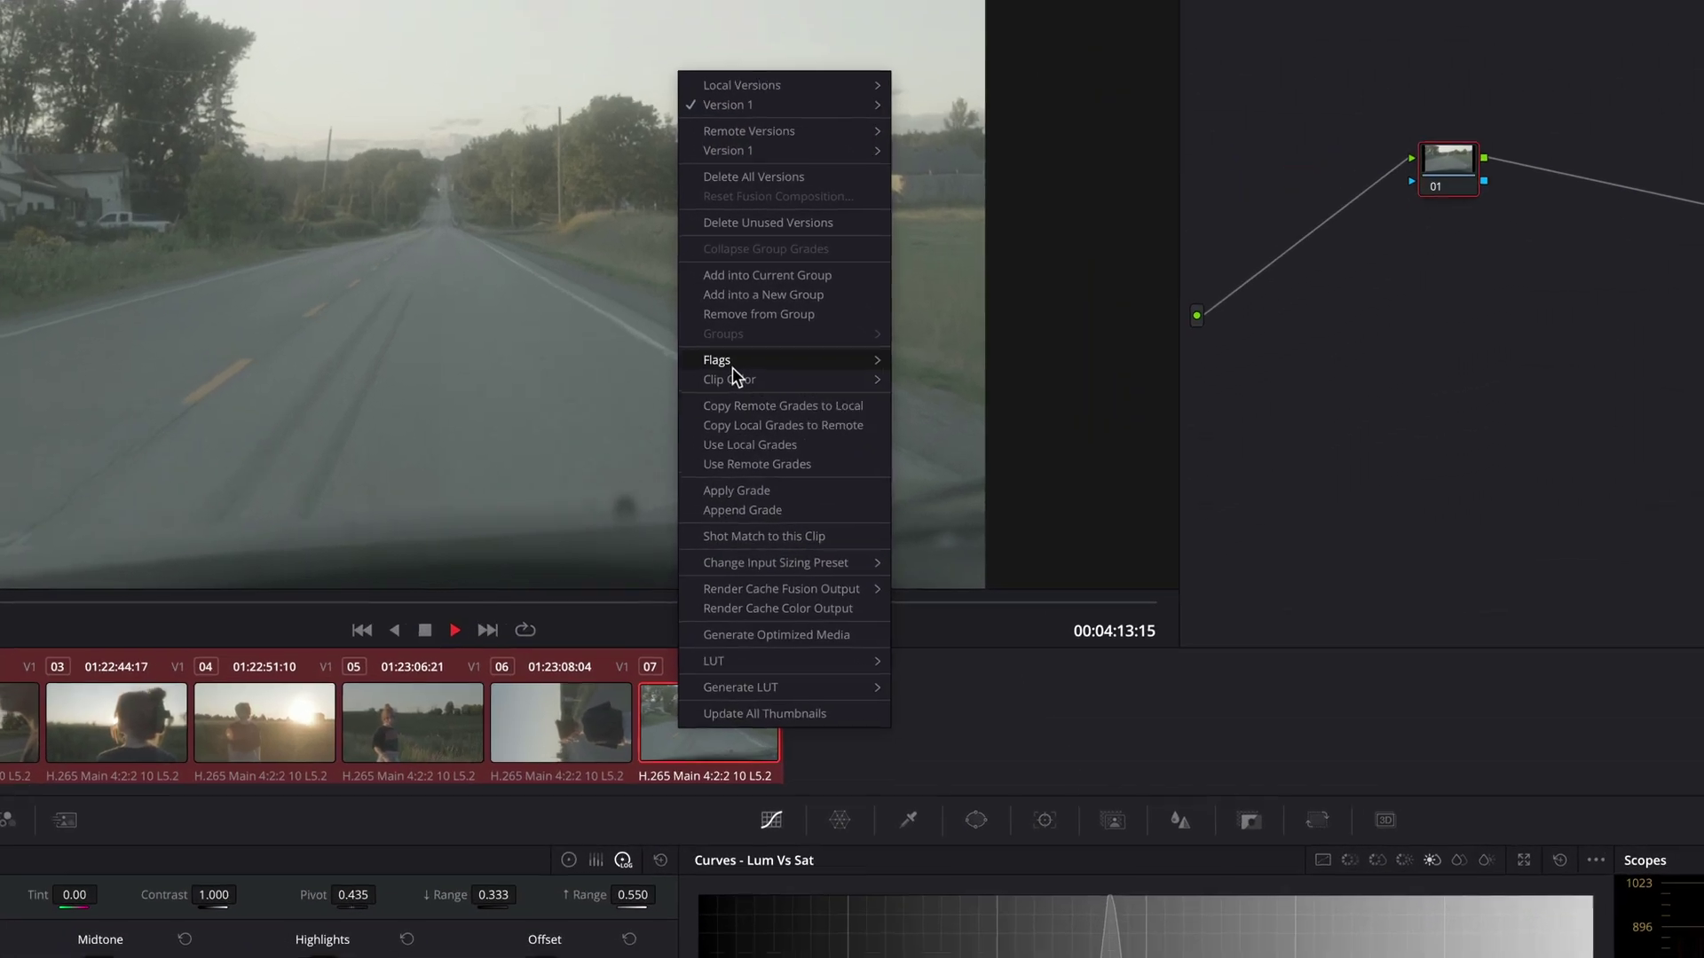
{"action": "mouse_move", "coordinate": [668, 325]}
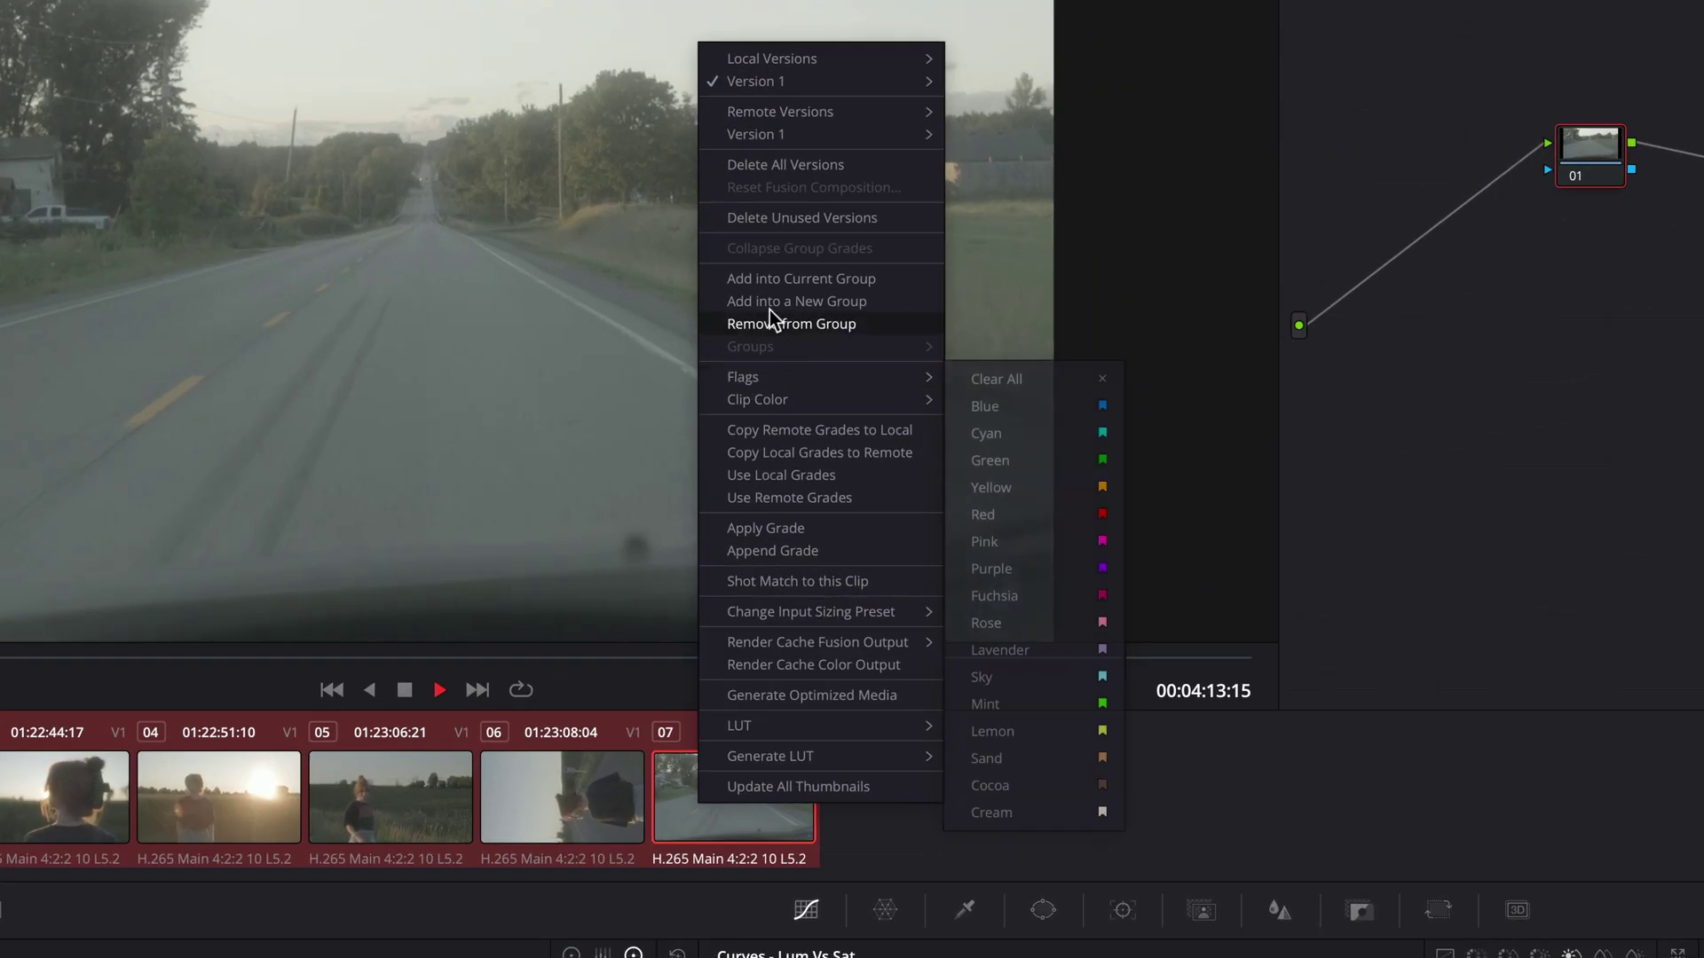
{"action": "left_click", "coordinate": [824, 310]}
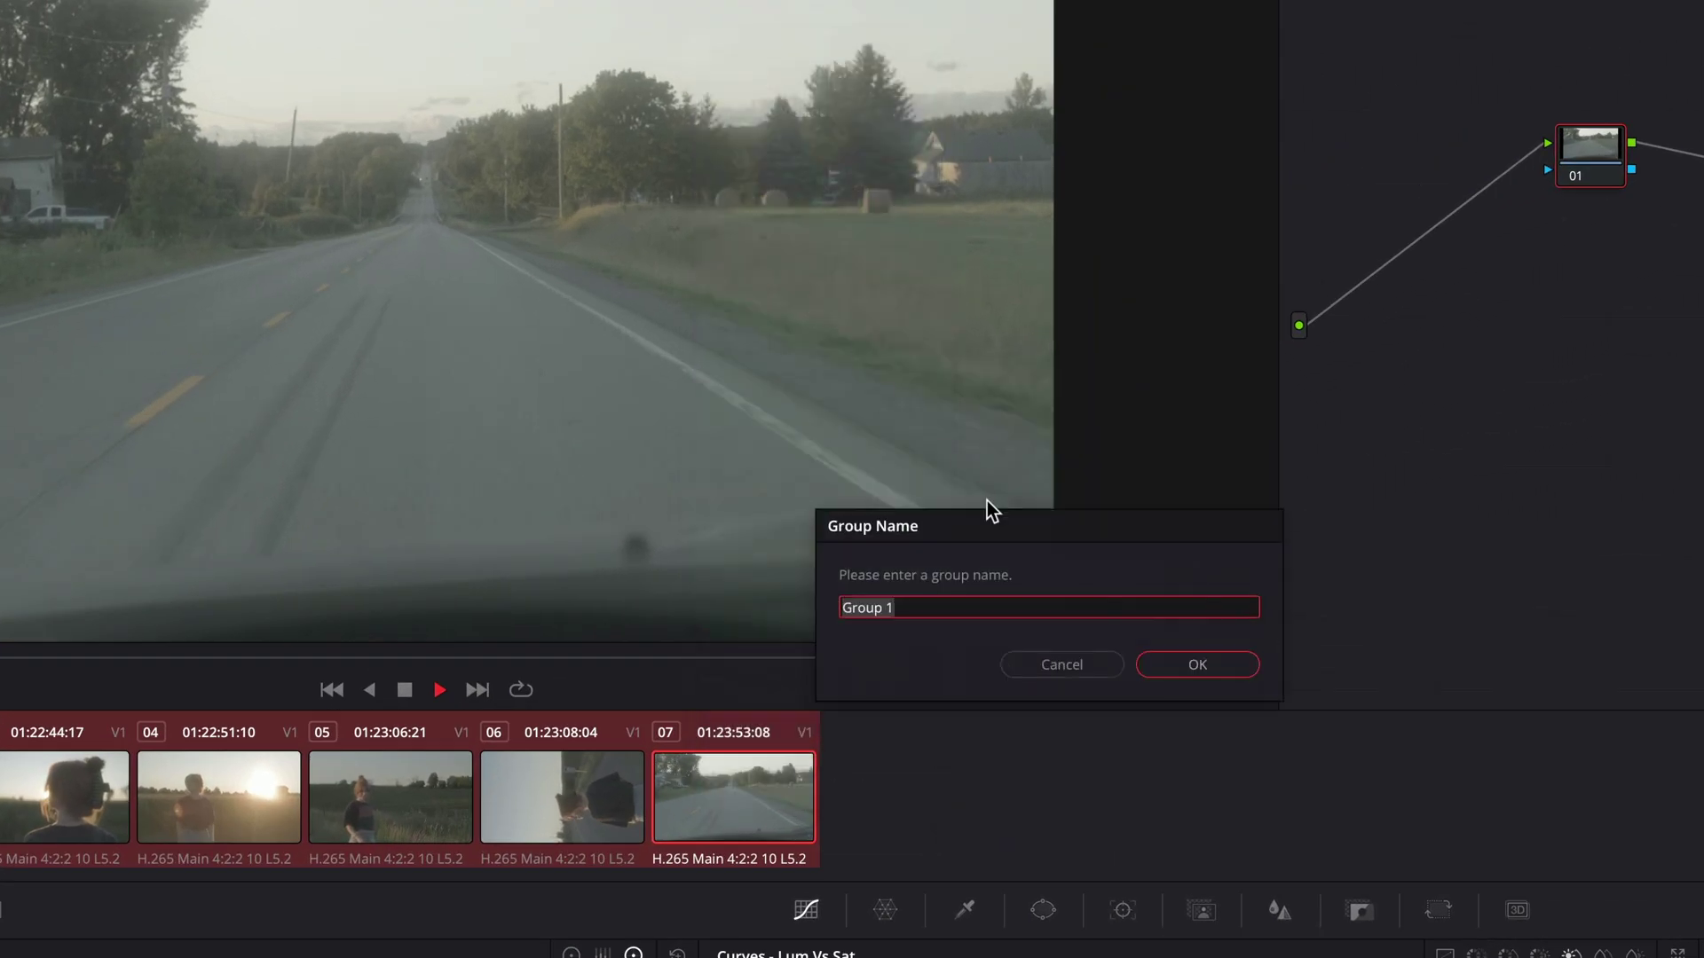
{"action": "type", "text": "Sunswet"}
{"action": "key", "text": "BackSpace"}
{"action": "key", "text": "BackSpace"}
{"action": "key", "text": "BackSpace"}
{"action": "type", "text": "et"}
{"action": "key", "text": "Return"}
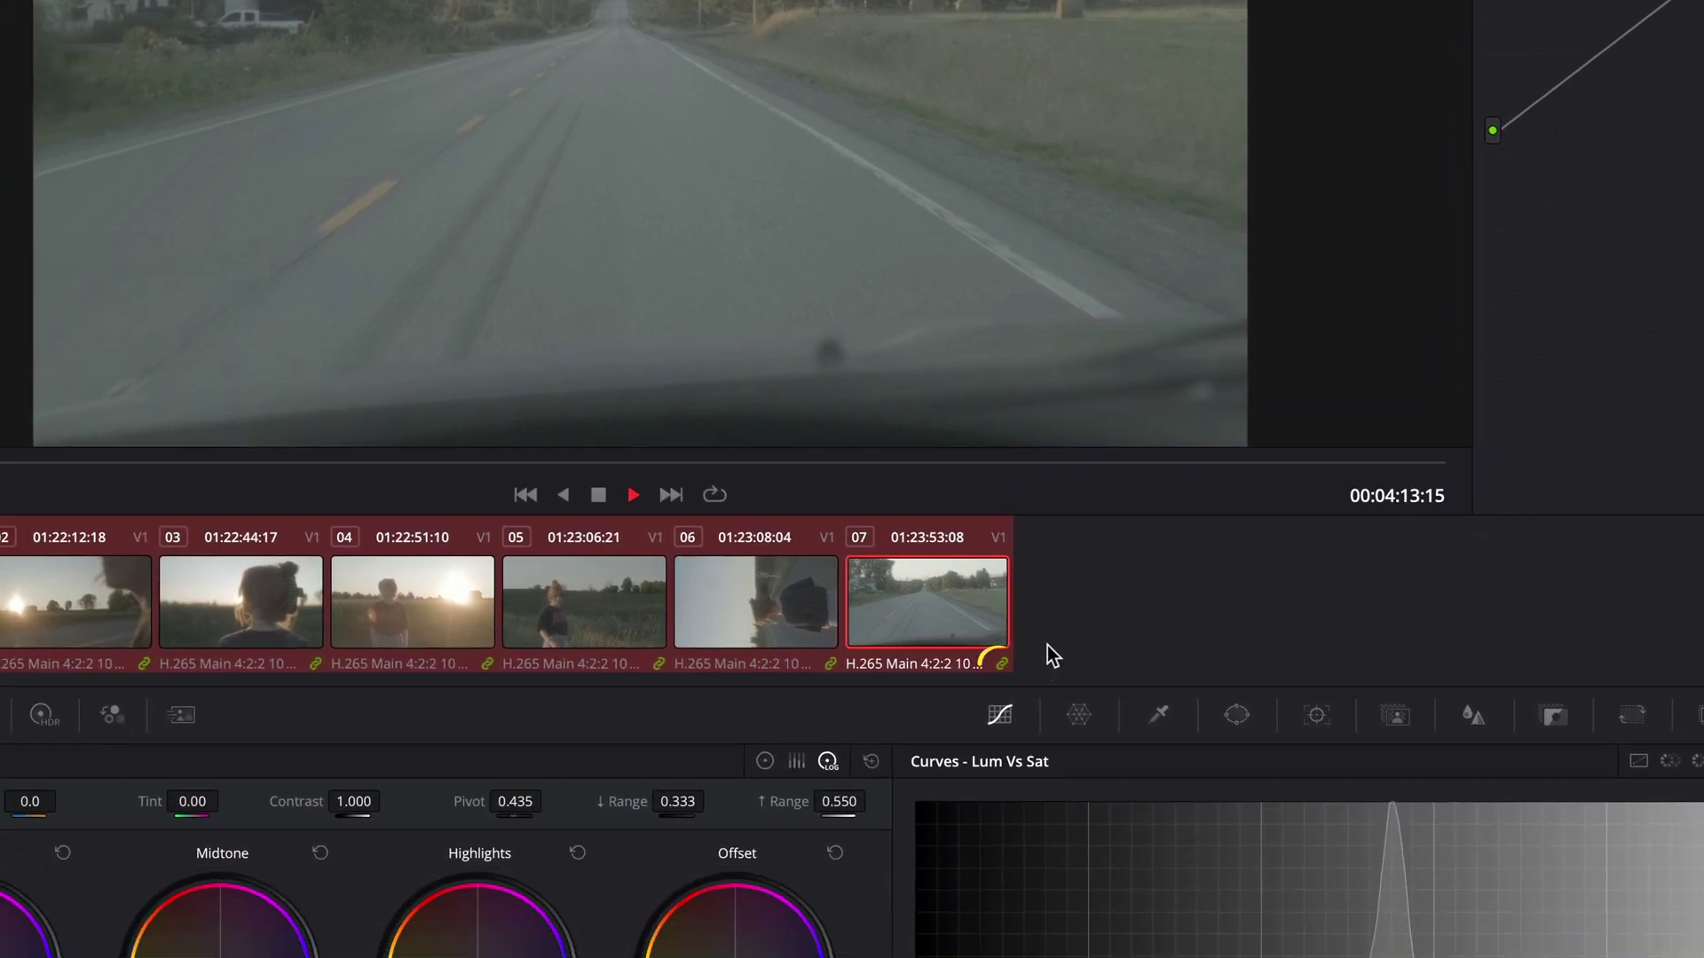
Show the Group Post-Clip nodes for clip 07 and review the group's look on clips 01, 02, 03 and 05
{"action": "left_click", "coordinate": [928, 637]}
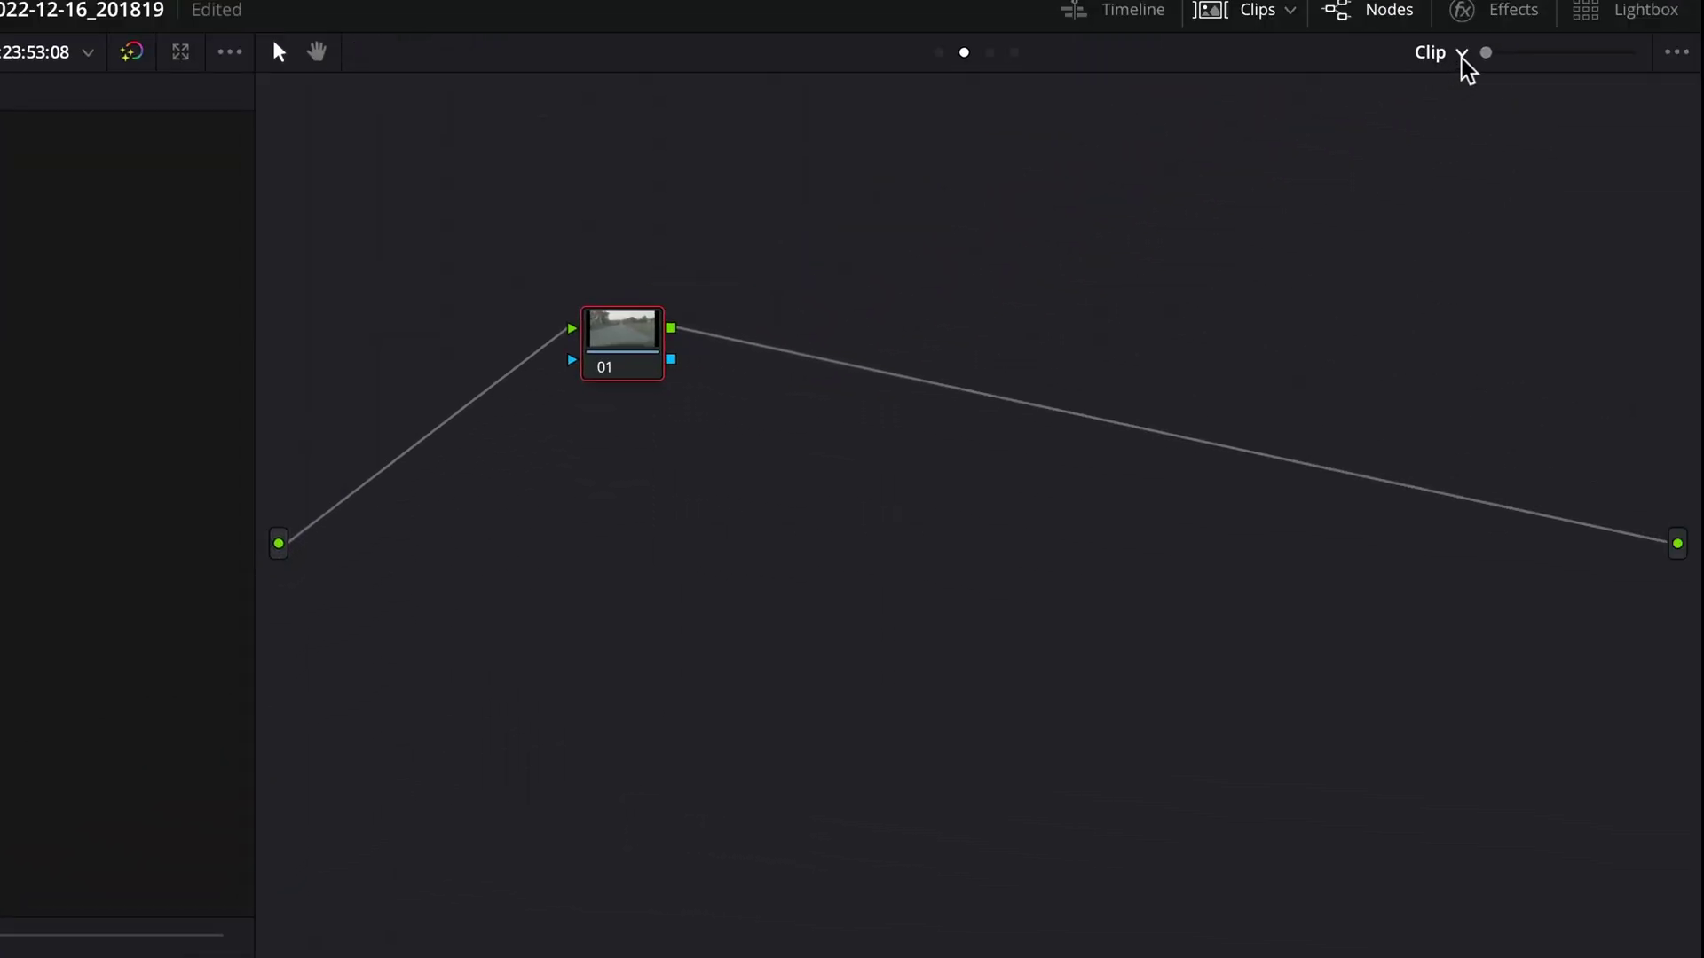
{"action": "left_click", "coordinate": [1463, 57]}
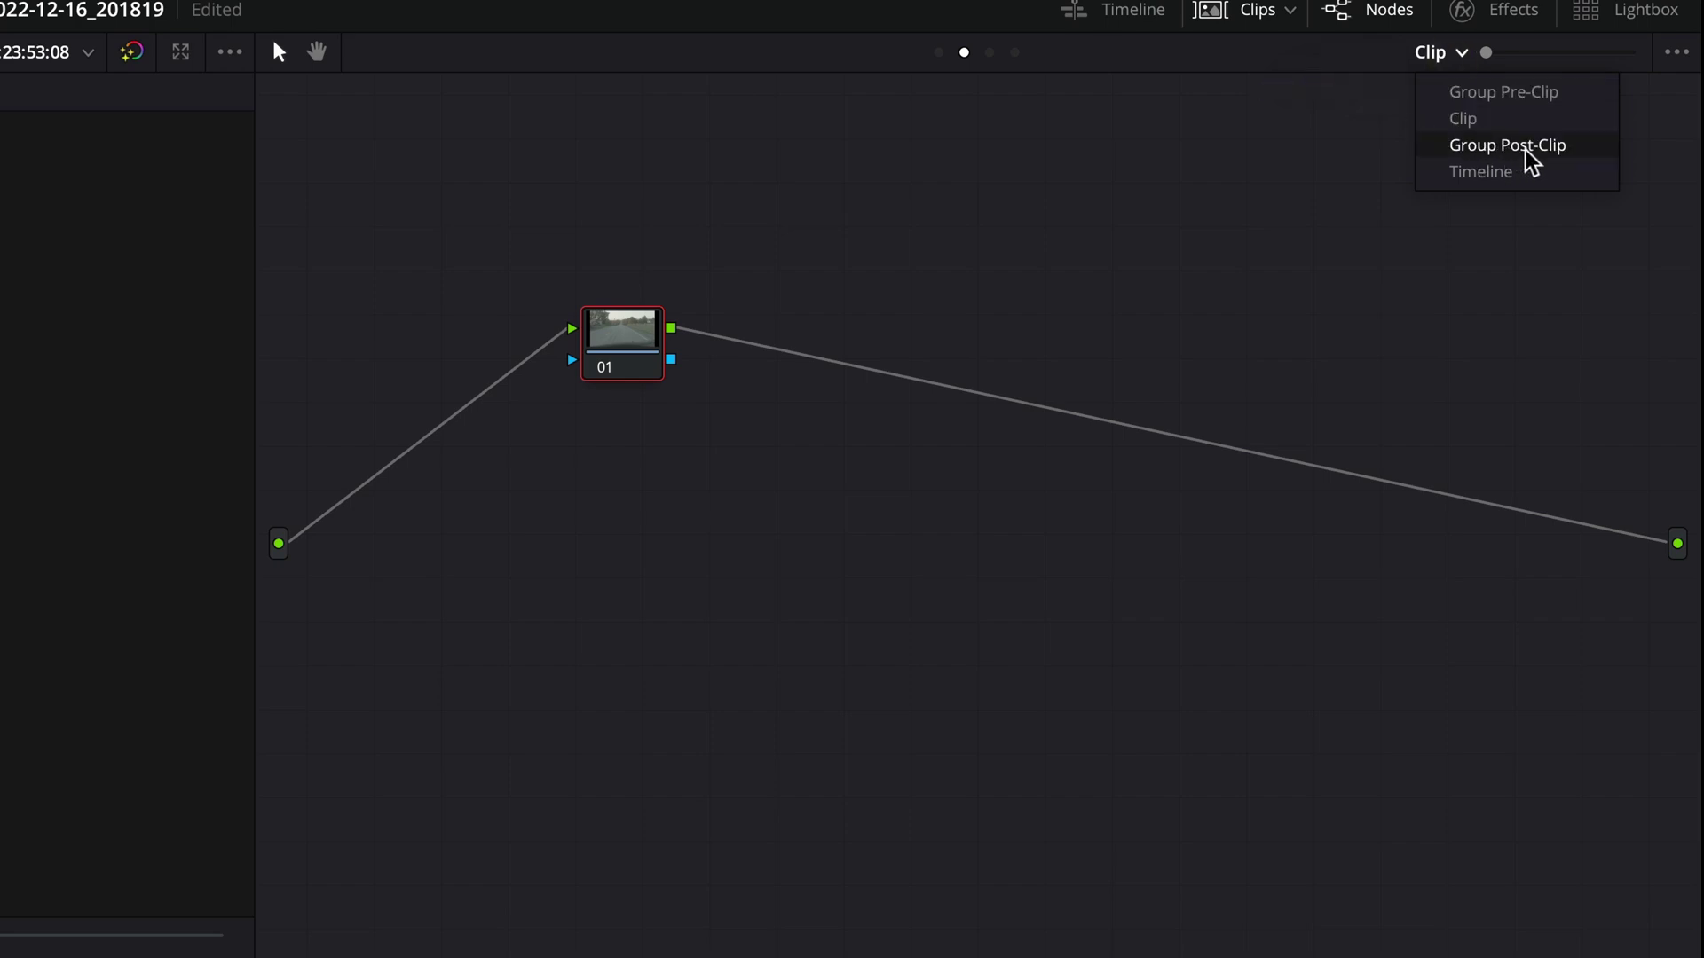
{"action": "left_click", "coordinate": [1475, 147]}
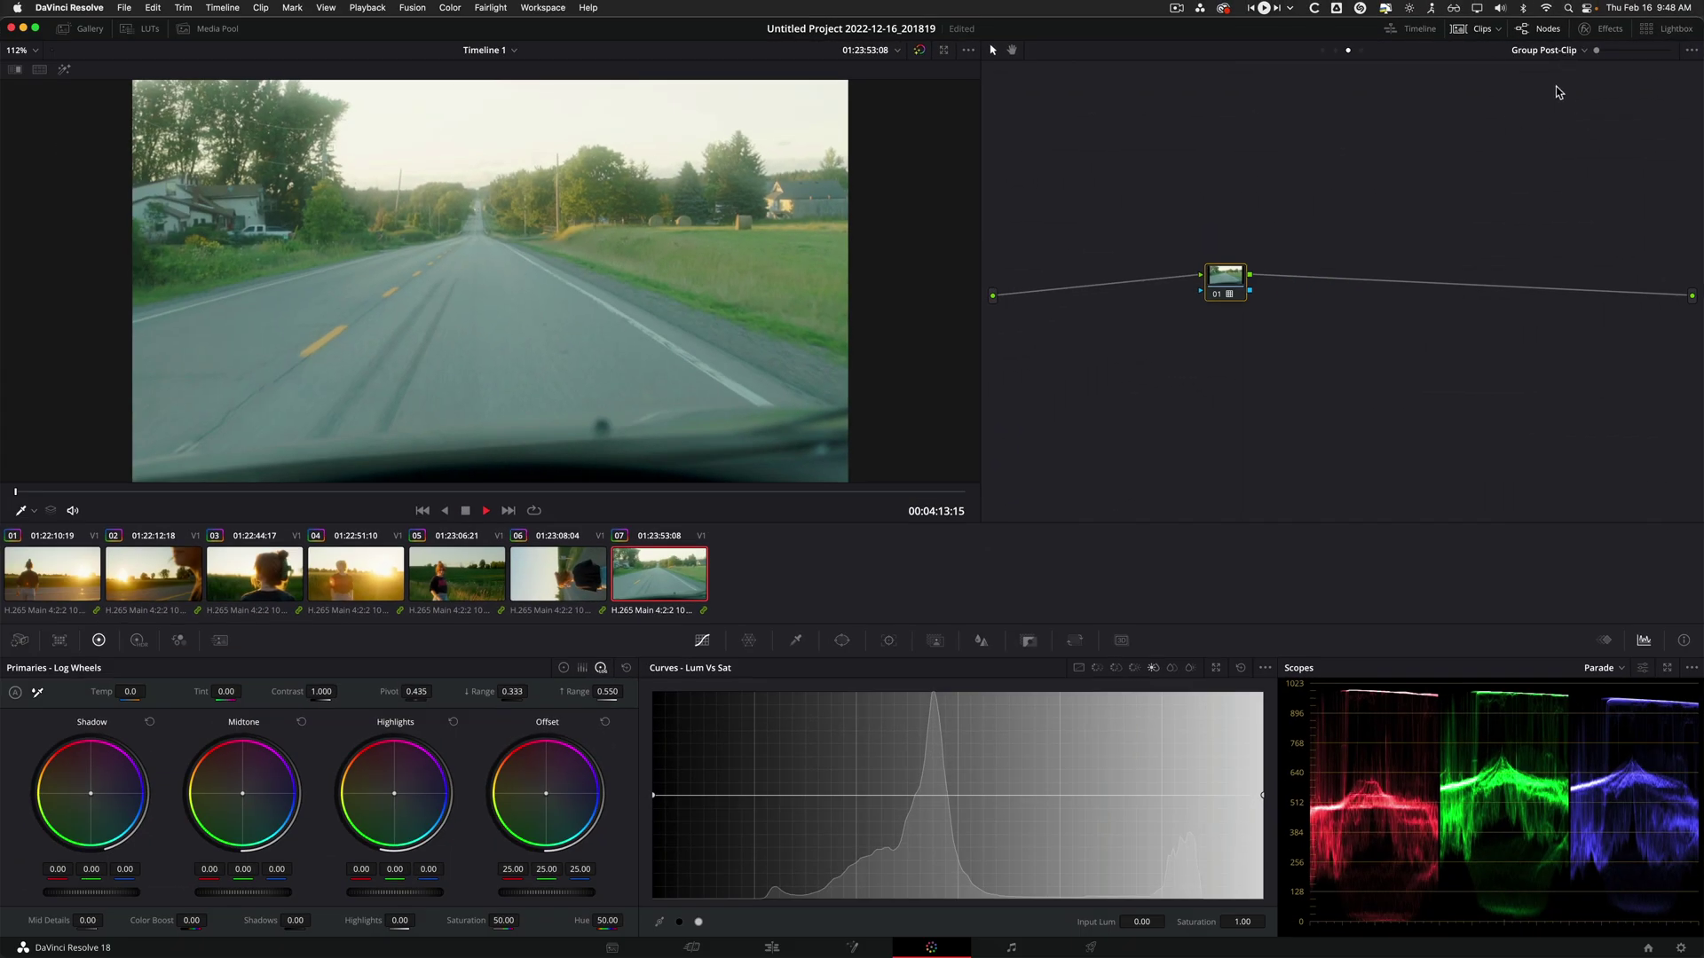
{"action": "left_click_drag", "start_coordinate": [1228, 304], "coordinate": [1263, 258]}
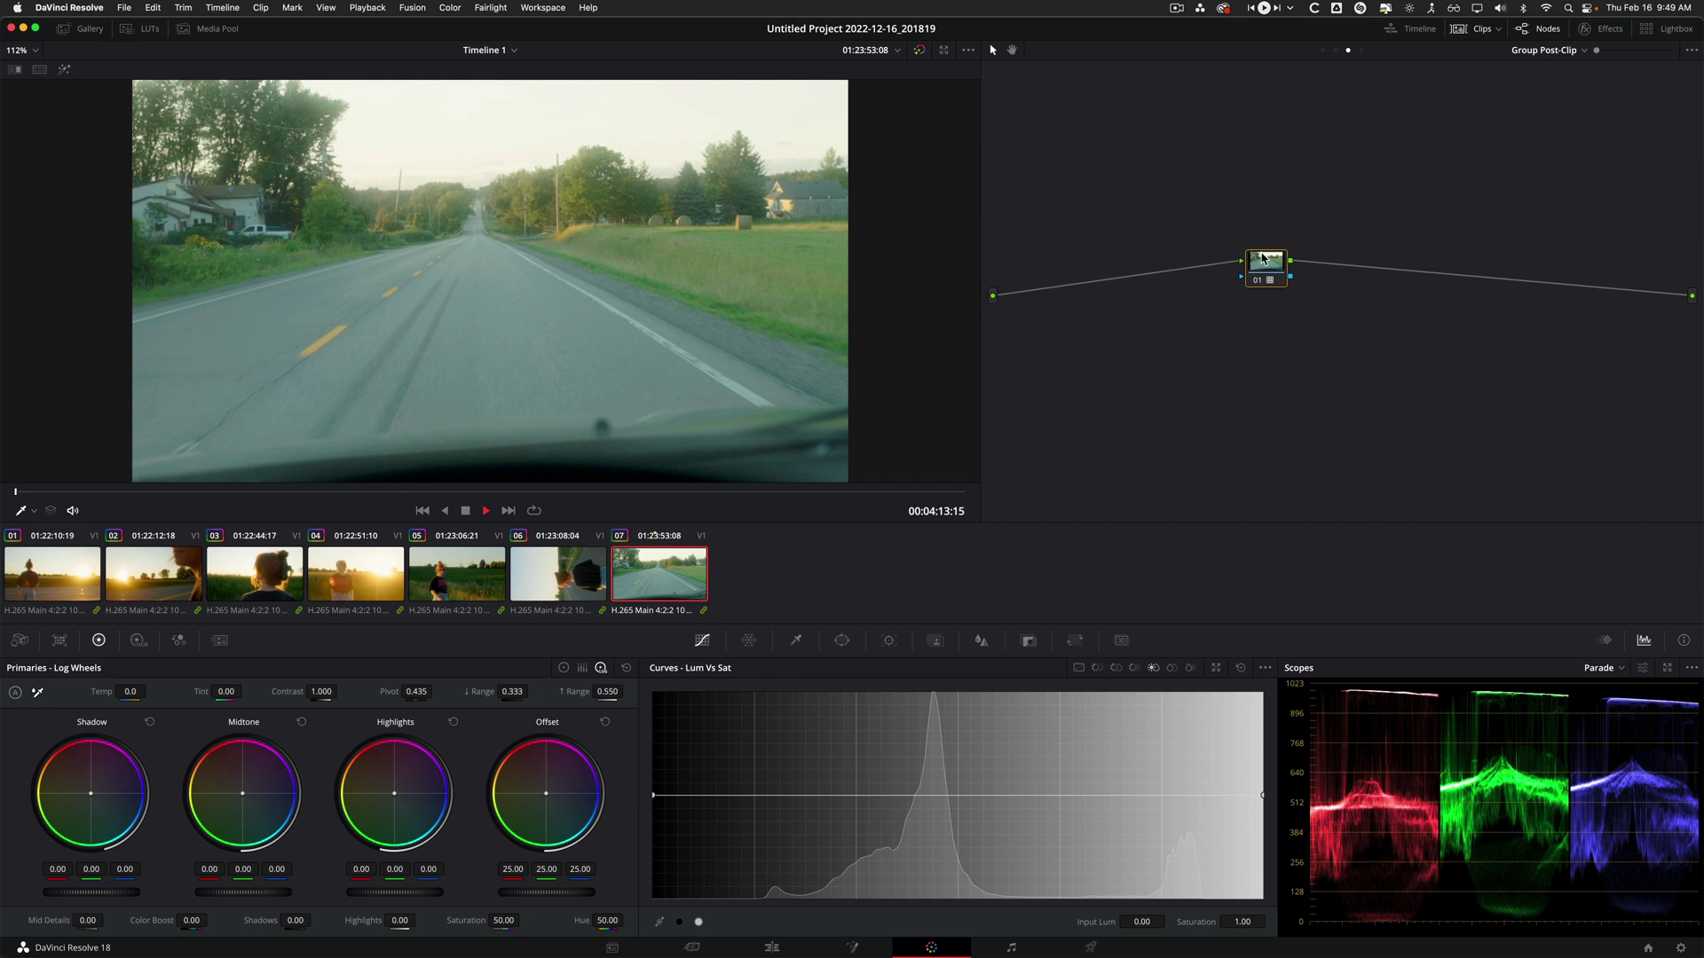
{"action": "left_click", "coordinate": [88, 590]}
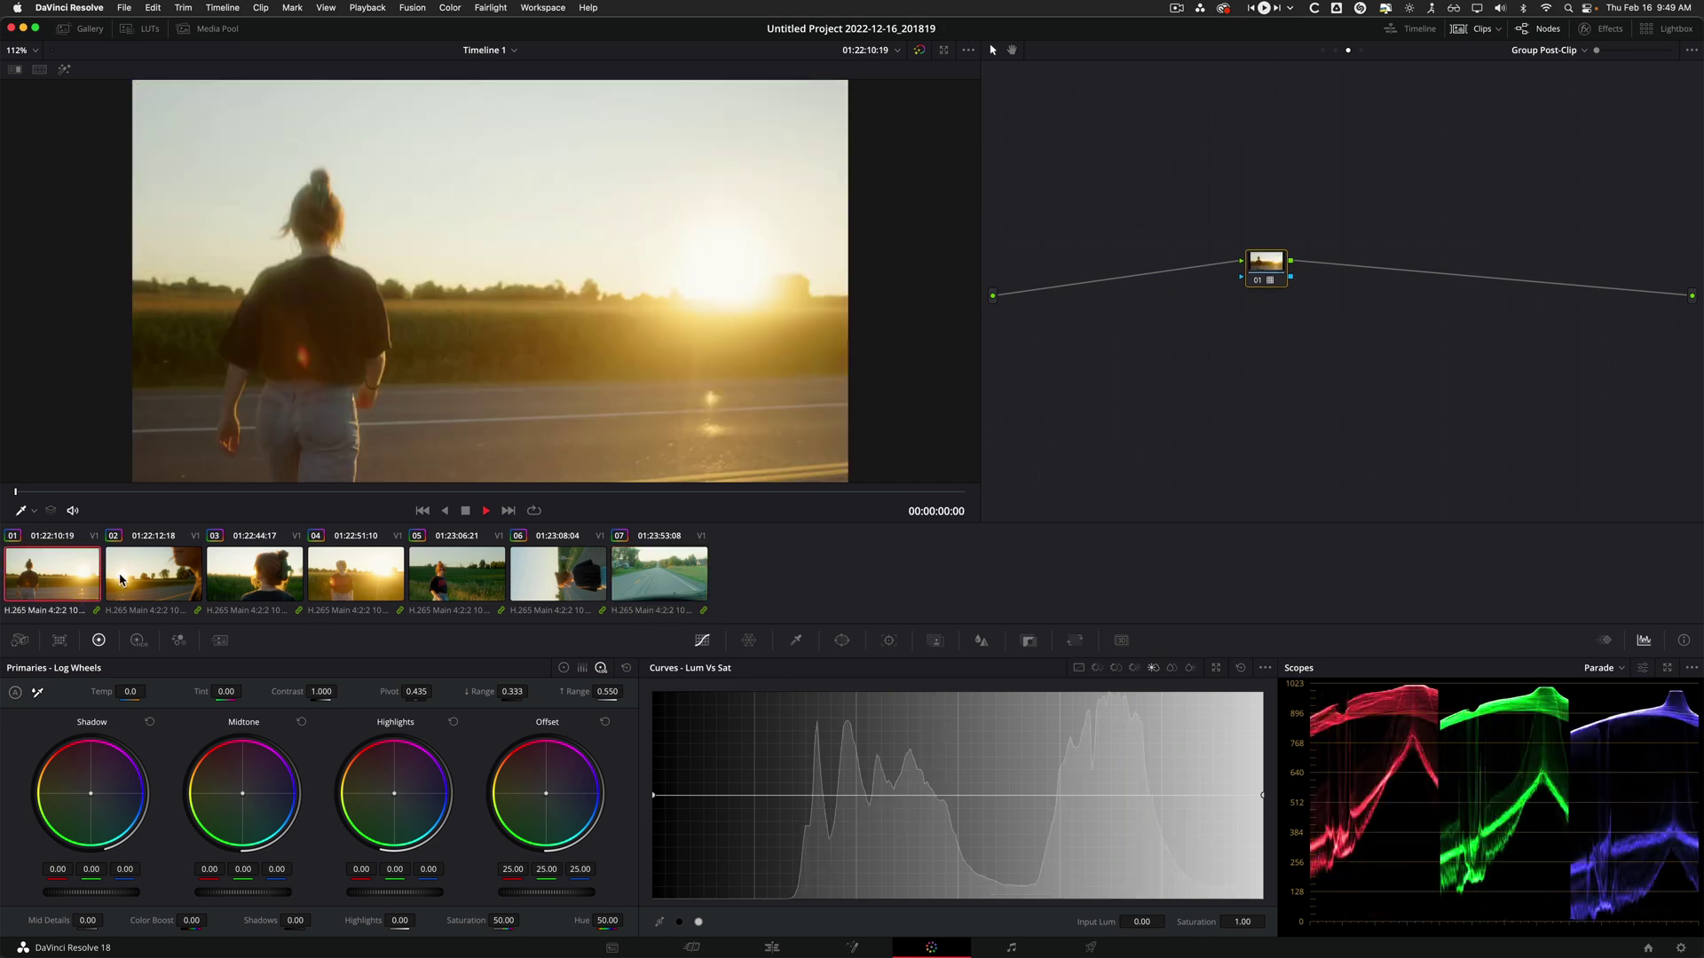
{"action": "left_click", "coordinate": [149, 588]}
{"action": "left_click", "coordinate": [261, 597]}
{"action": "left_click", "coordinate": [484, 579]}
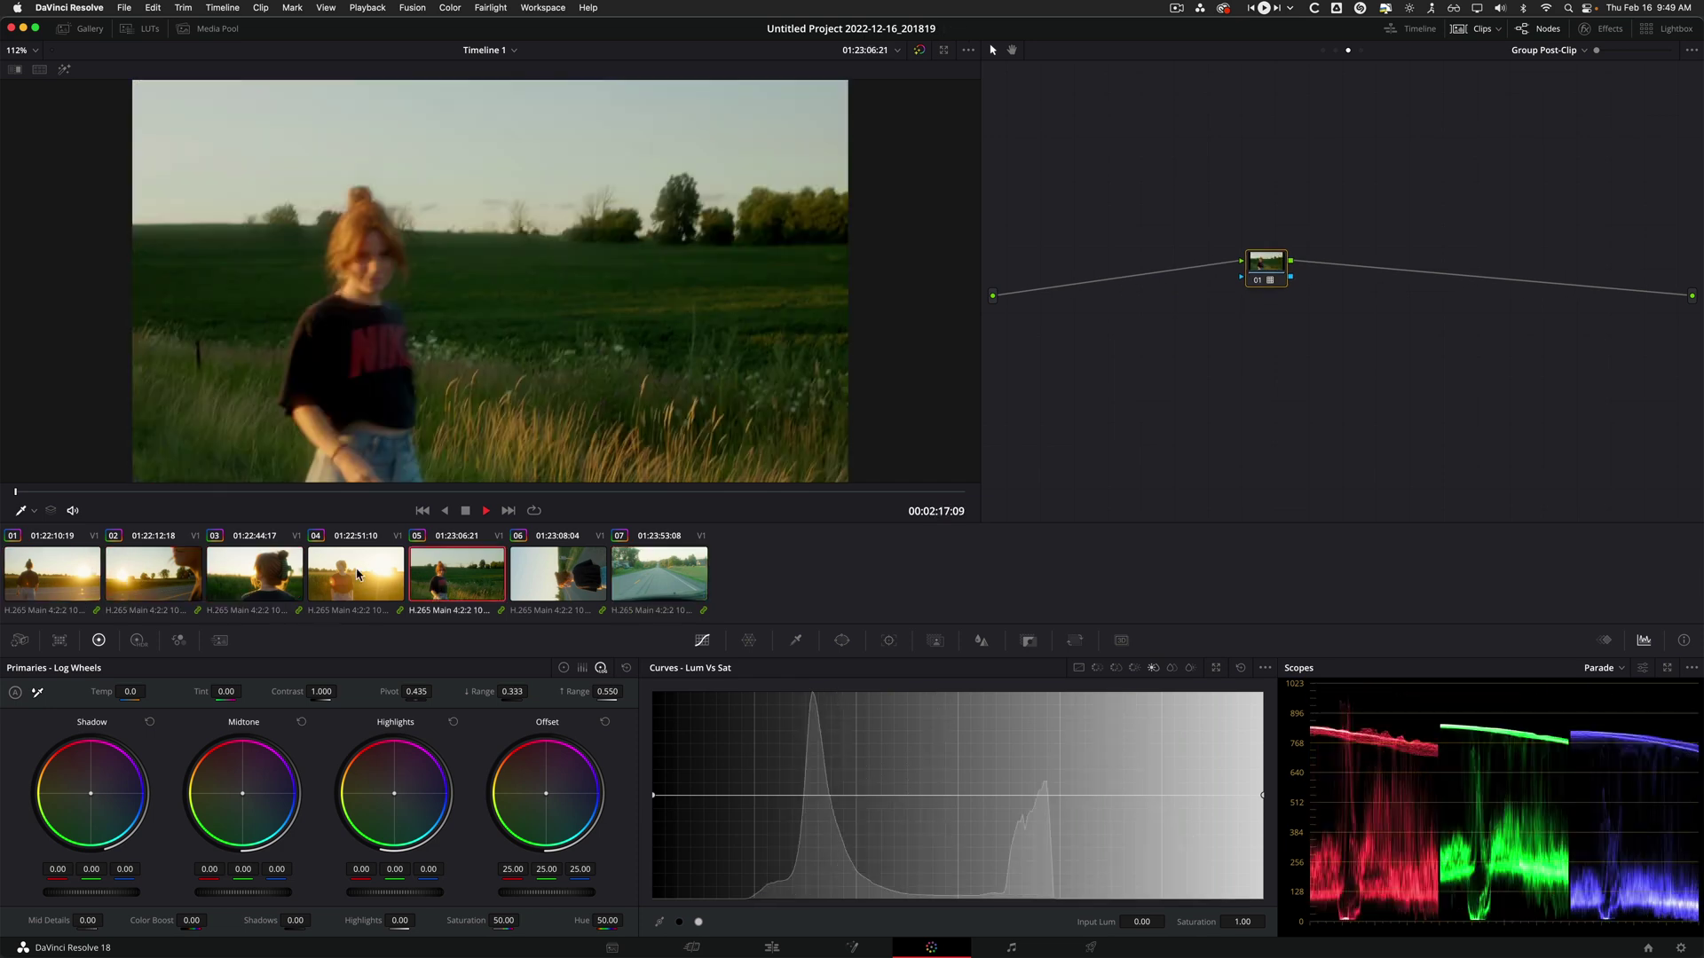
{"action": "left_click", "coordinate": [659, 574]}
At Group Pre-Clip level, set Offset to 26.35, Shadows to -22.50 and Highlights to -24.50, viewing the grade on clip 03
{"action": "left_click", "coordinate": [1546, 50]}
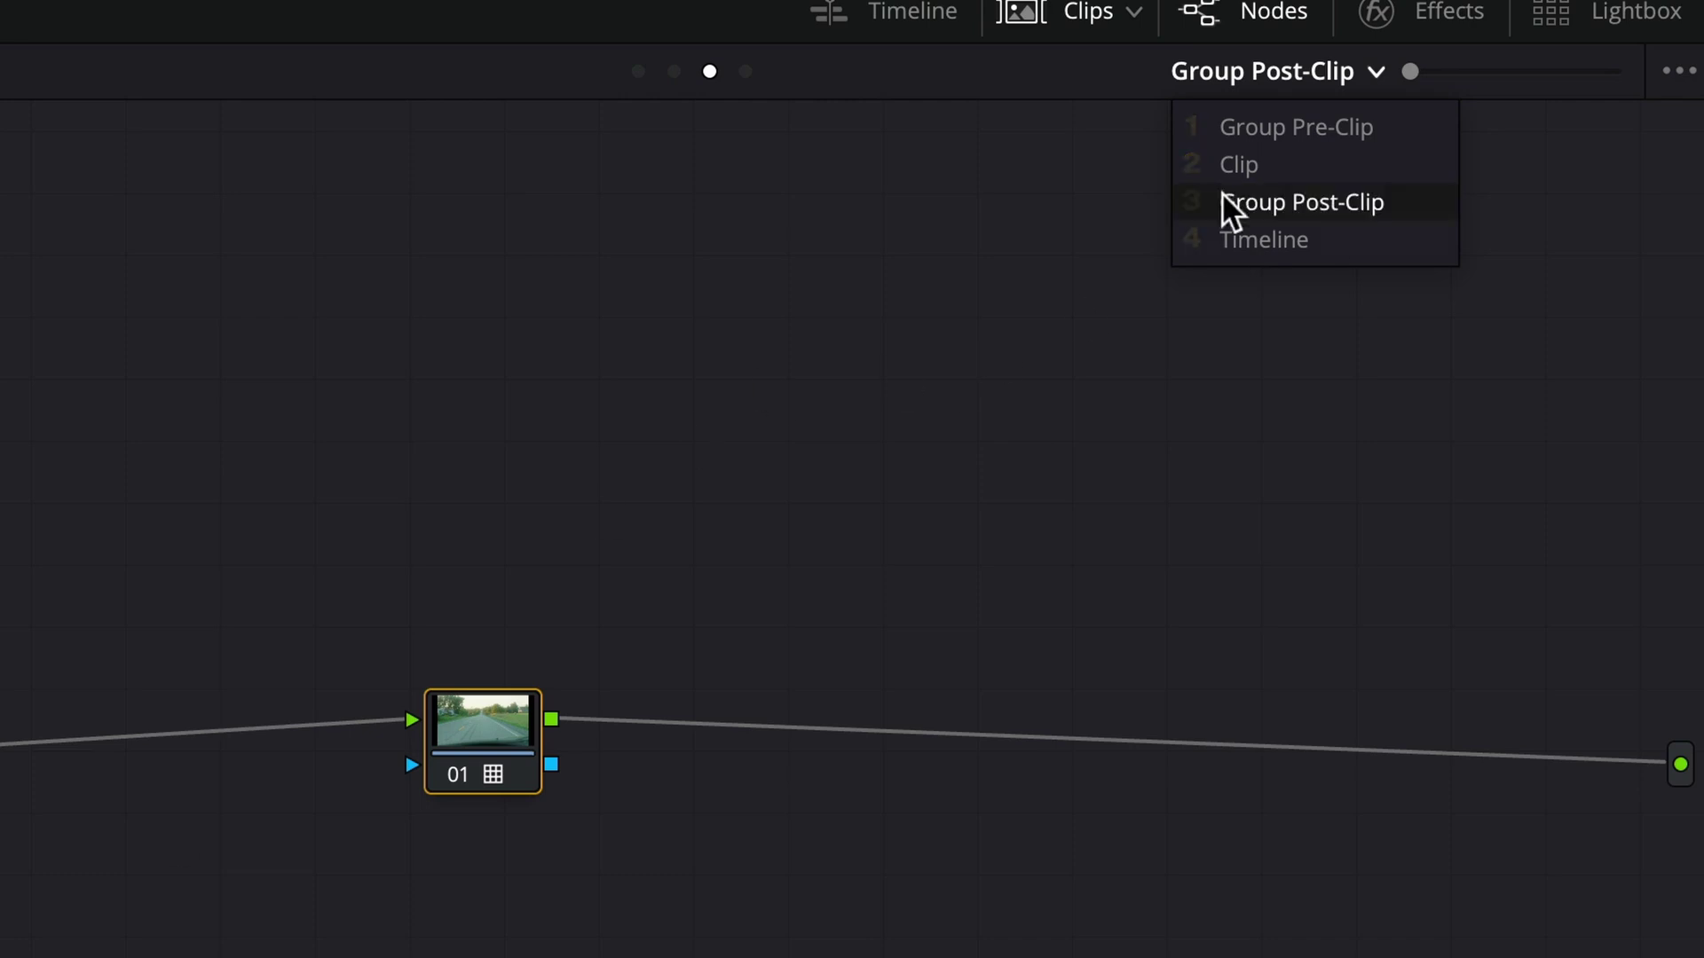
{"action": "left_click", "coordinate": [1329, 136]}
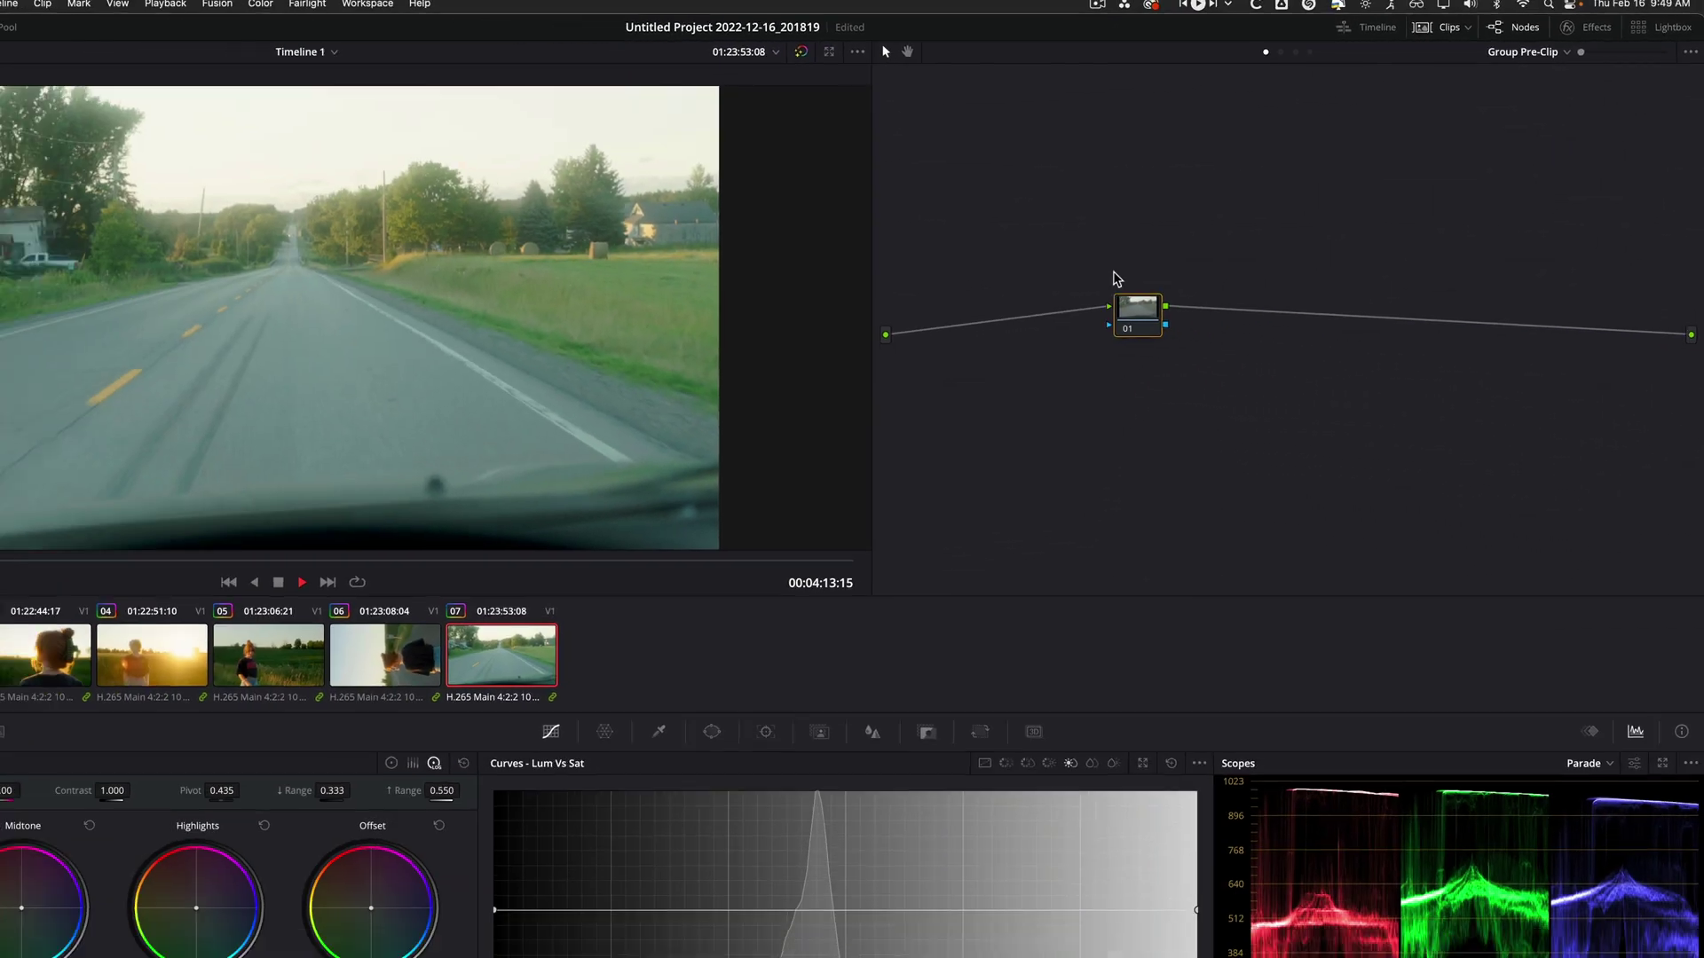
{"action": "left_click_drag", "start_coordinate": [910, 426], "coordinate": [917, 450]}
{"action": "left_click_drag", "start_coordinate": [553, 894], "coordinate": [570, 895]}
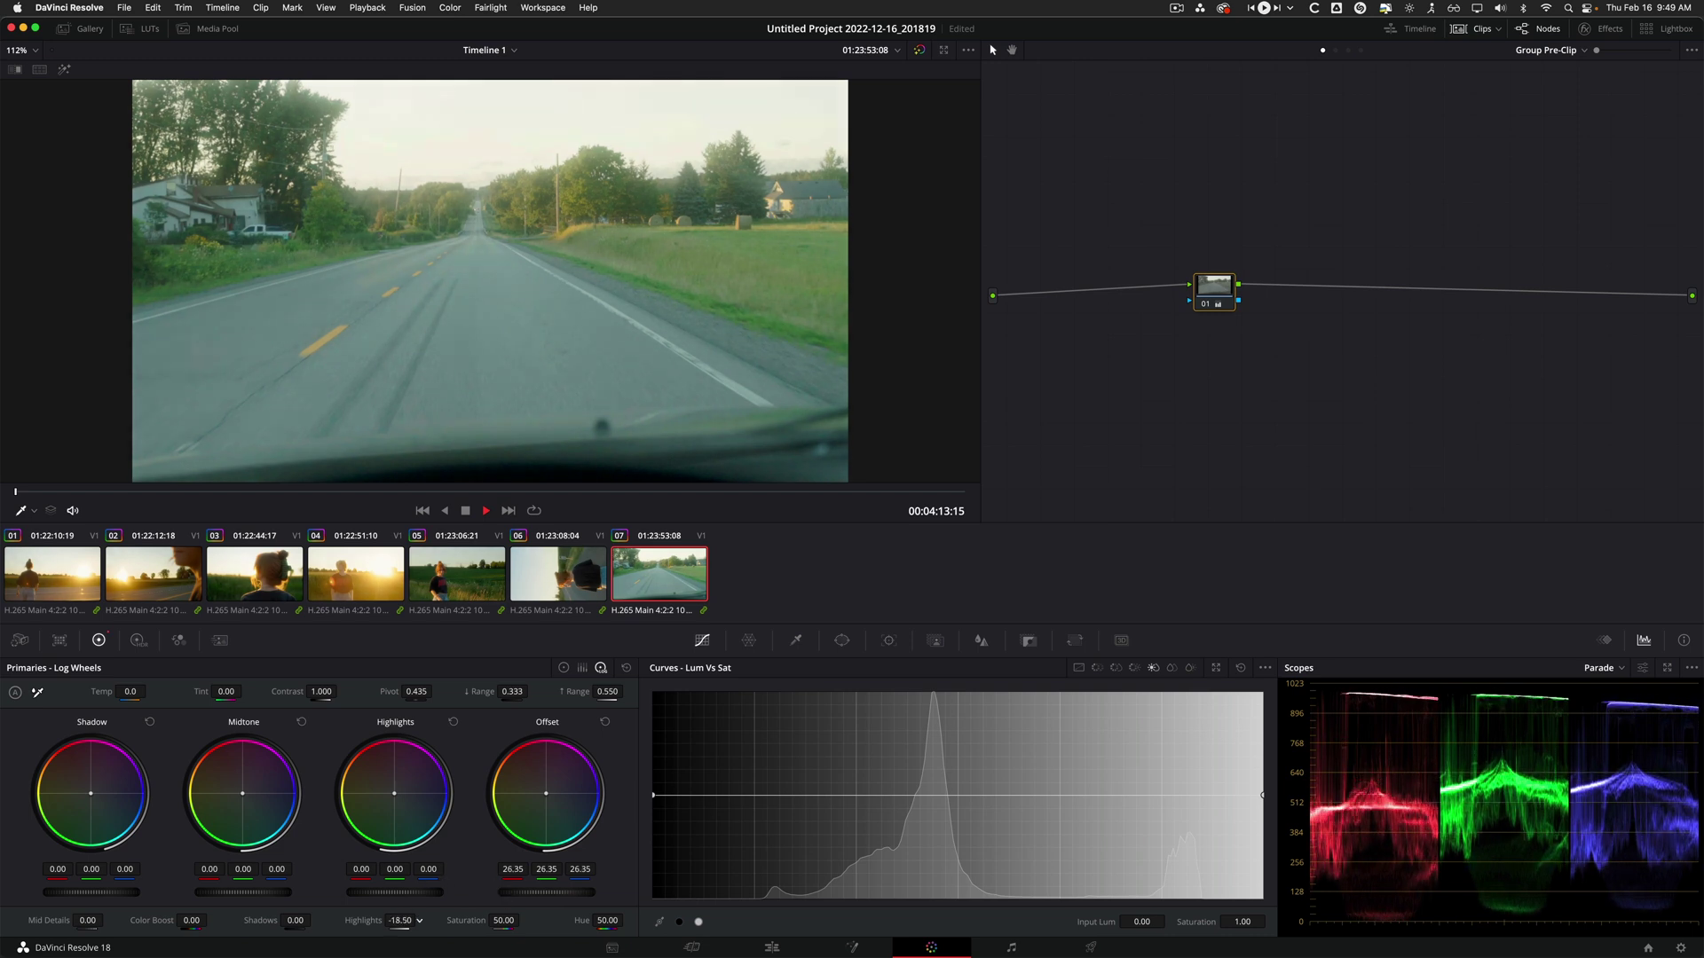
{"action": "left_click", "coordinate": [238, 569]}
{"action": "mouse_move", "coordinate": [1233, 318]}
{"action": "left_mouse_down"}
{"action": "mouse_move", "coordinate": [1274, 311]}
{"action": "mouse_move", "coordinate": [1218, 311]}
{"action": "left_mouse_up"}
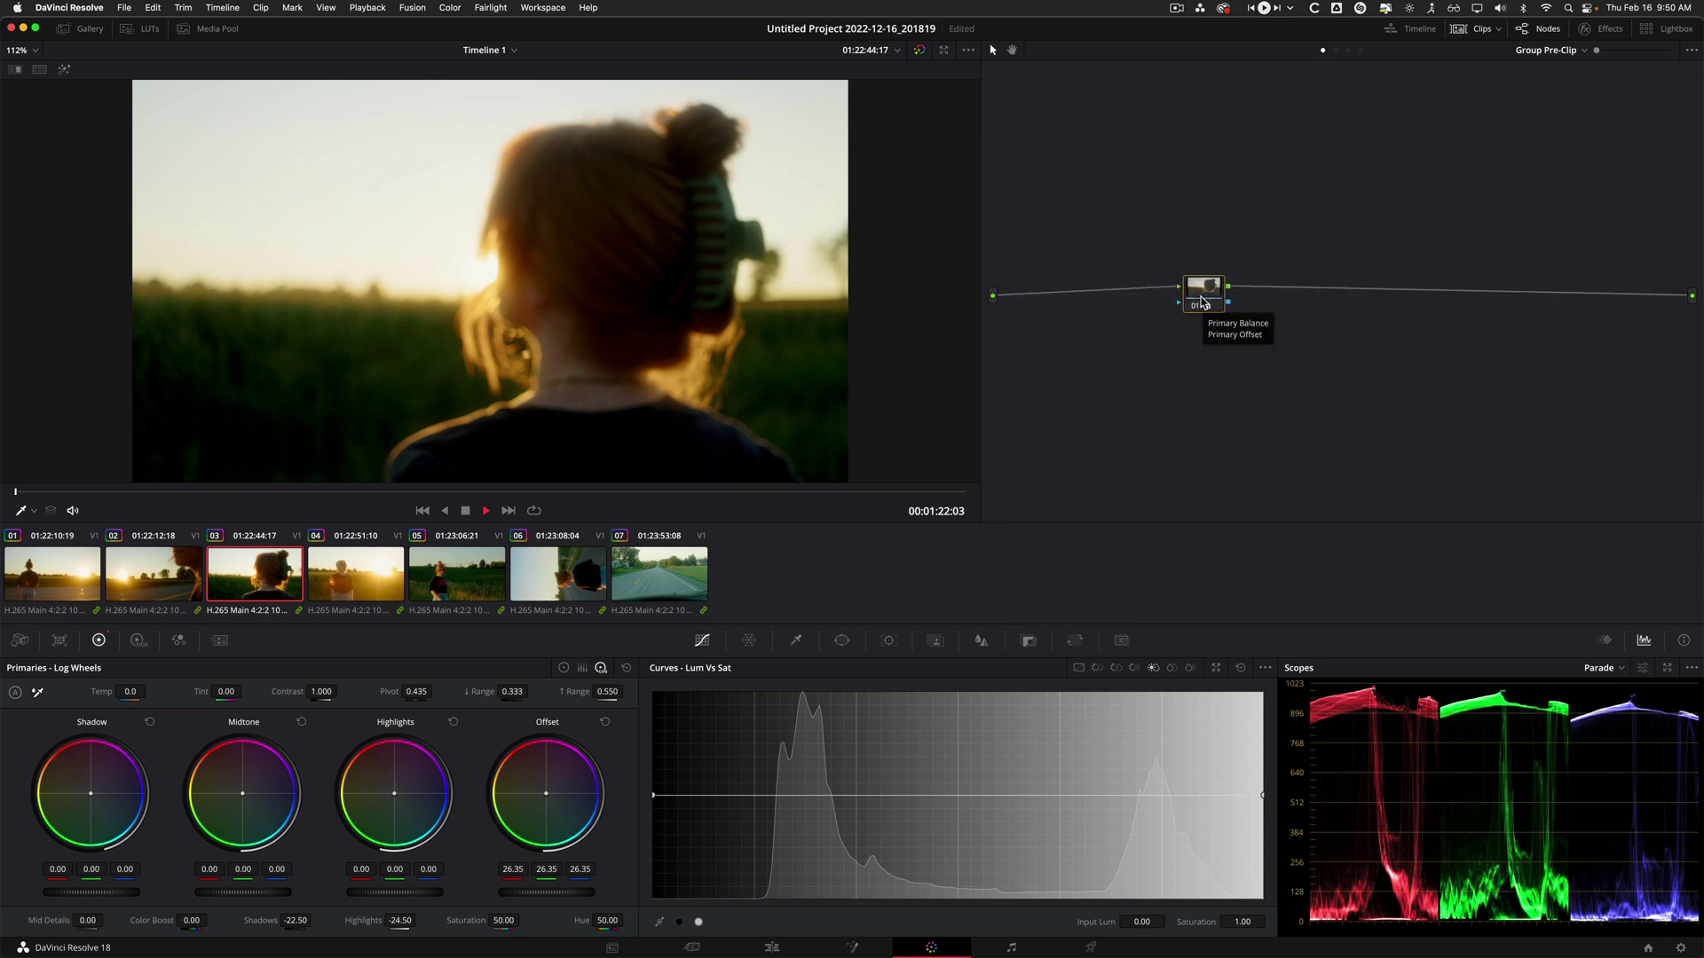
Switch the node editor to Clip level for clip 03 and set its Tint to 100.00
{"action": "left_click", "coordinate": [1564, 51]}
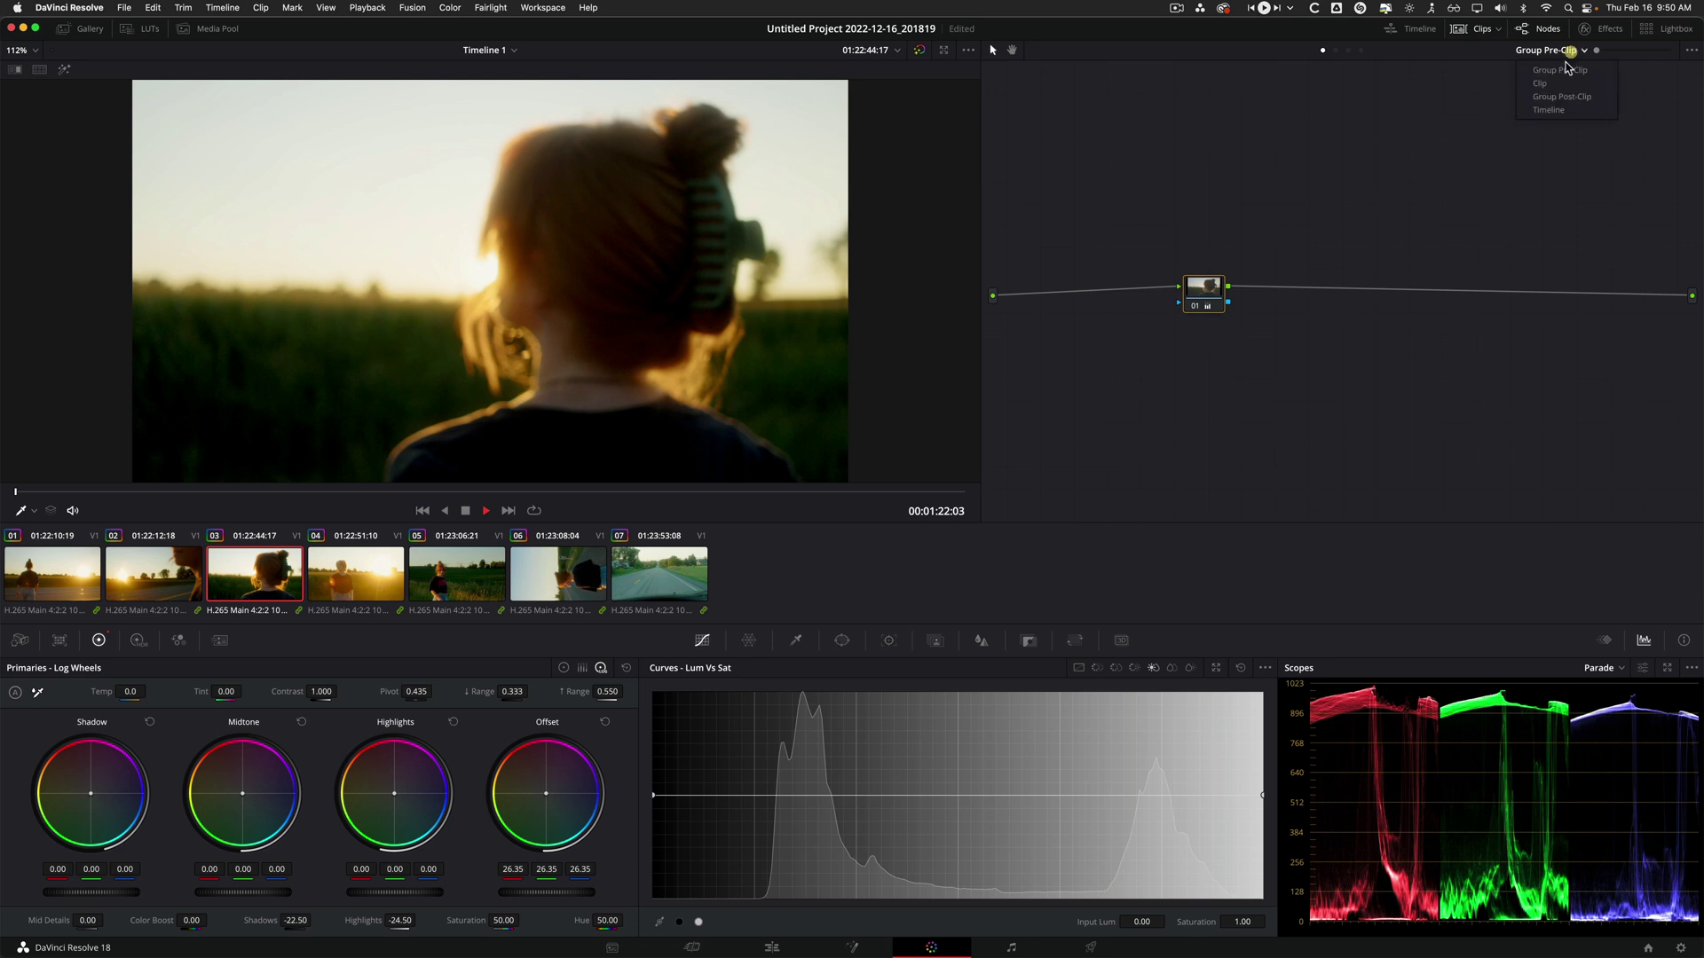
{"action": "left_click", "coordinate": [1560, 89]}
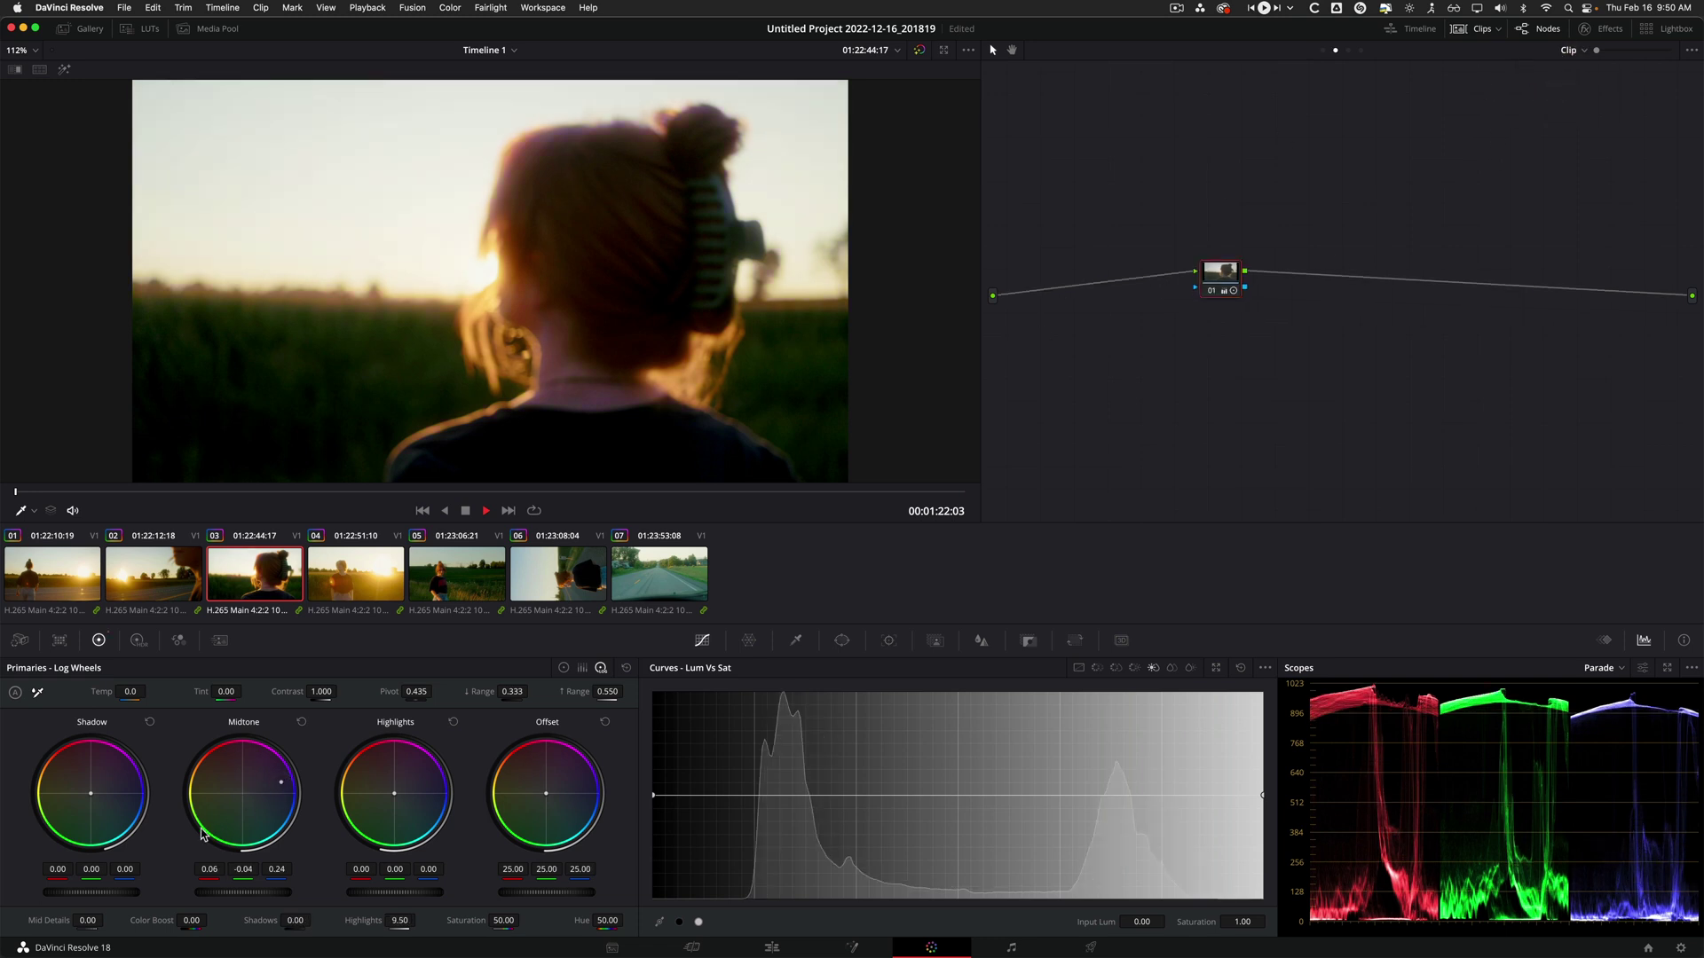
{"action": "left_click_drag", "start_coordinate": [214, 691], "coordinate": [233, 692]}
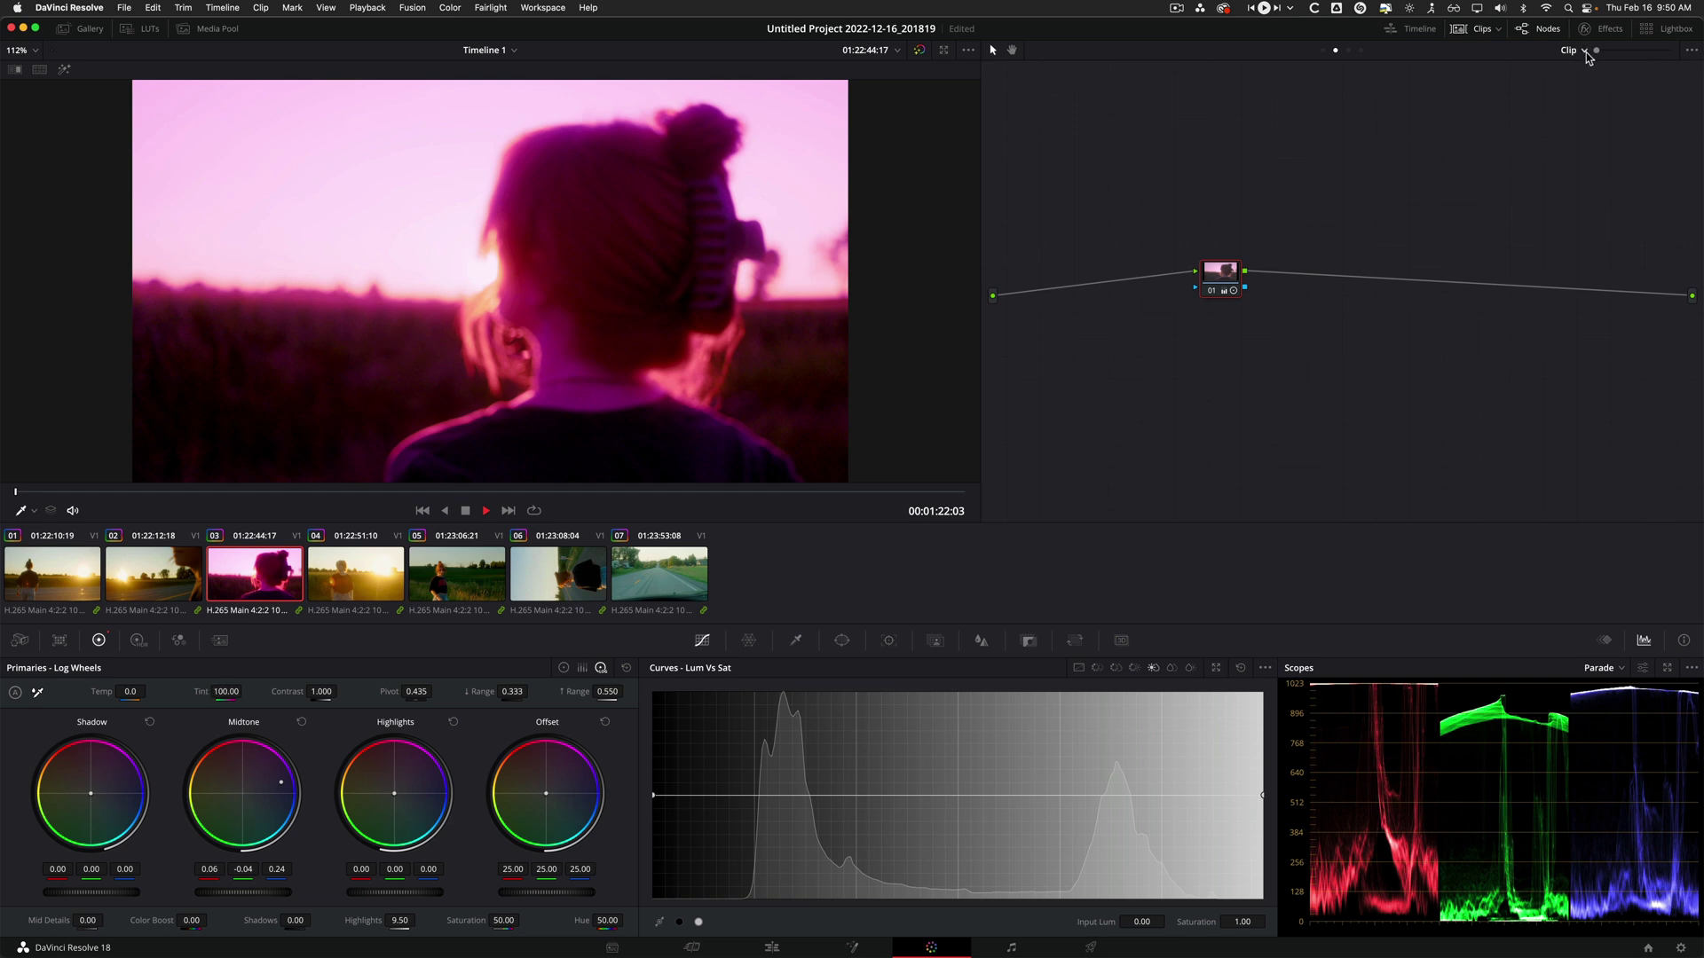
Reset the grade of clip 03's node at Clip level
{"action": "right_click", "coordinate": [1226, 276]}
{"action": "left_click", "coordinate": [1239, 281]}
Push the whole group's Tint toward magenta at Group Pre-Clip level, and fine-tune clip 03's Offset color balance at Clip level
{"action": "left_click", "coordinate": [1584, 55]}
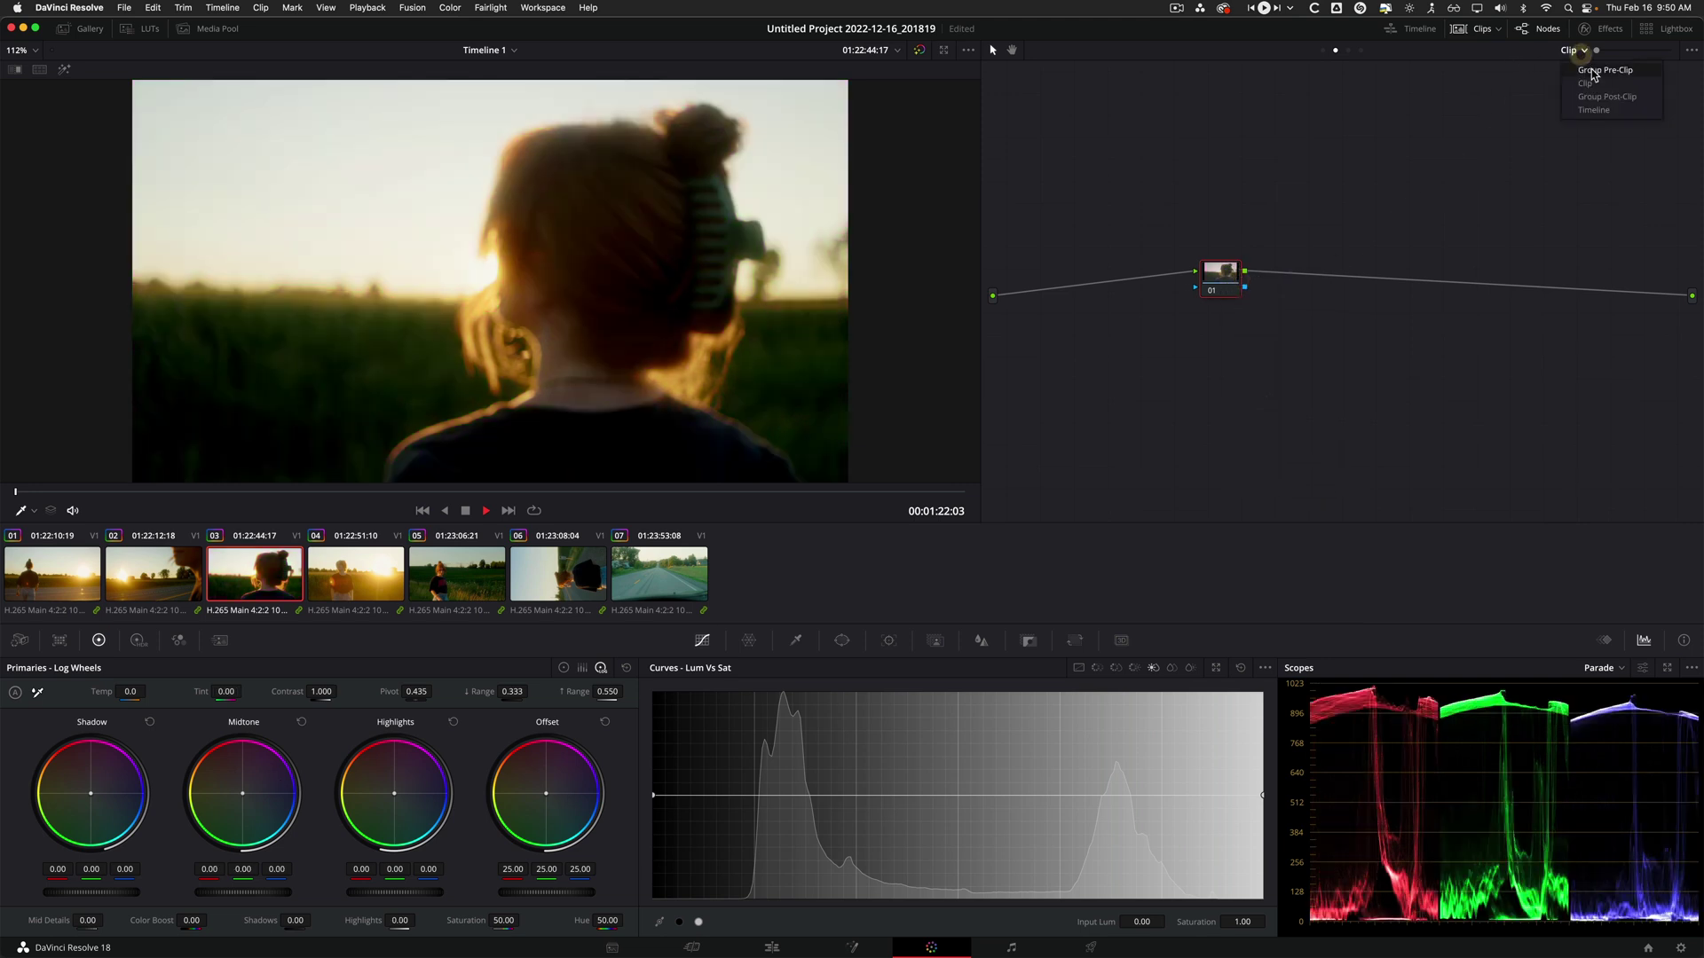
{"action": "left_click", "coordinate": [1602, 74]}
{"action": "left_click_drag", "start_coordinate": [218, 696], "coordinate": [329, 696]}
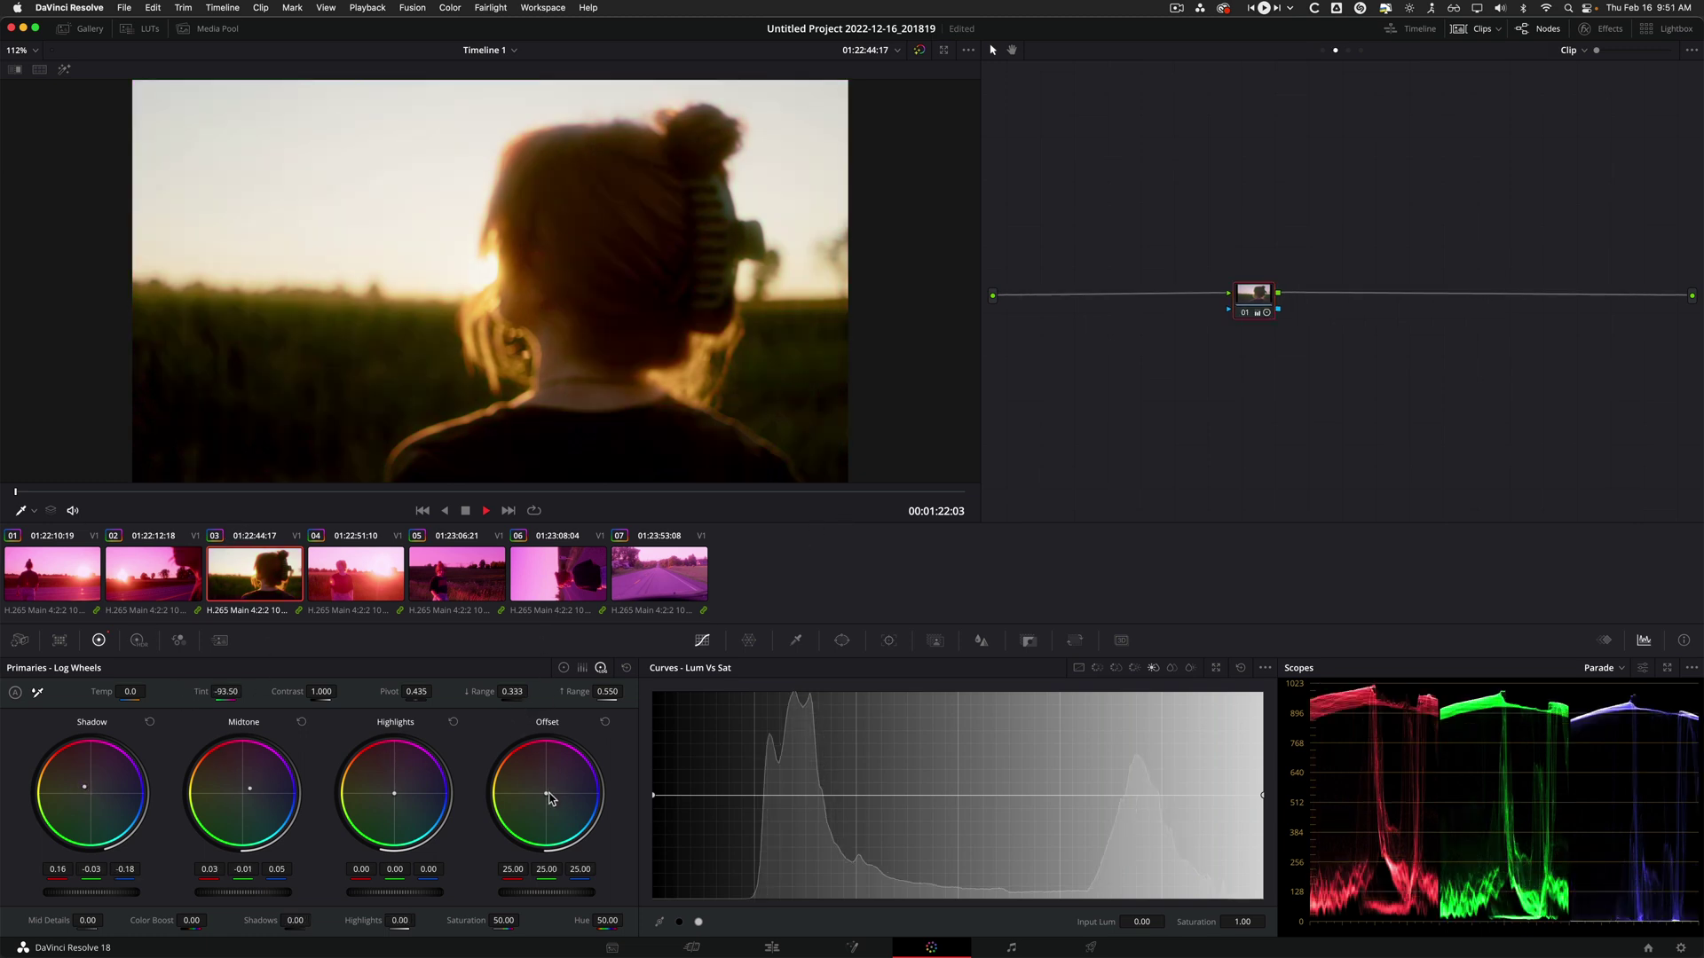
{"action": "left_click_drag", "start_coordinate": [546, 794], "coordinate": [553, 796]}
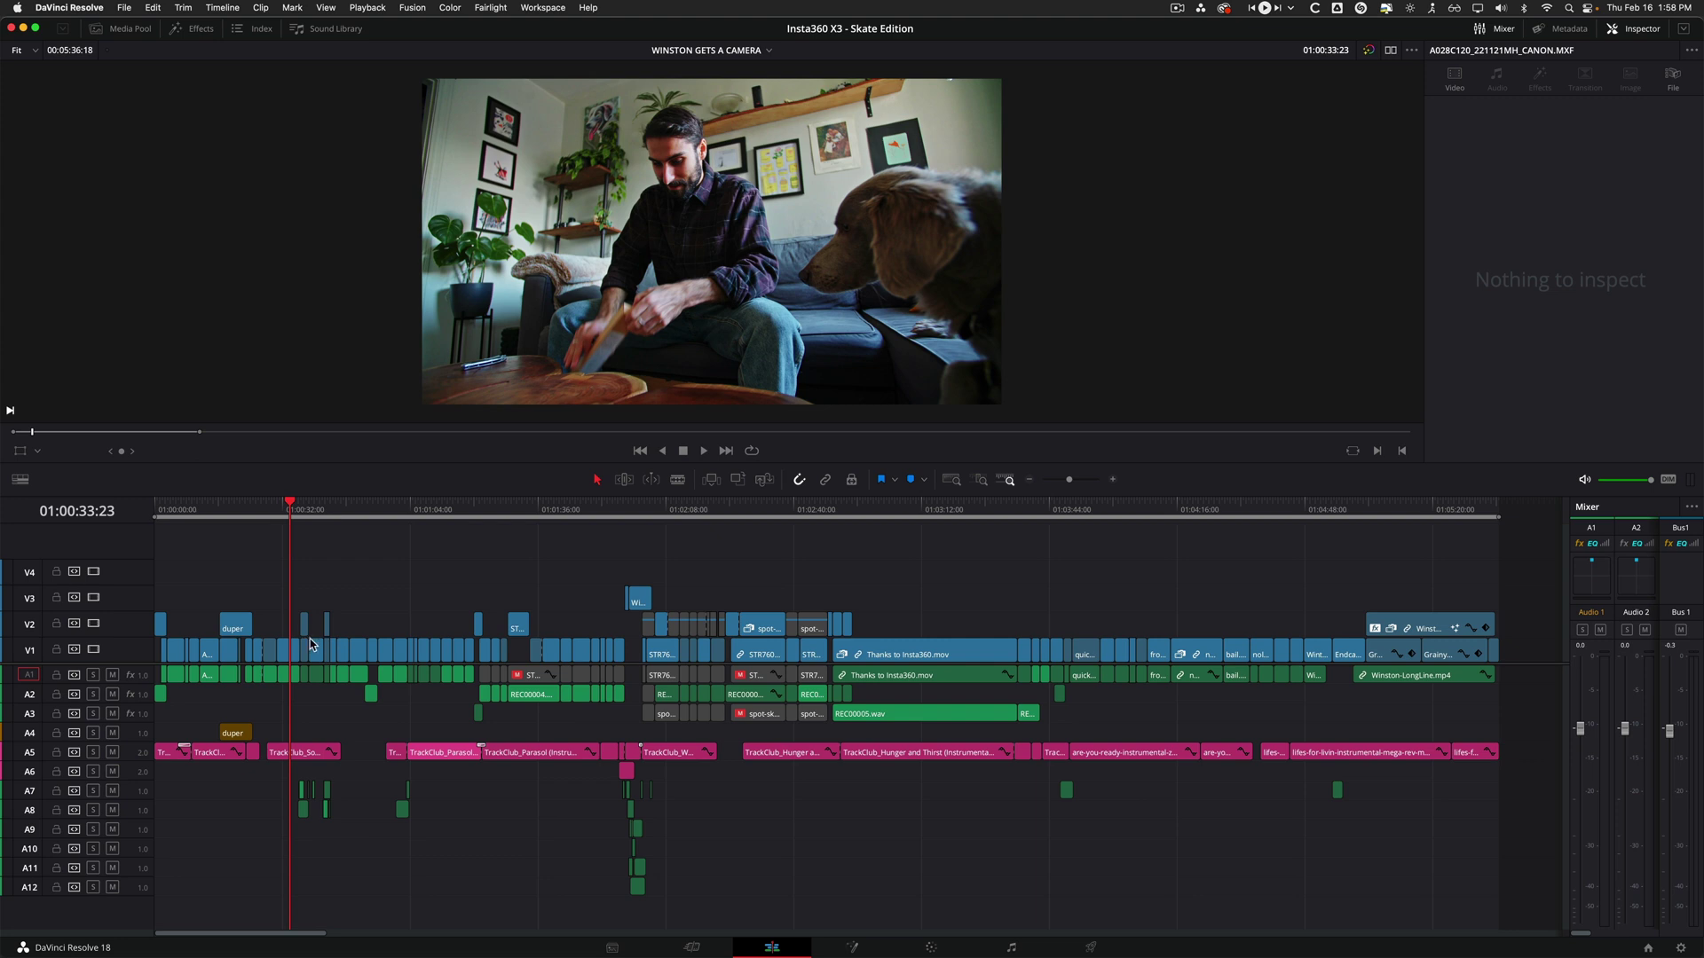
Add an Adjustment Clip on V3 of the WINSTON GETS A CAMERA timeline, spanning from the end of the duper clip to about 01:00:36
{"action": "key", "text": "equal"}
{"action": "key", "text": "equal"}
{"action": "key", "text": "equal"}
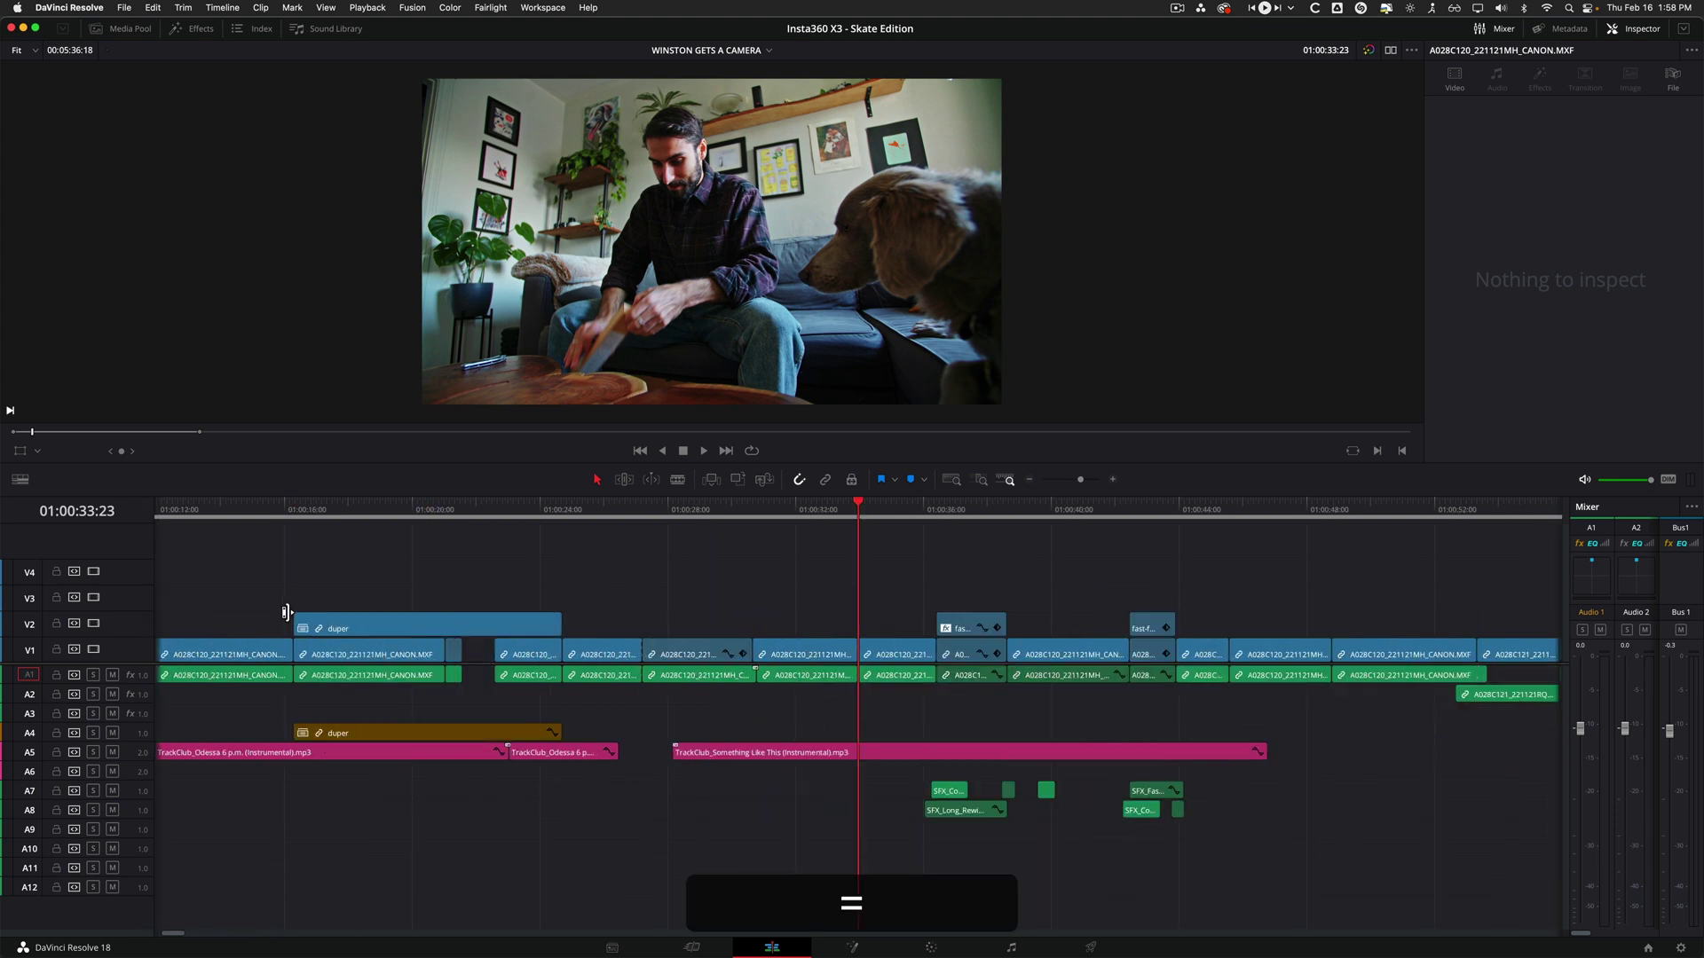
{"action": "key", "text": "minus"}
{"action": "left_click", "coordinate": [208, 33]}
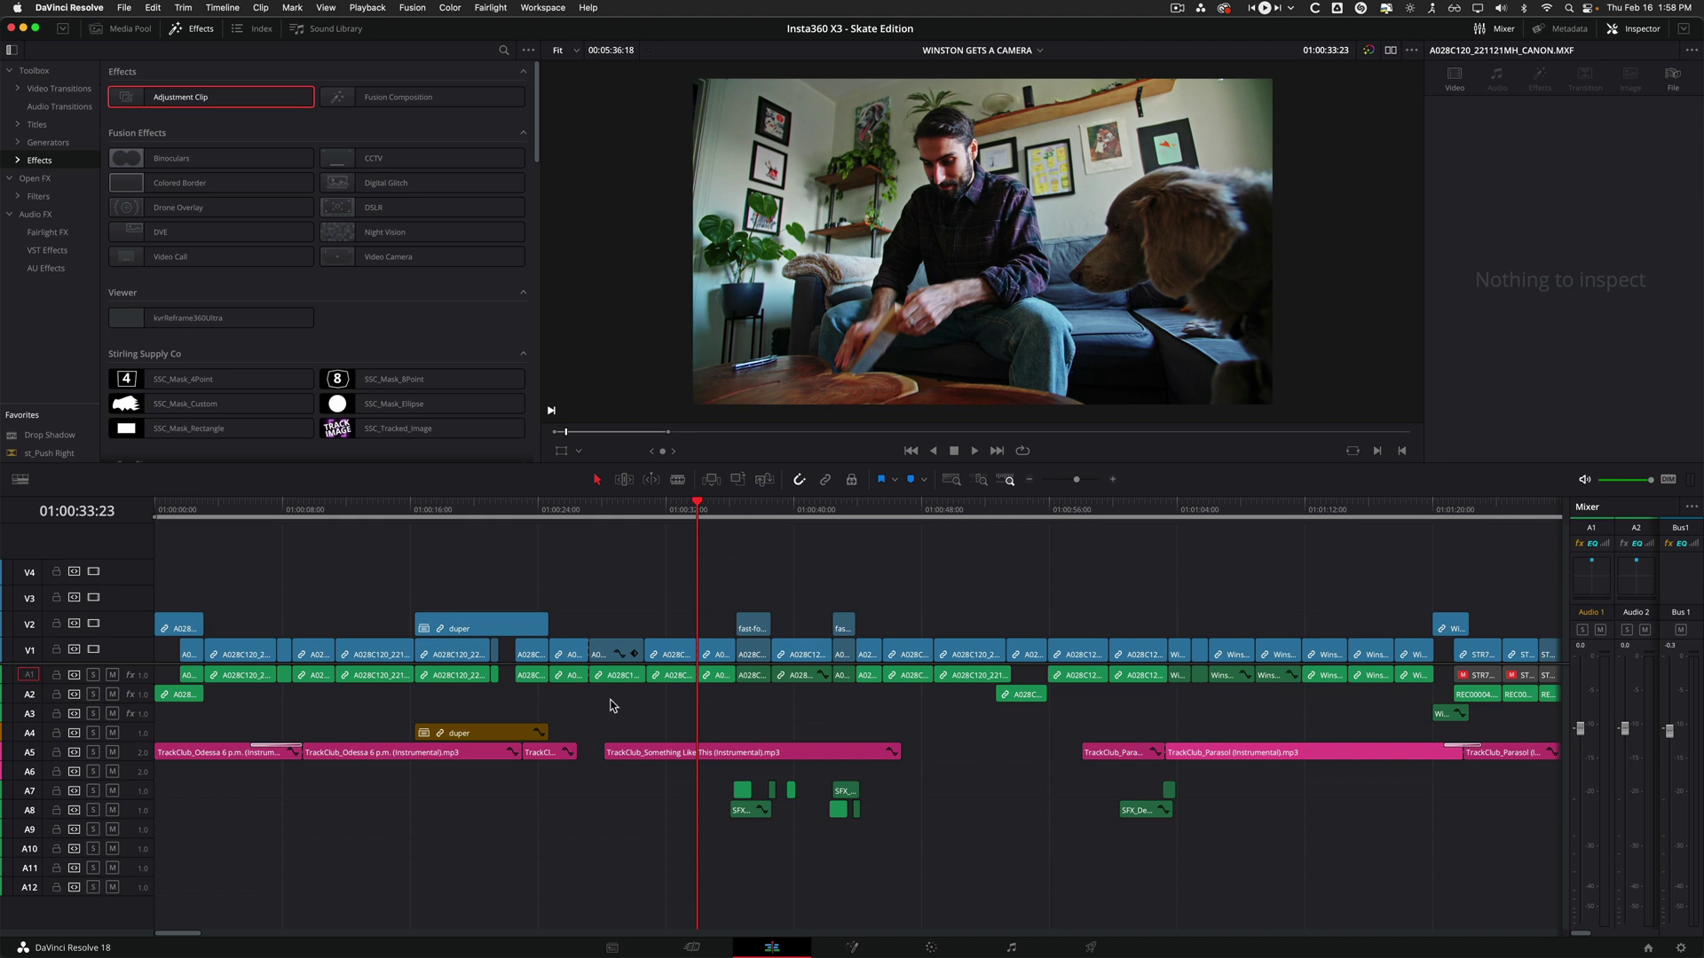
{"action": "left_click", "coordinate": [191, 29]}
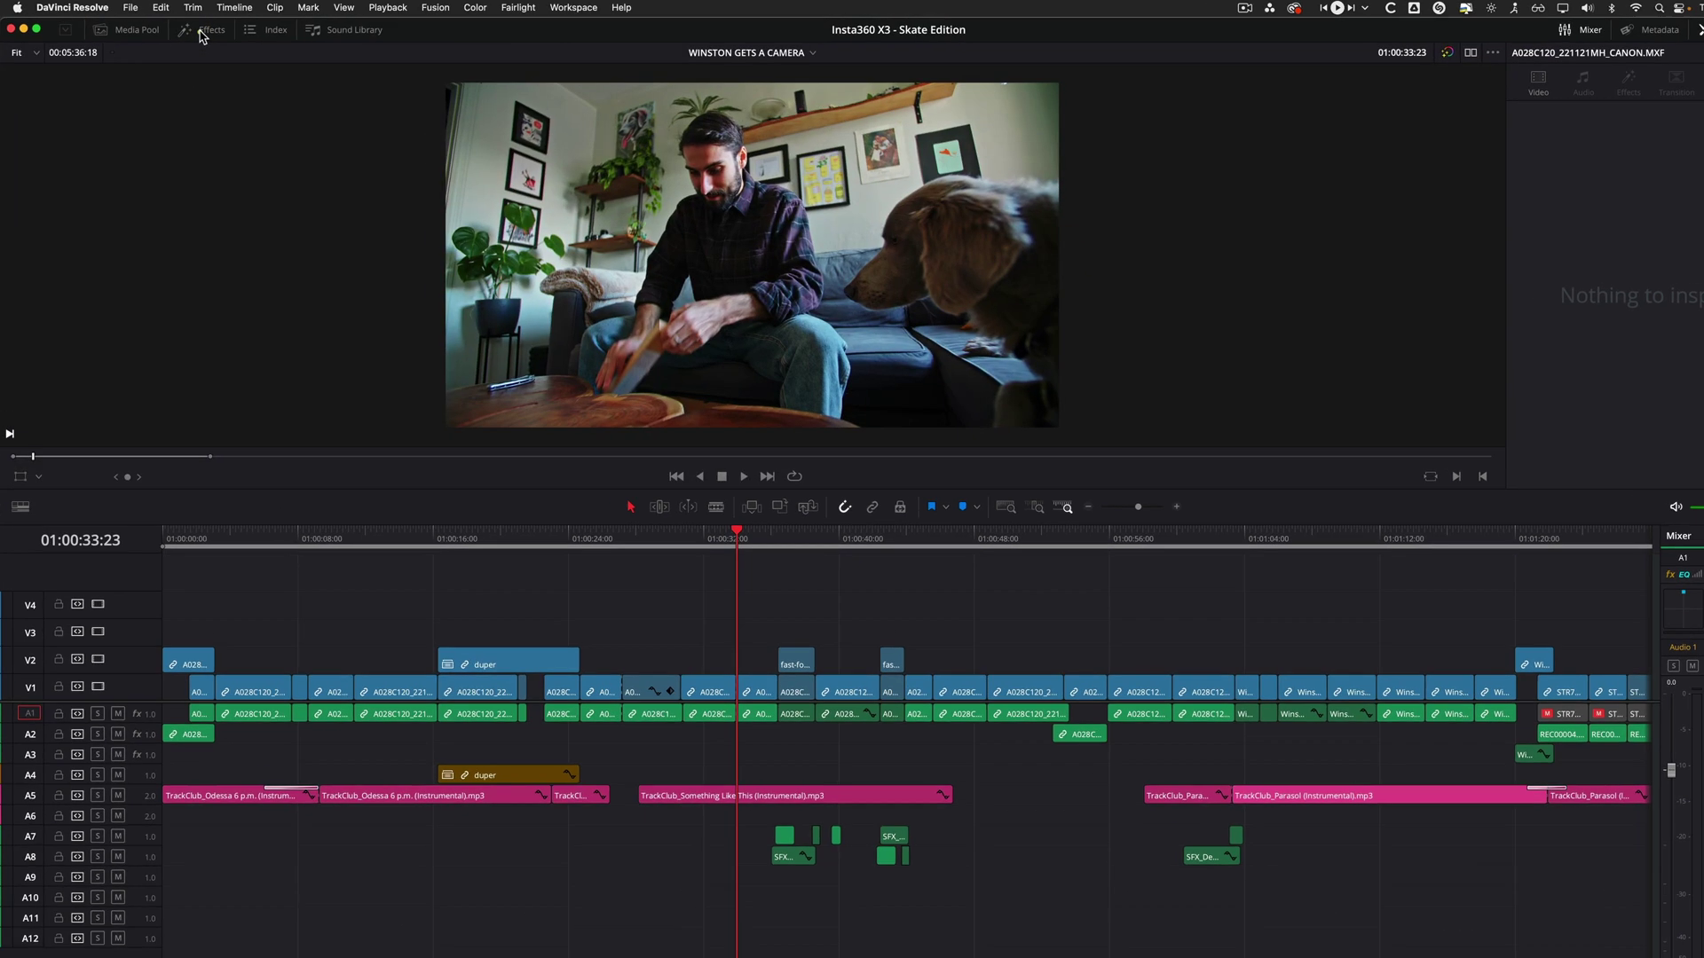
{"action": "left_click", "coordinate": [195, 30]}
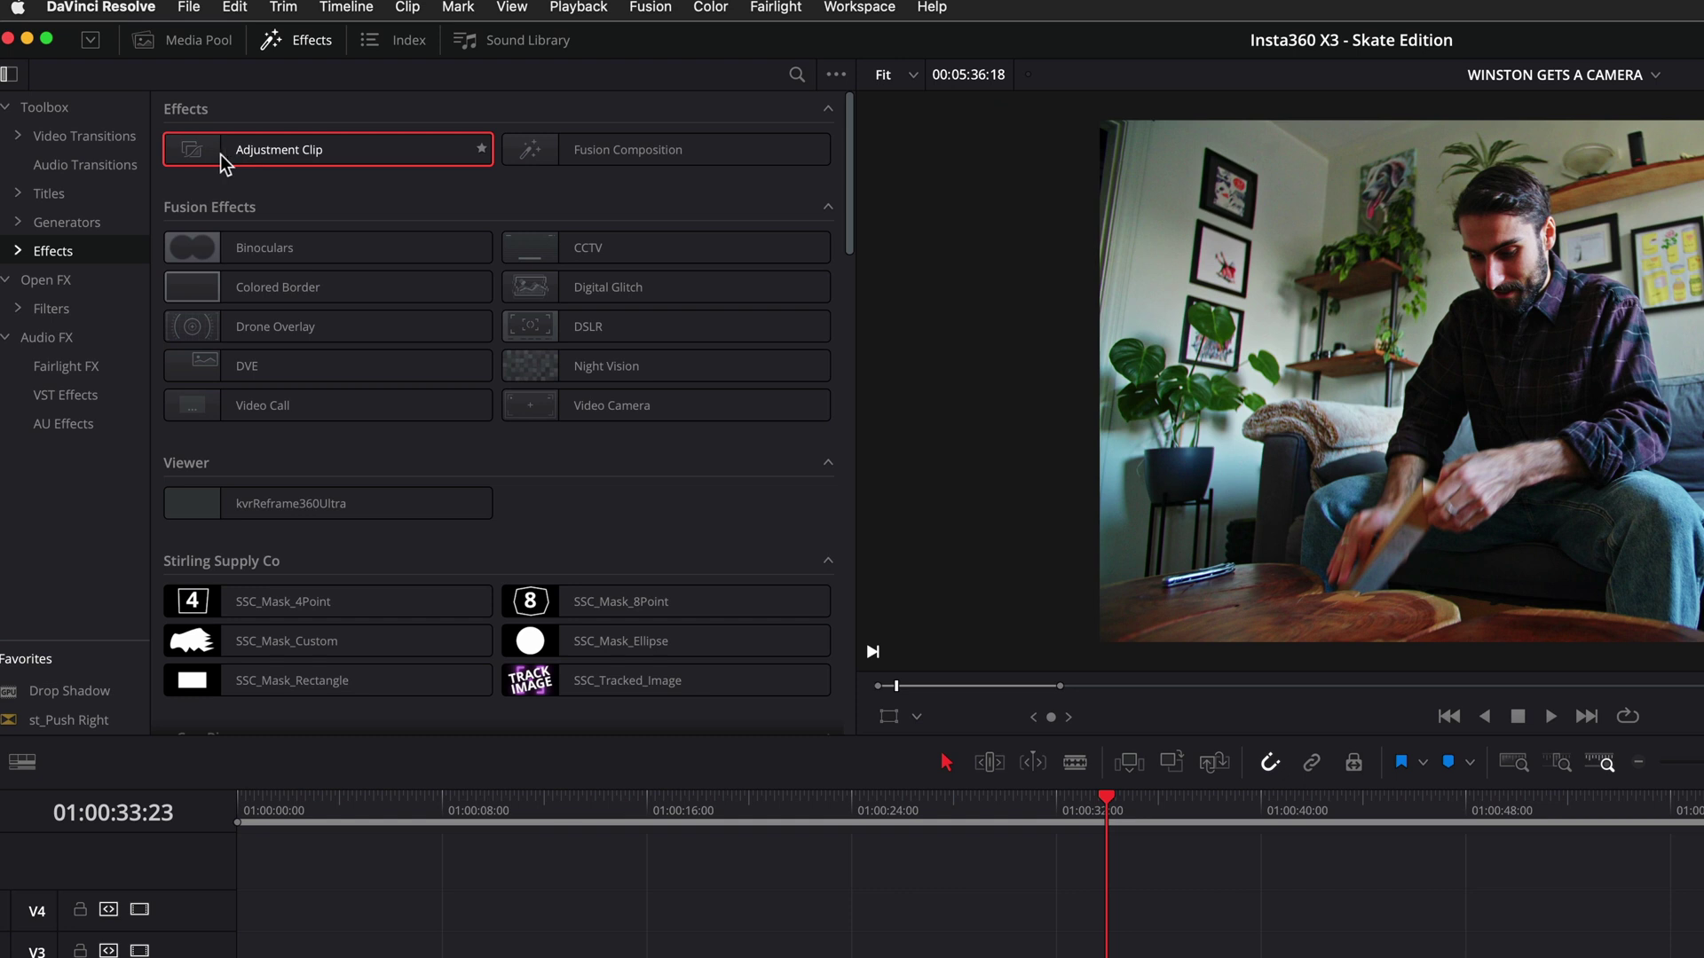
{"action": "left_click_drag", "start_coordinate": [209, 154], "coordinate": [876, 957]}
{"action": "left_click_drag", "start_coordinate": [676, 678], "coordinate": [682, 644]}
{"action": "left_click_drag", "start_coordinate": [790, 635], "coordinate": [946, 613]}
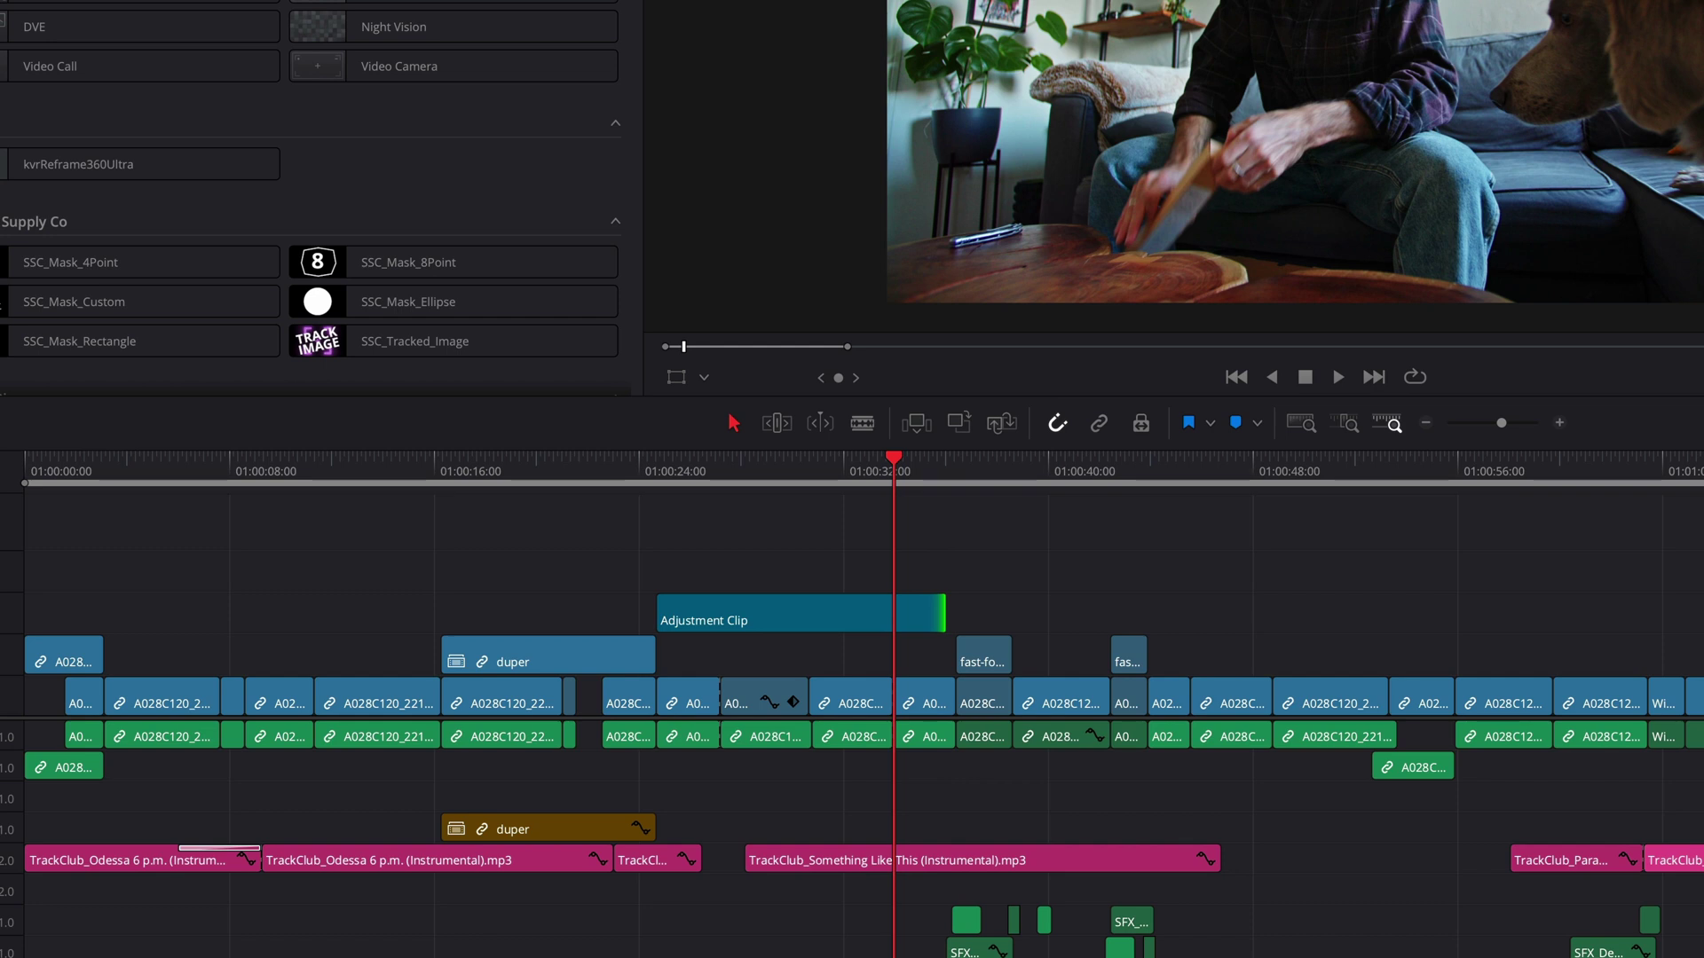
Select the adjustment clip and compare timeline frames beneath it with frames outside its range
{"action": "left_click", "coordinate": [780, 479]}
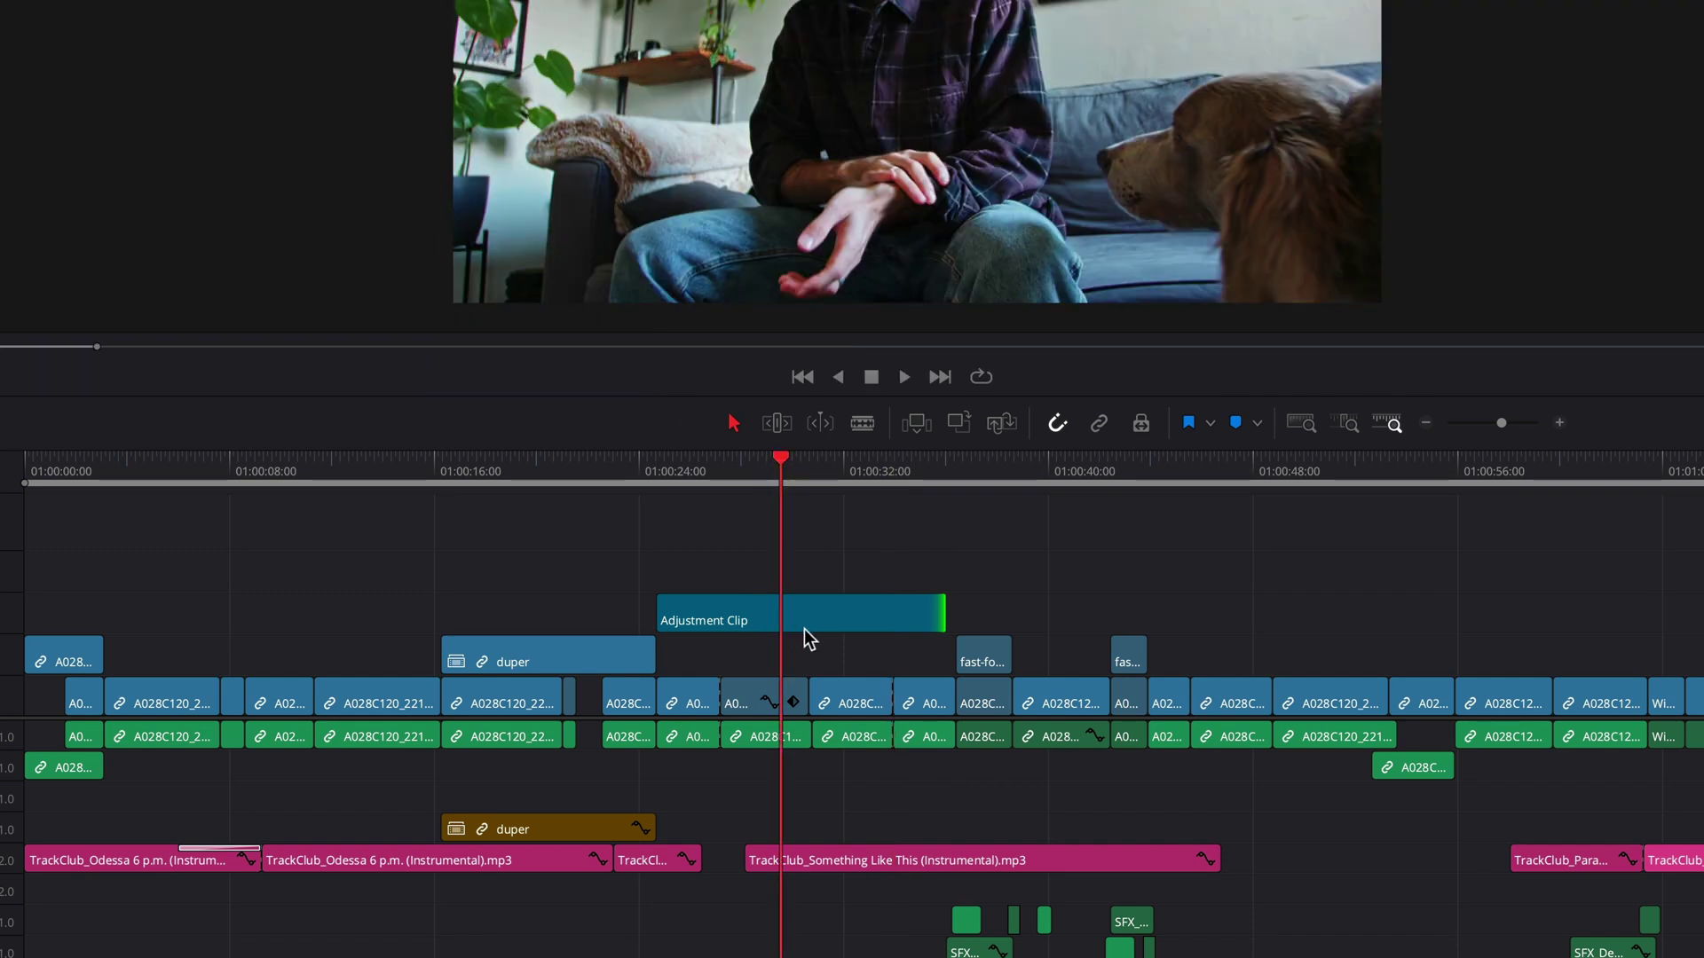
{"action": "left_click", "coordinate": [802, 617]}
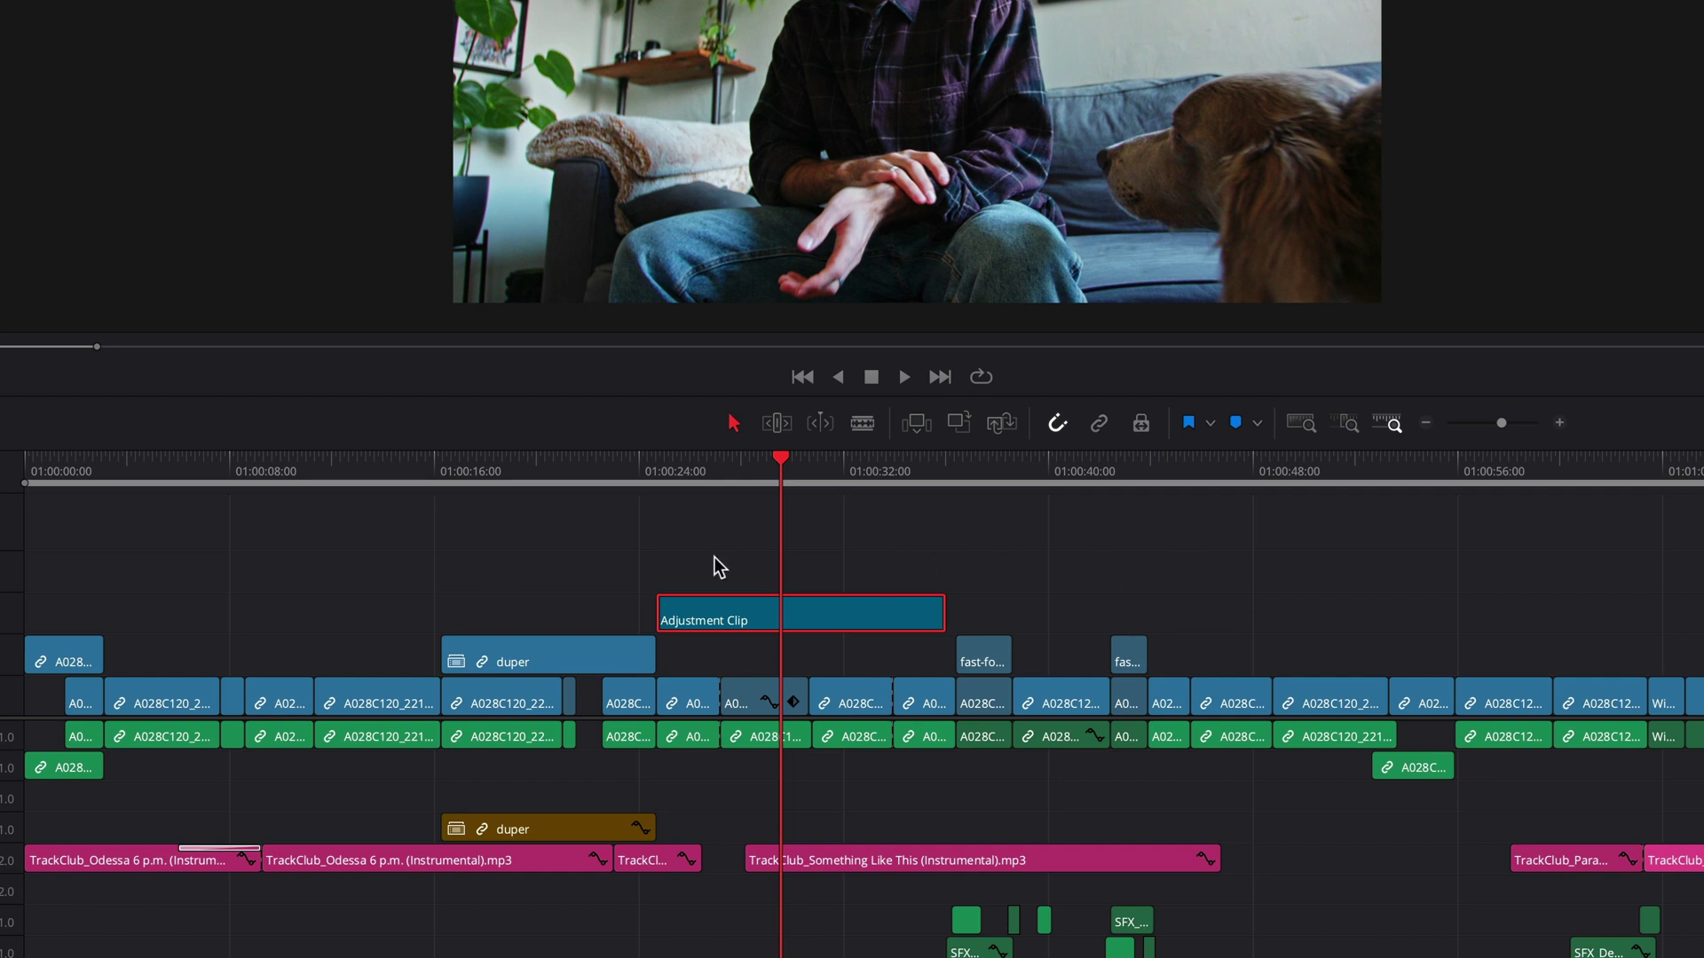
{"action": "left_click", "coordinate": [109, 484]}
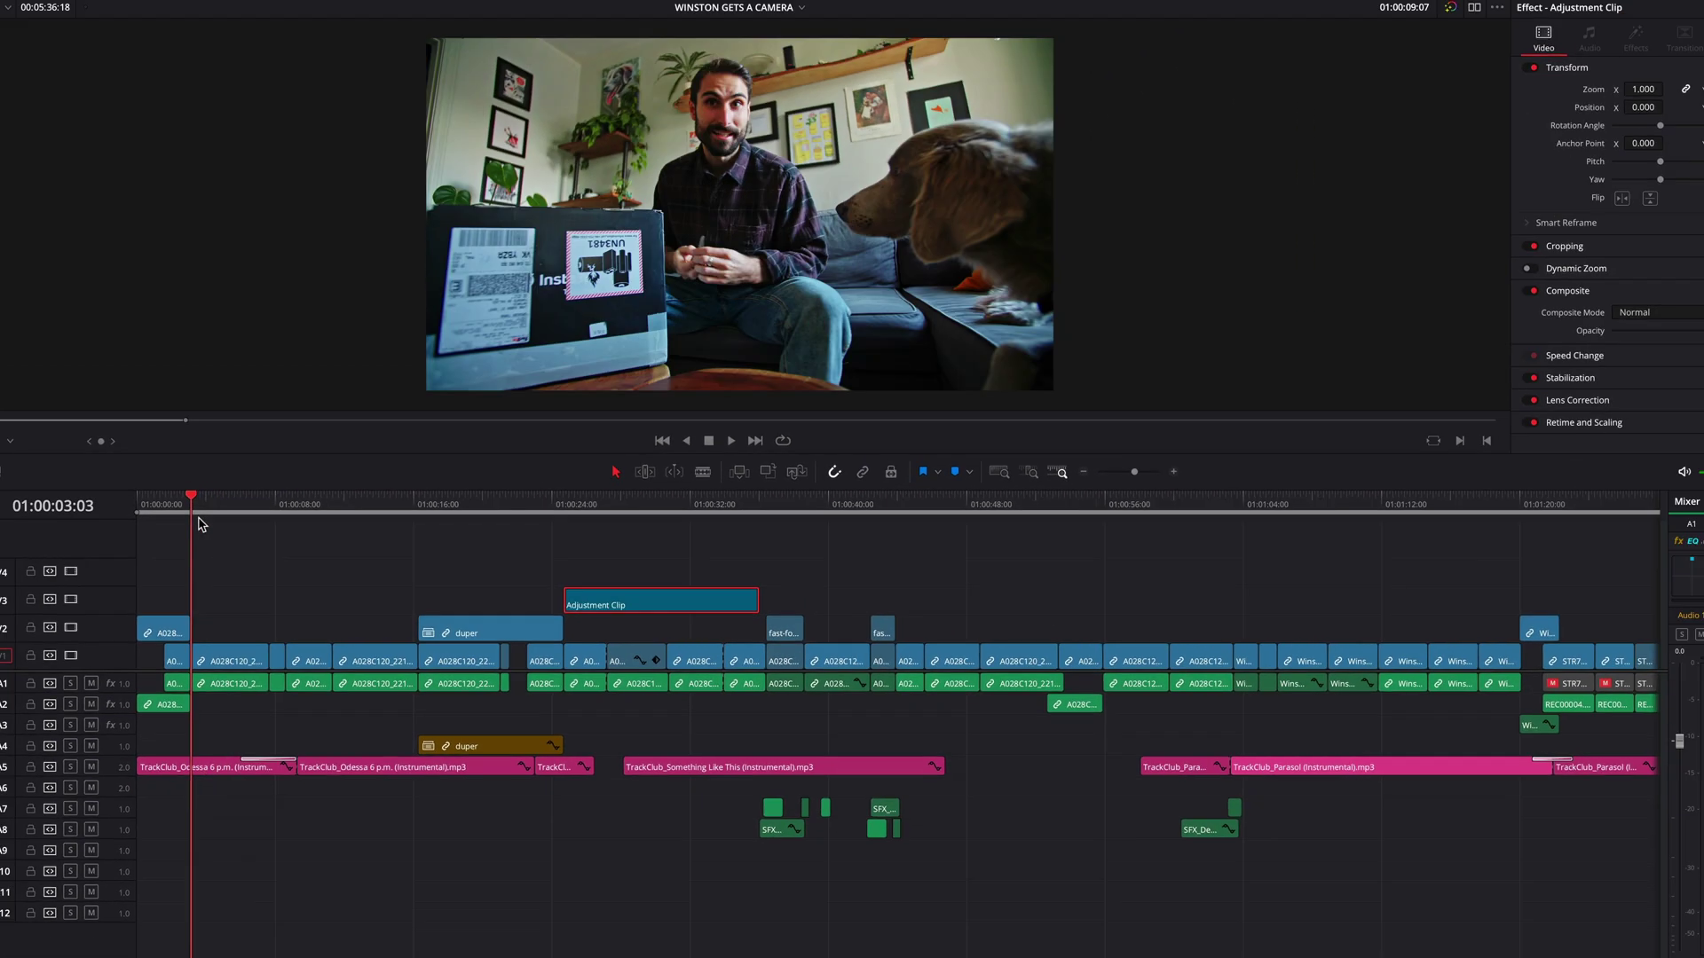
{"action": "left_click_drag", "start_coordinate": [207, 520], "coordinate": [398, 511]}
{"action": "left_click_drag", "start_coordinate": [551, 515], "coordinate": [779, 521]}
On the Color page, copy the grade of clip 11 onto the adjustment clip
{"action": "key", "text": "shift+6"}
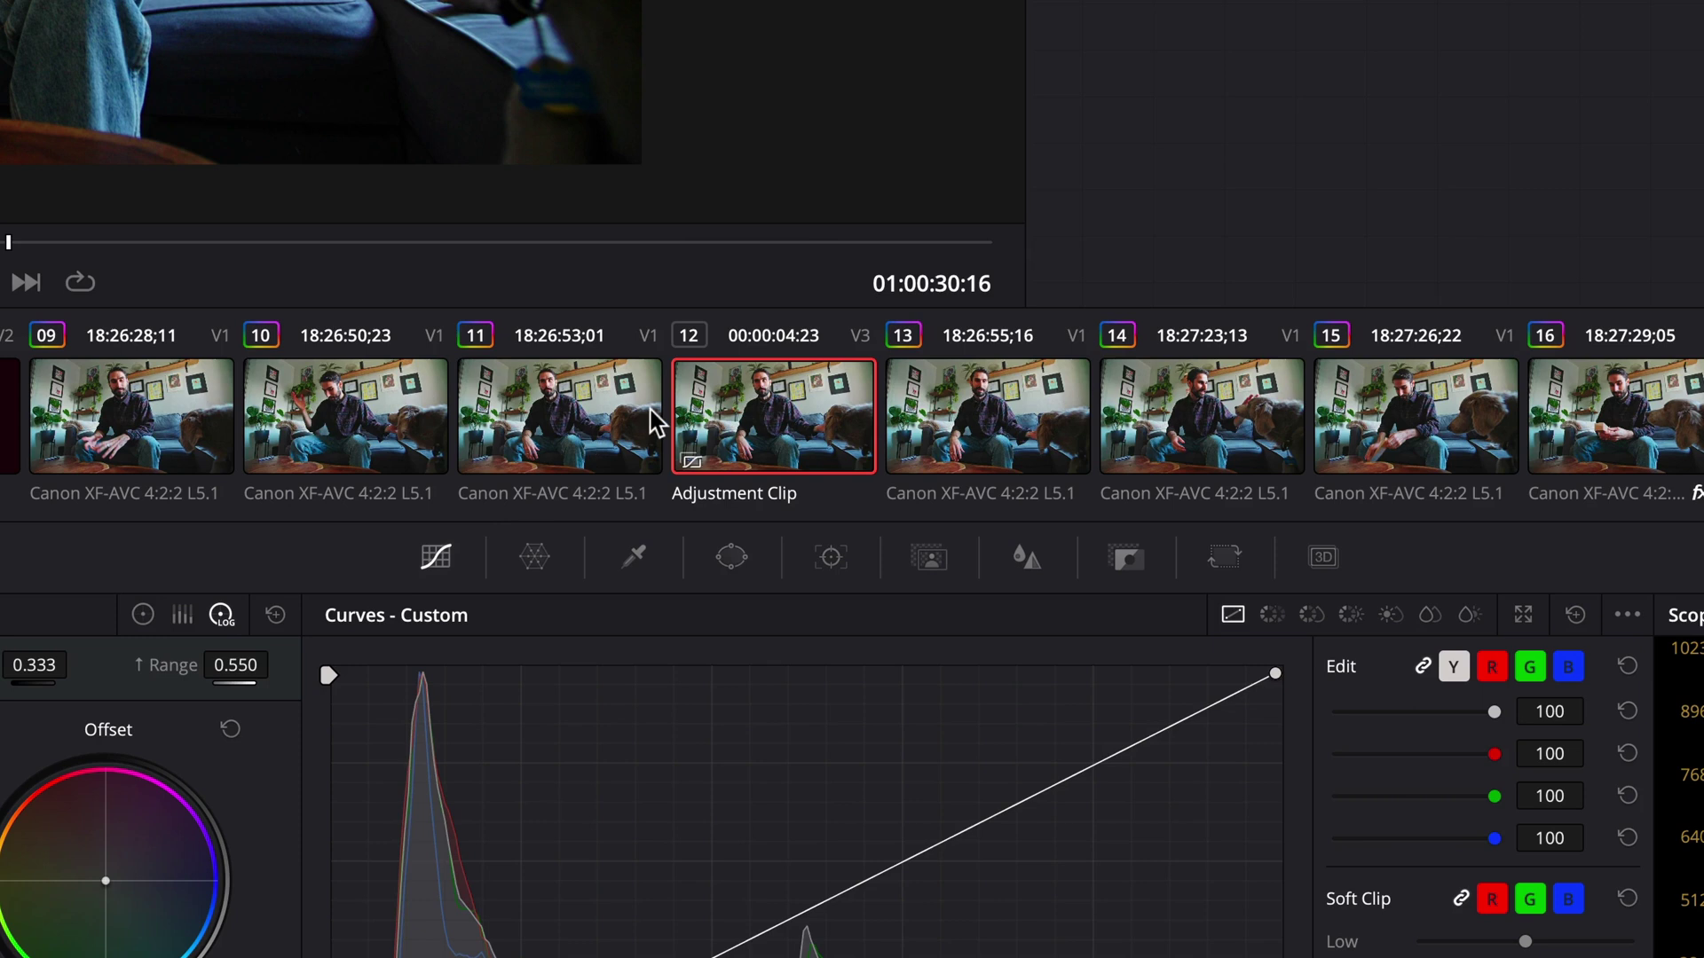
{"action": "middle_click", "coordinate": [562, 429]}
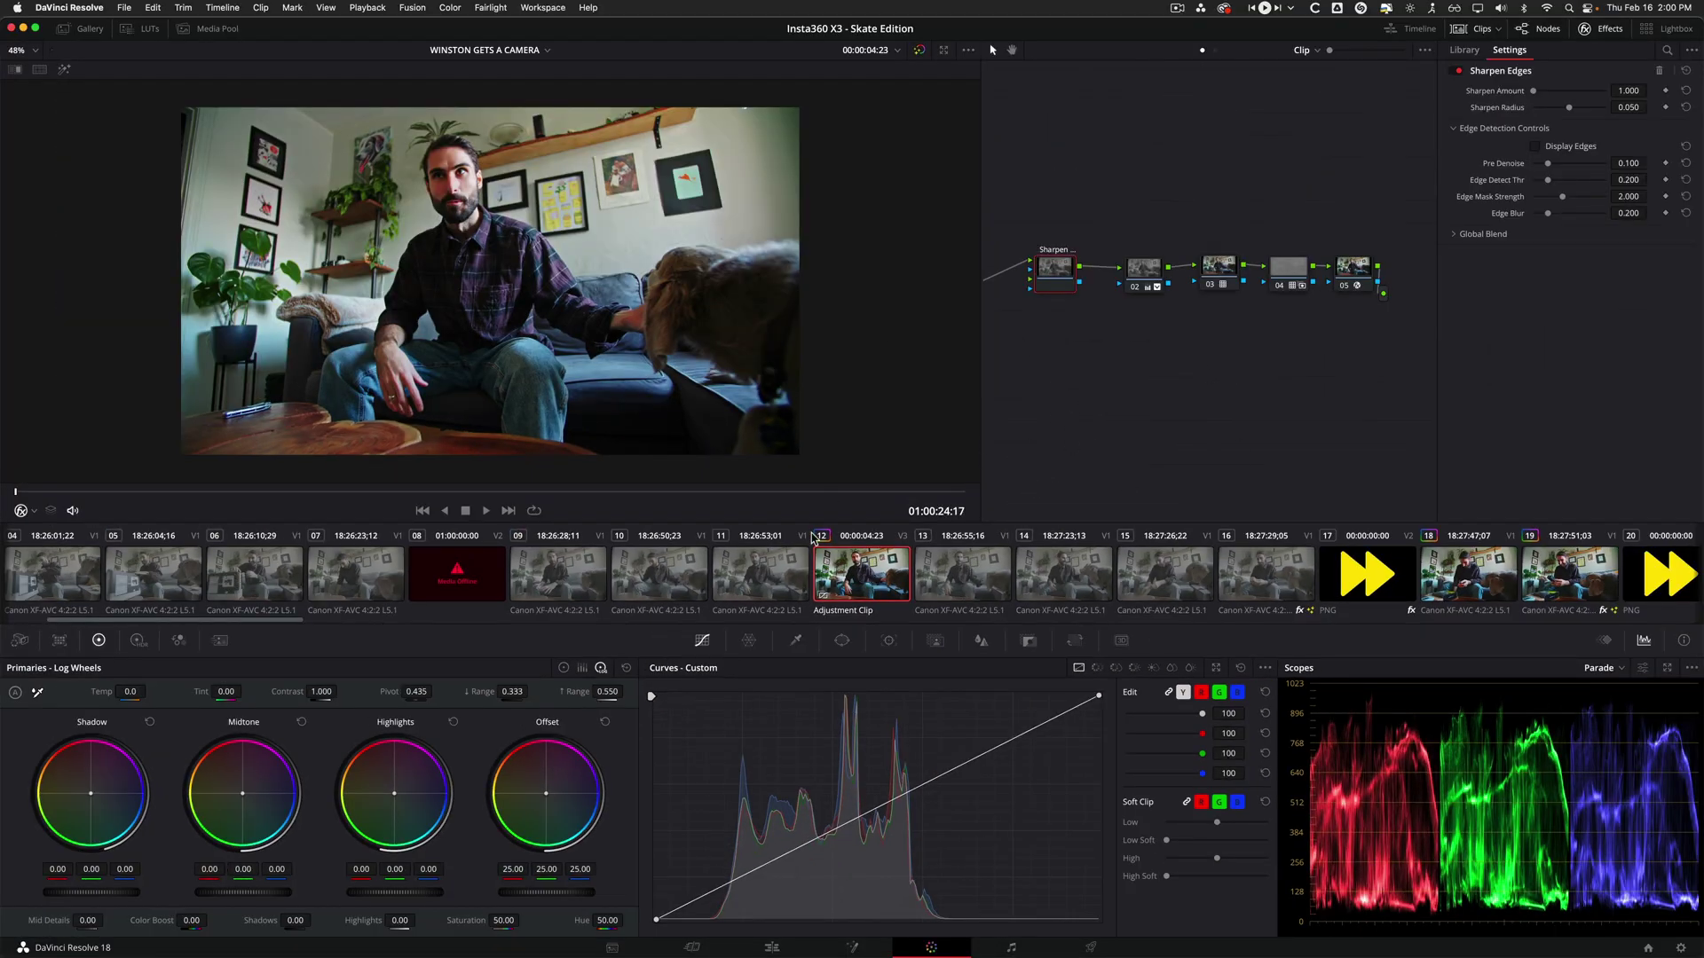
Return to the Edit page and extend the adjustment clip's start back to the beginning of the timeline
{"action": "left_click", "coordinate": [771, 948]}
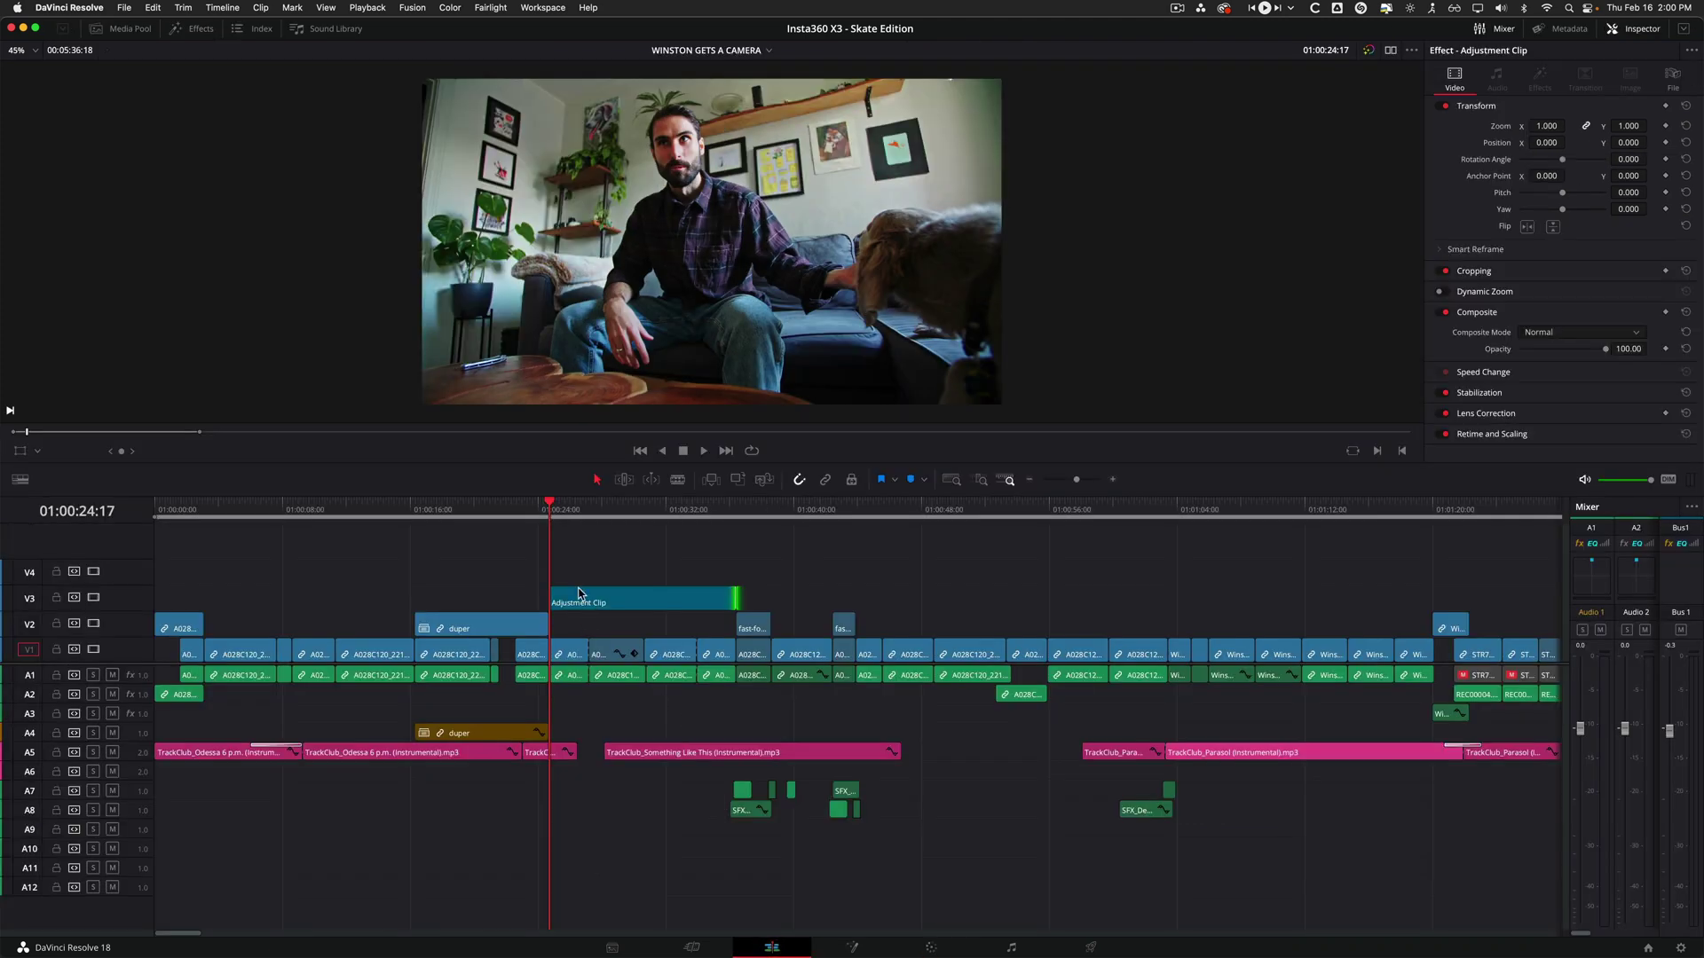
{"action": "left_click_drag", "start_coordinate": [539, 531], "coordinate": [338, 521]}
{"action": "left_click_drag", "start_coordinate": [552, 599], "coordinate": [158, 598]}
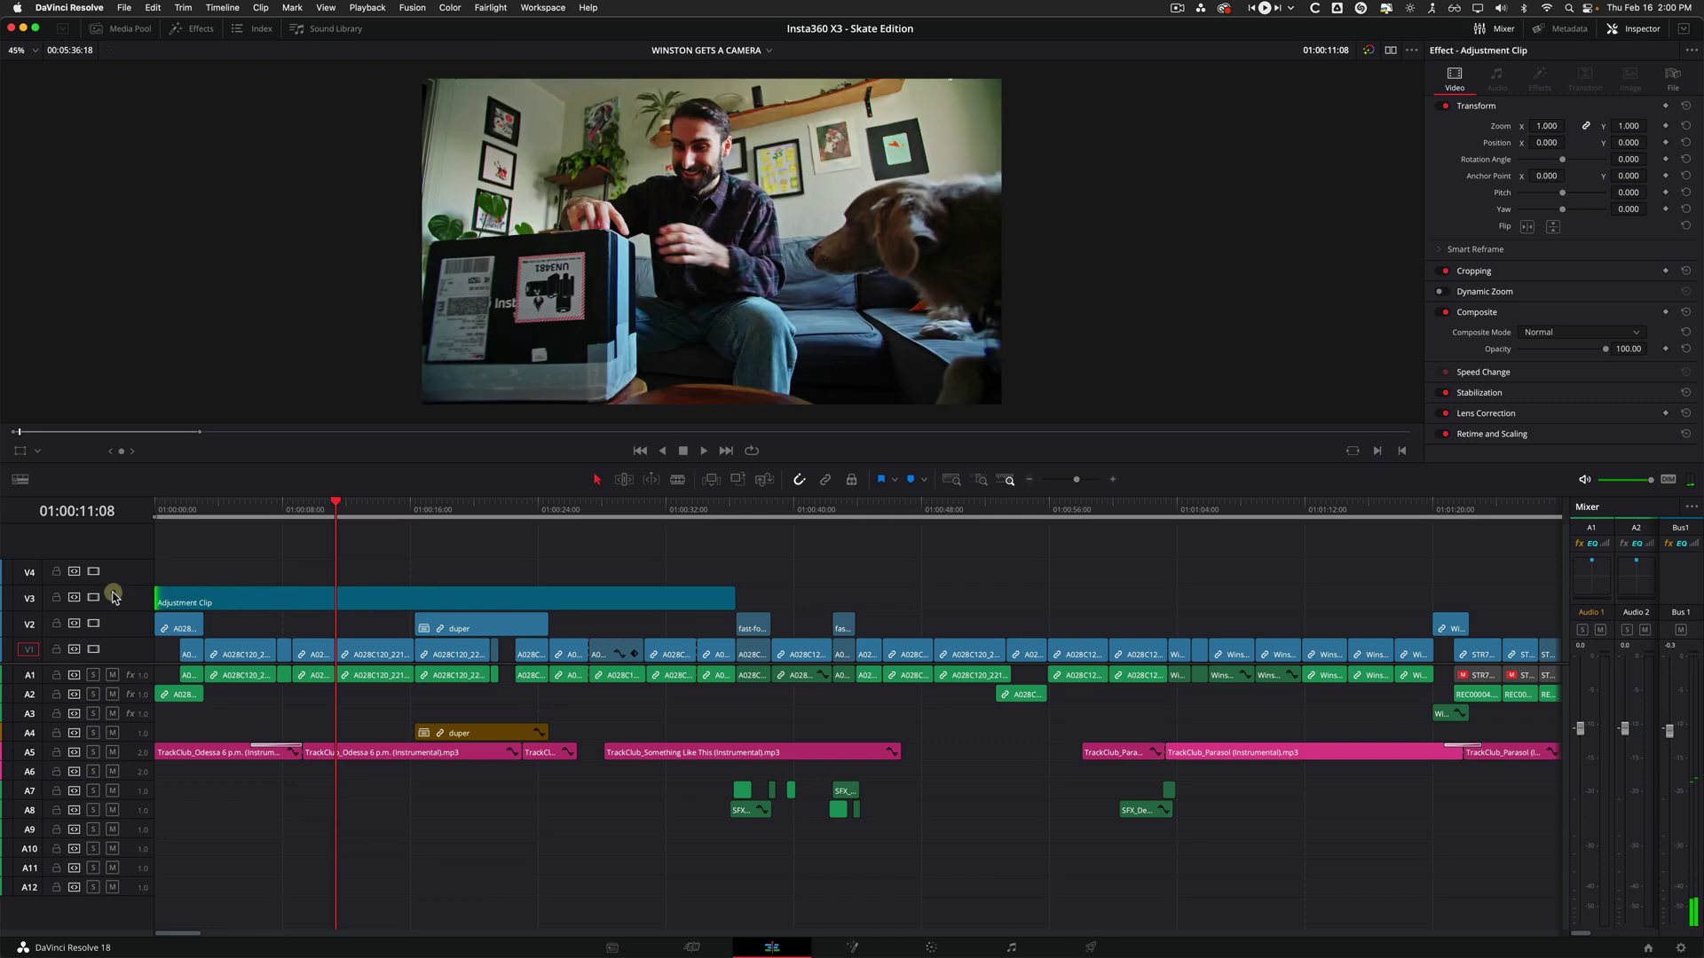
{"action": "left_click_drag", "start_coordinate": [342, 508], "coordinate": [388, 508]}
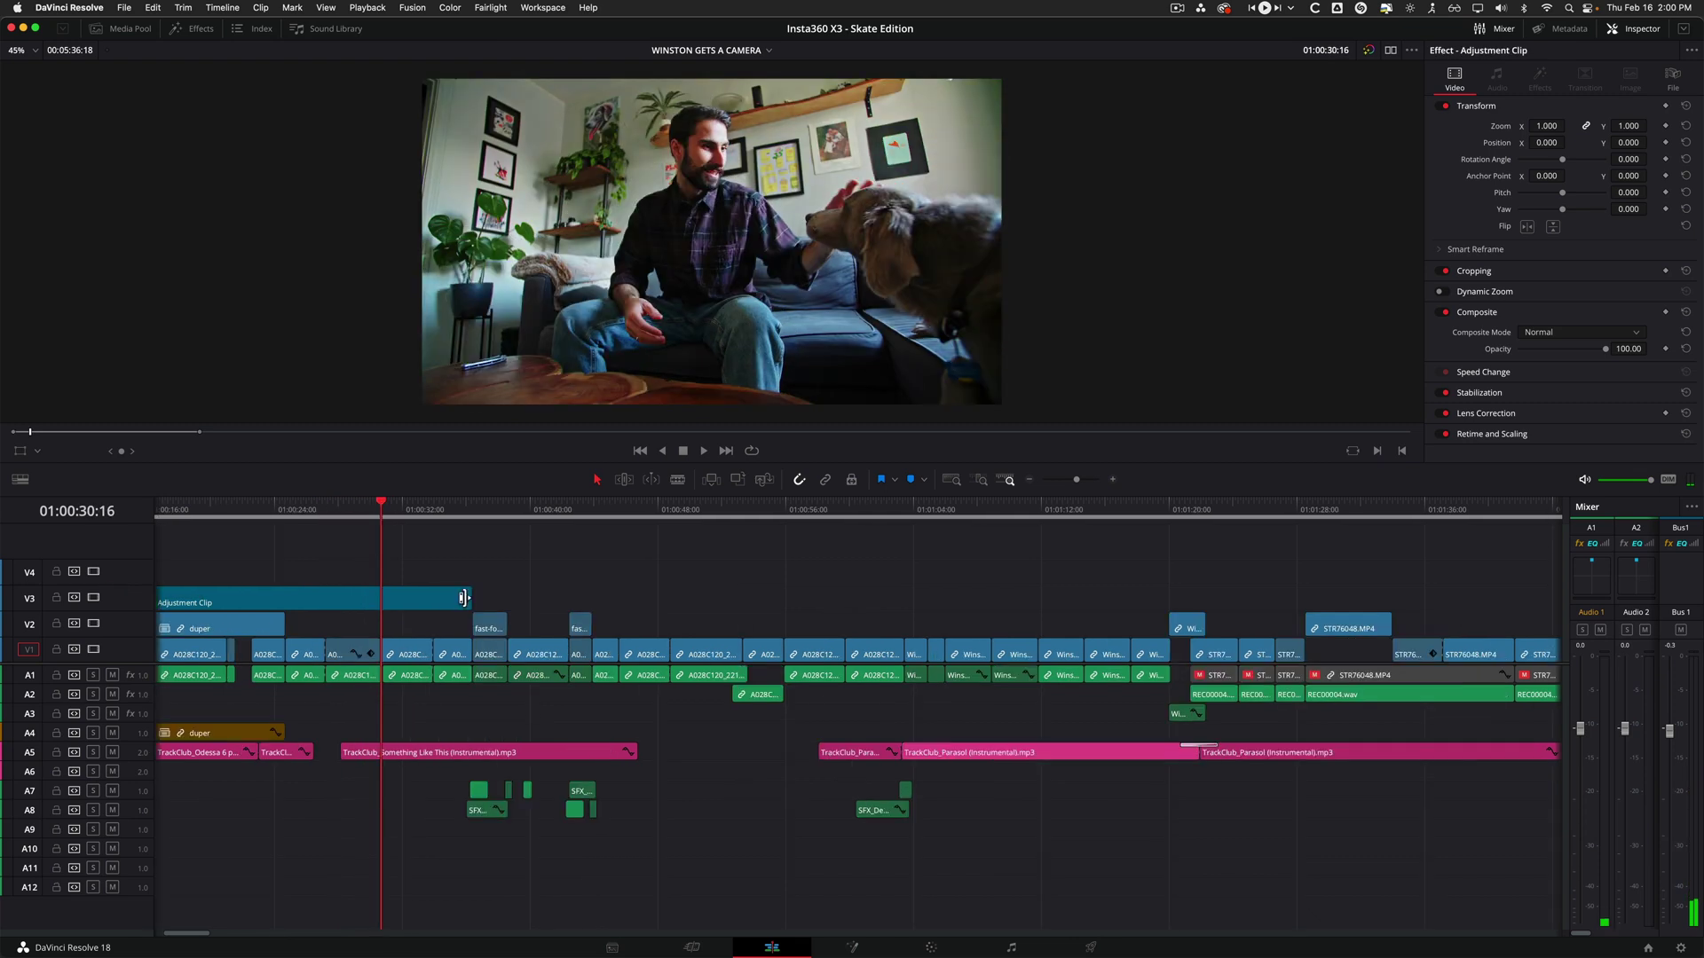
Undo the change to the adjustment clip's end and place copies of the clip end to end along V3 across the timeline
{"action": "left_click_drag", "start_coordinate": [468, 597], "coordinate": [502, 592]}
{"action": "key", "text": "super+z"}
{"action": "left_click_drag", "start_coordinate": [627, 509], "coordinate": [846, 509]}
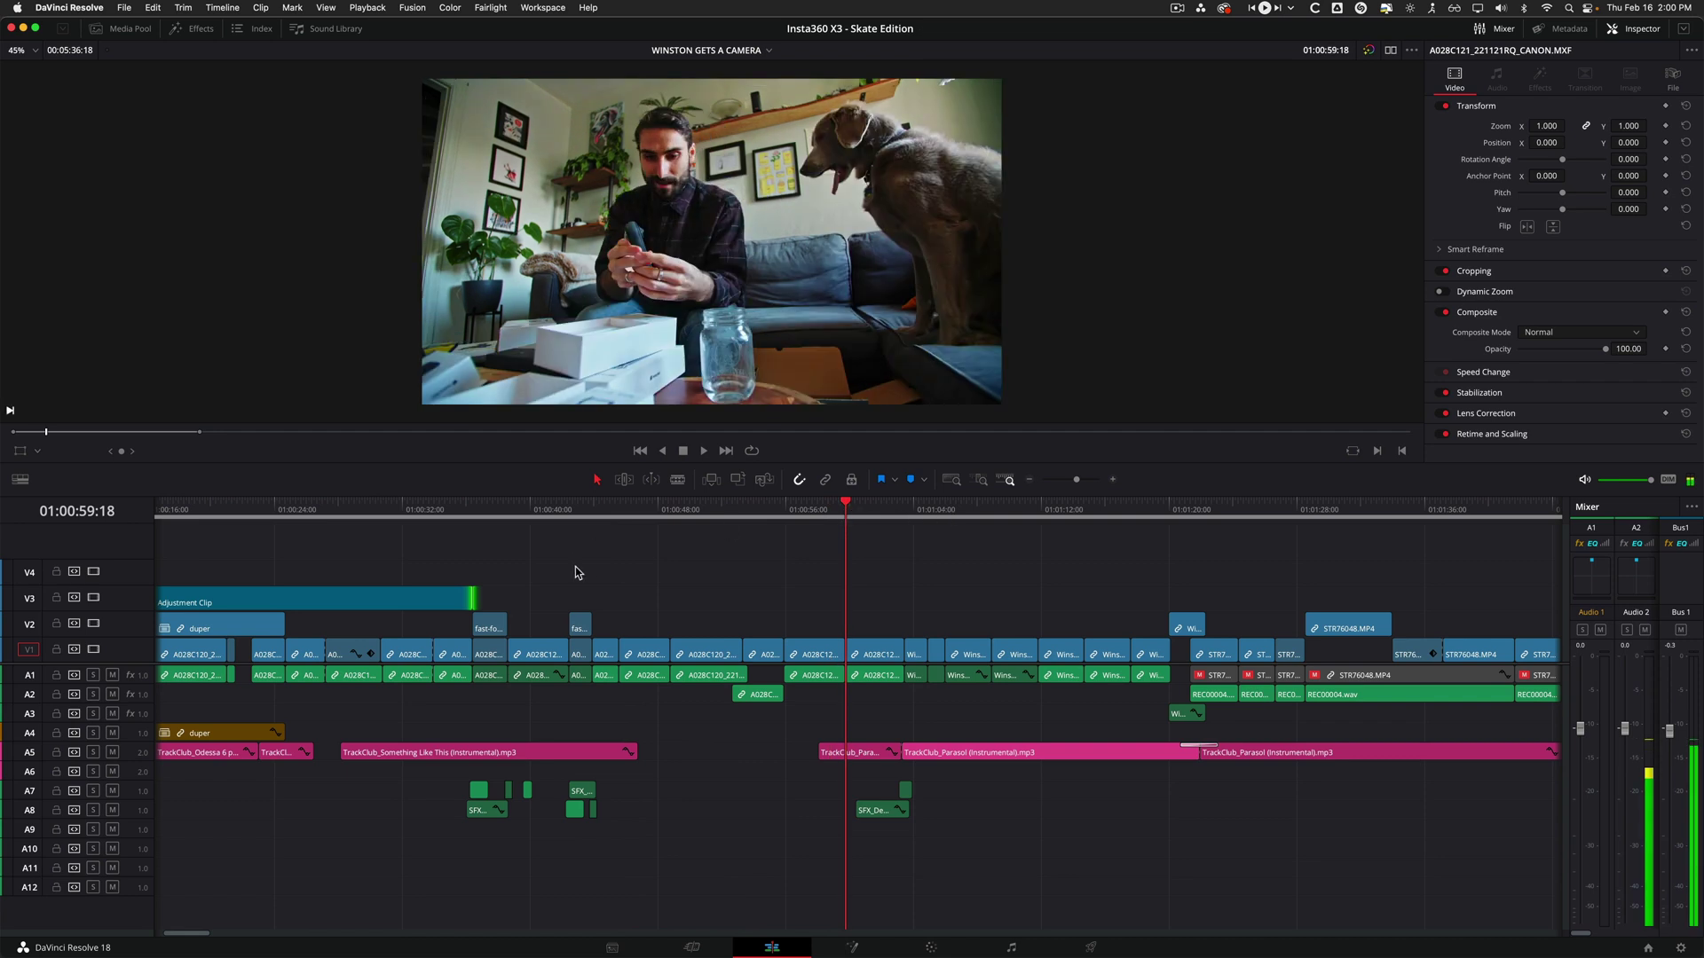
{"action": "key", "text": "shift+z"}
{"action": "left_click_drag", "start_coordinate": [355, 604], "coordinate": [586, 557], "text": "alt"}
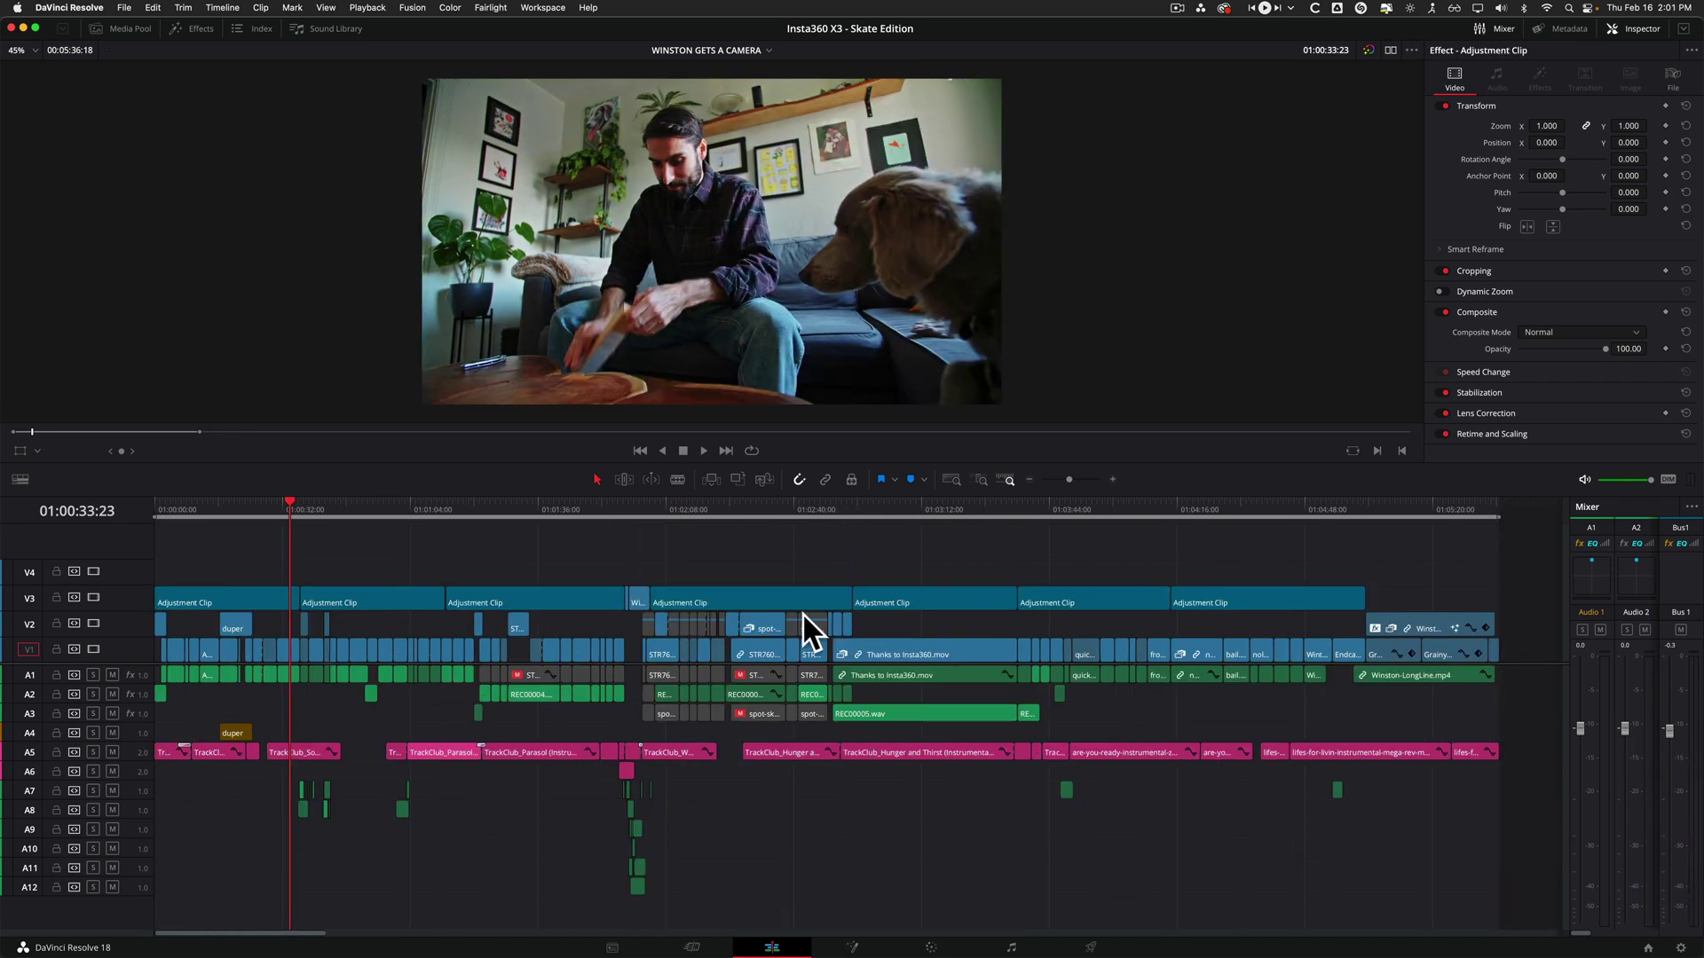
Show the adjustment clip on the Color page and examine the thumbnails of the clips around it
{"action": "left_click", "coordinate": [931, 947]}
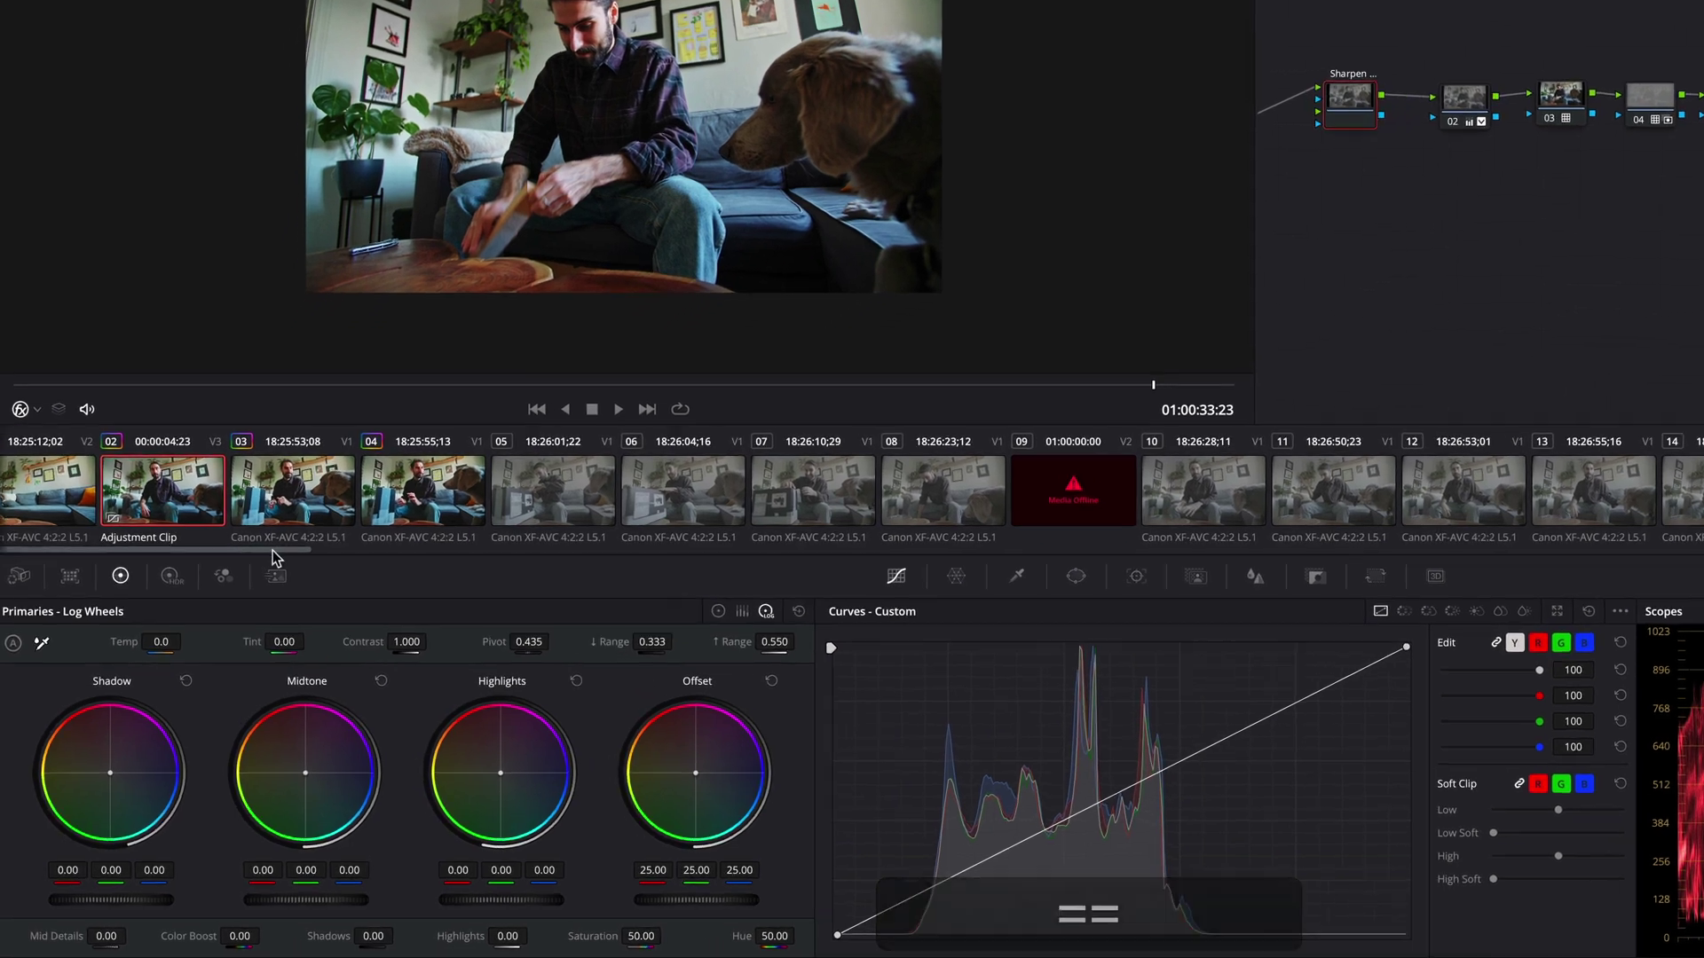
{"action": "left_click_drag", "start_coordinate": [273, 556], "coordinate": [348, 560]}
{"action": "left_click_drag", "start_coordinate": [398, 503], "coordinate": [346, 508]}
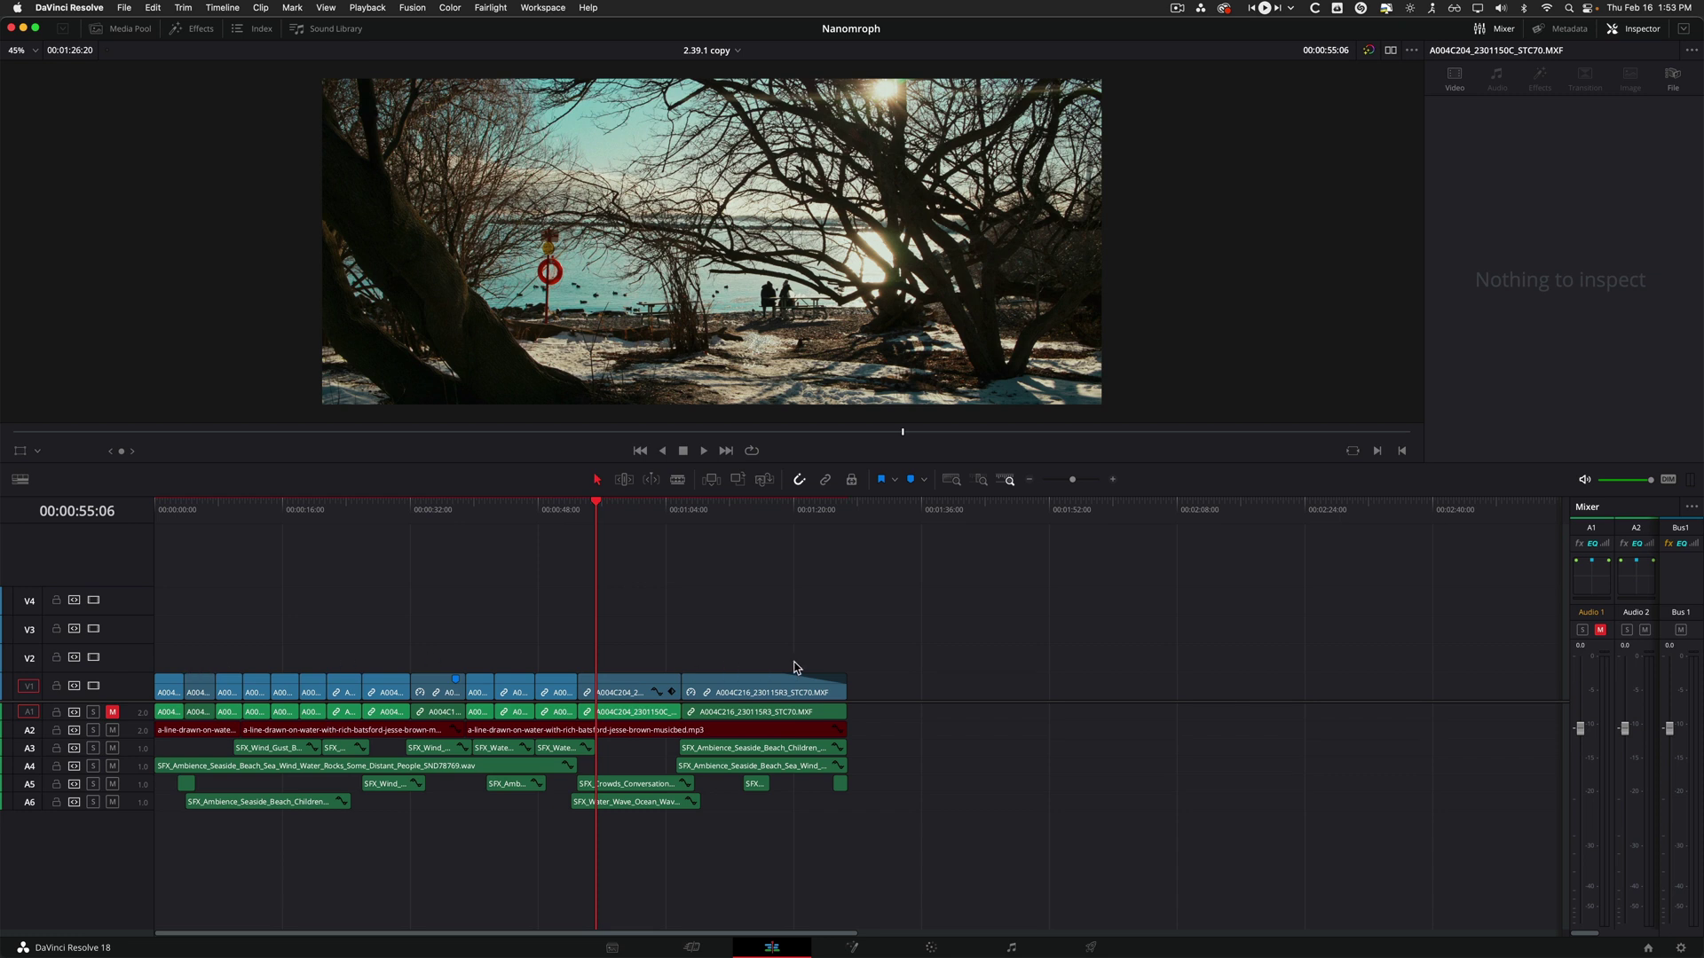
Open the Color page for the Nanomroph project's 2.39.1 copy timeline and switch the node editor from Clip to Timeline level
{"action": "left_click", "coordinate": [931, 948]}
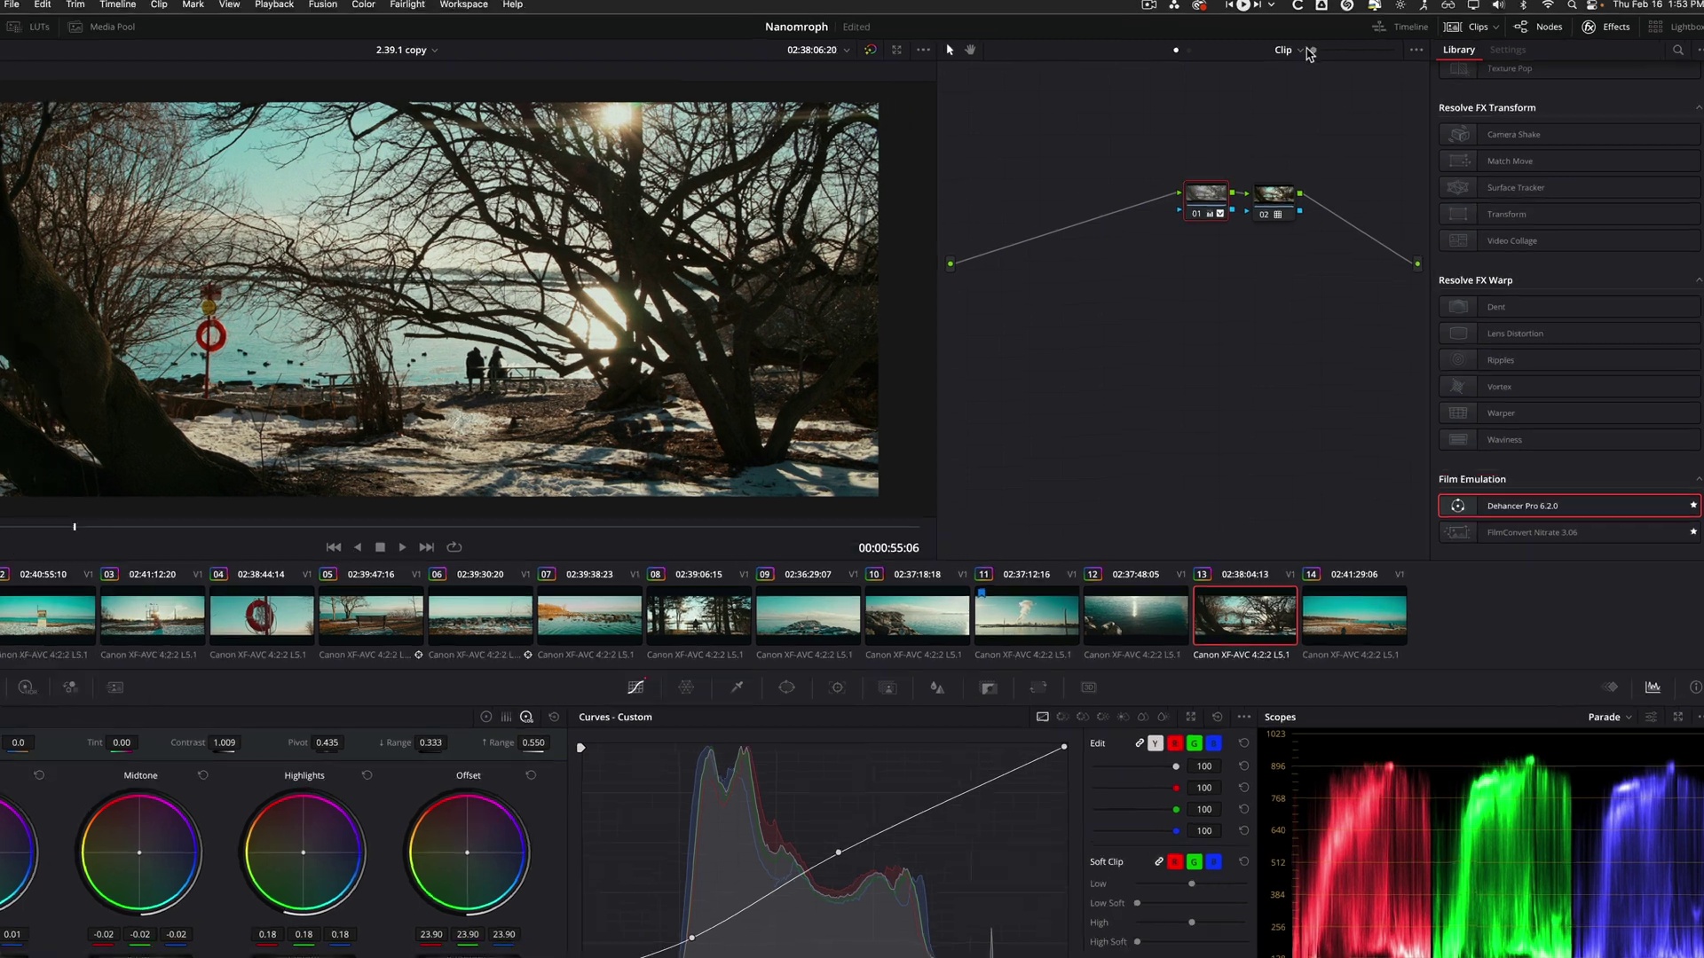
{"action": "left_click", "coordinate": [1304, 49]}
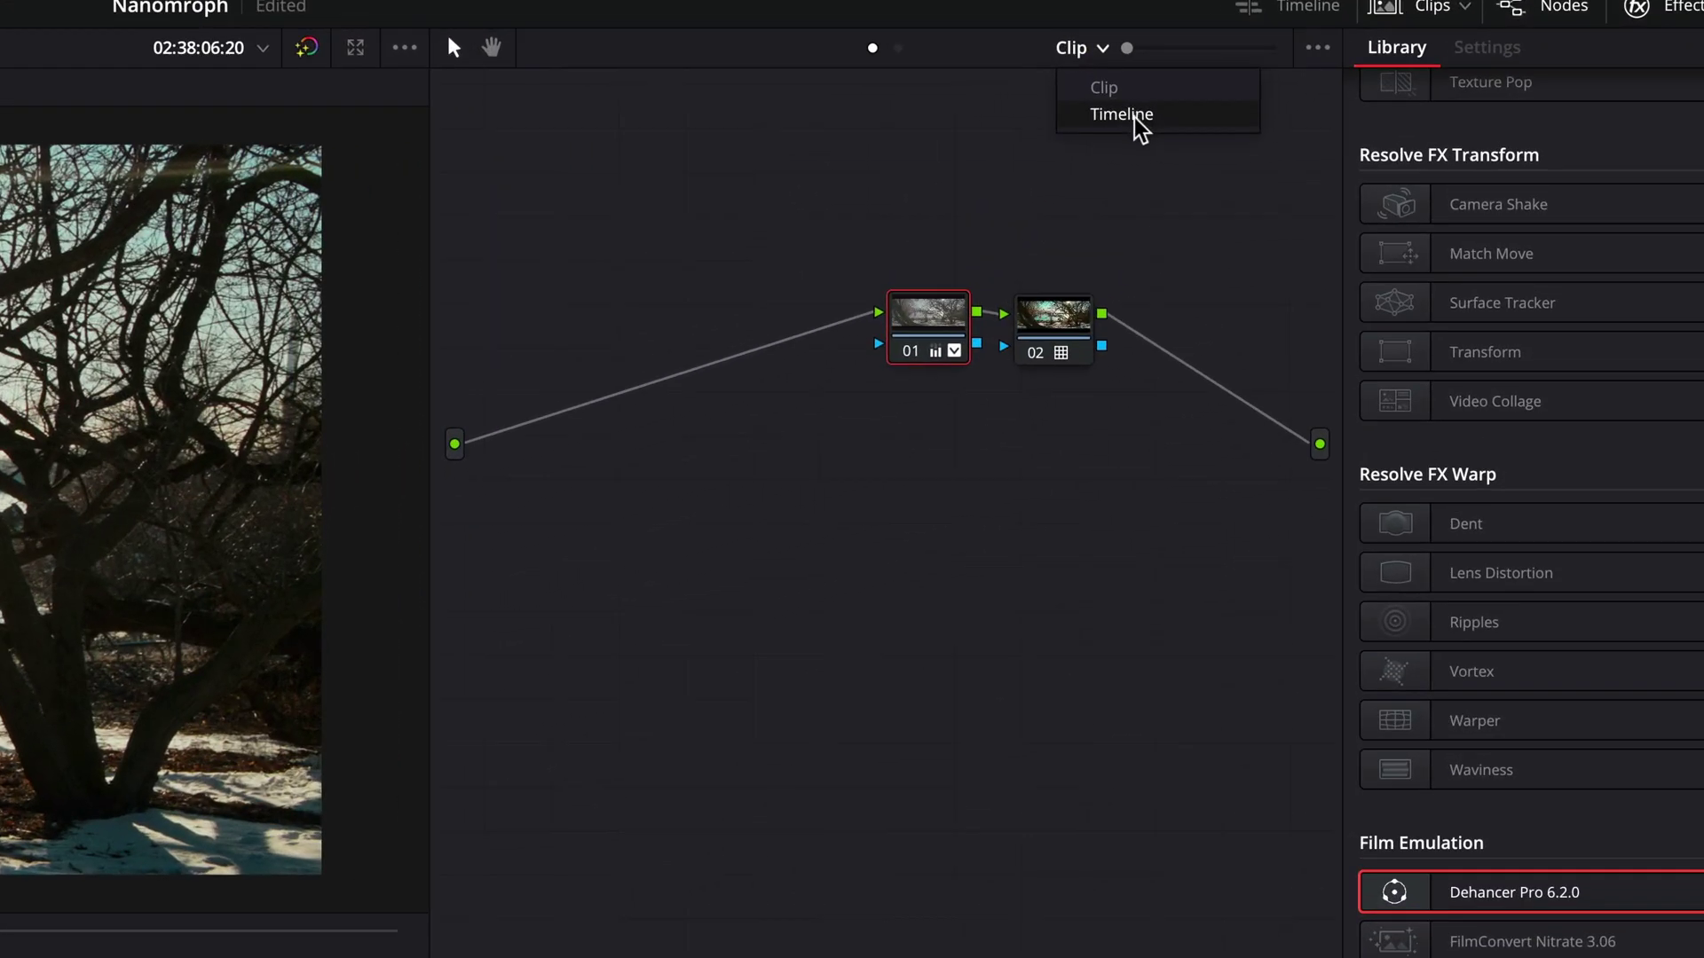
{"action": "left_click", "coordinate": [1101, 50]}
{"action": "left_click", "coordinate": [1098, 48]}
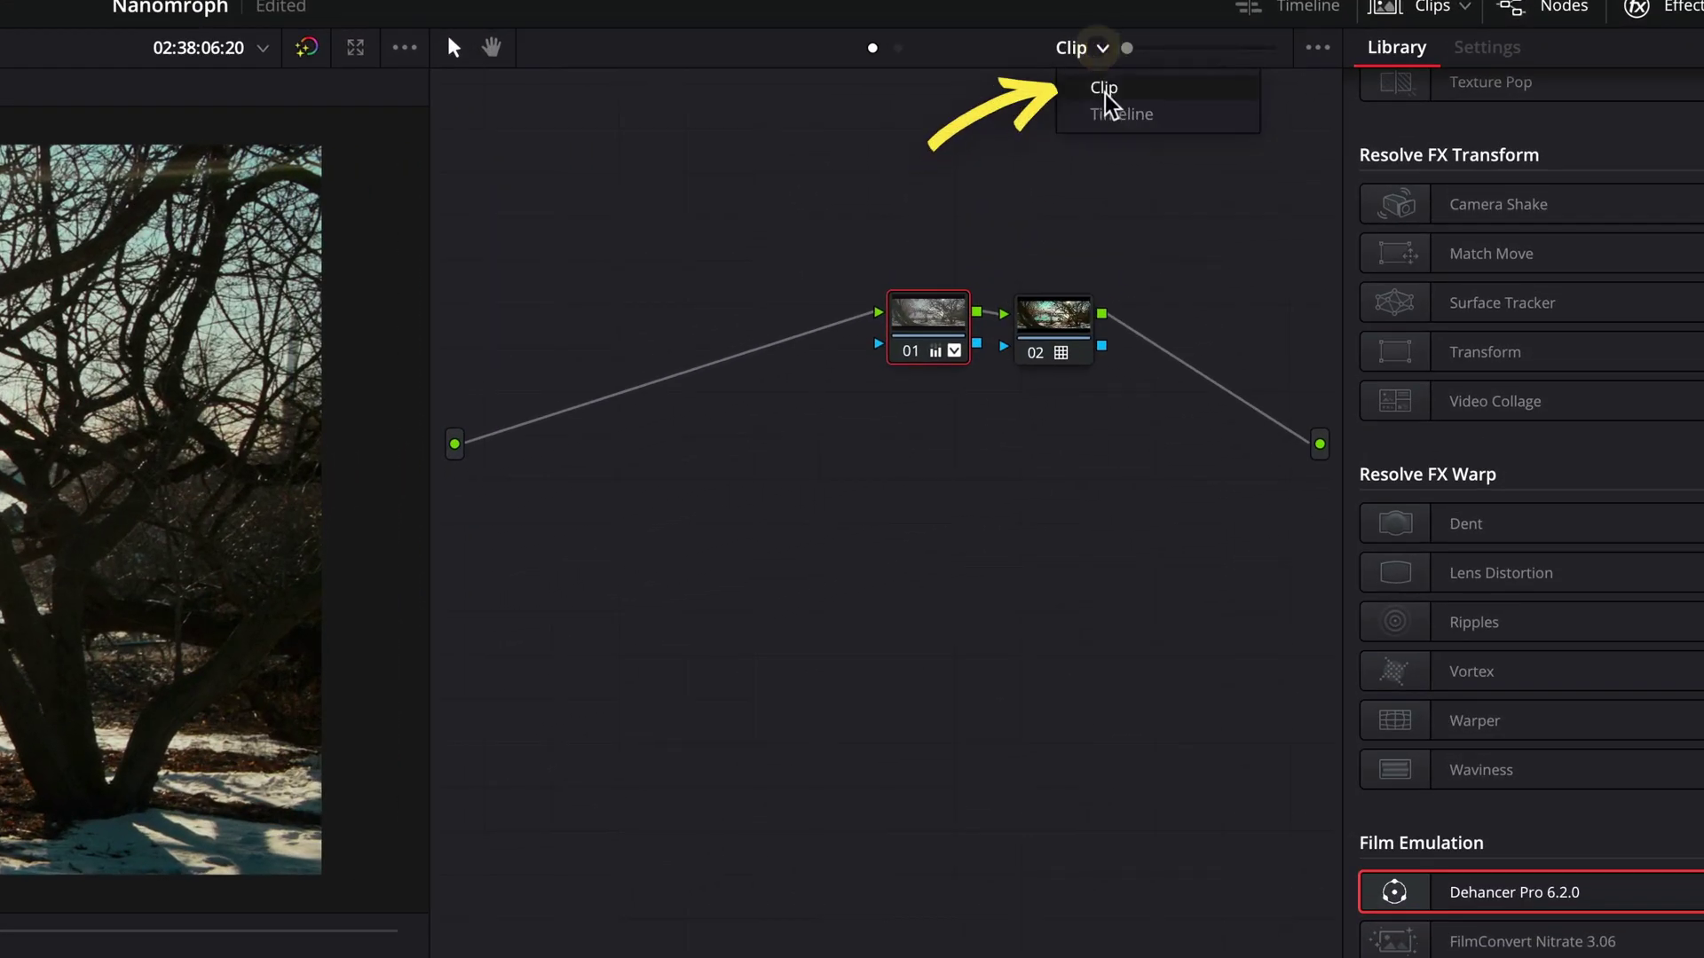
{"action": "left_click", "coordinate": [1123, 115]}
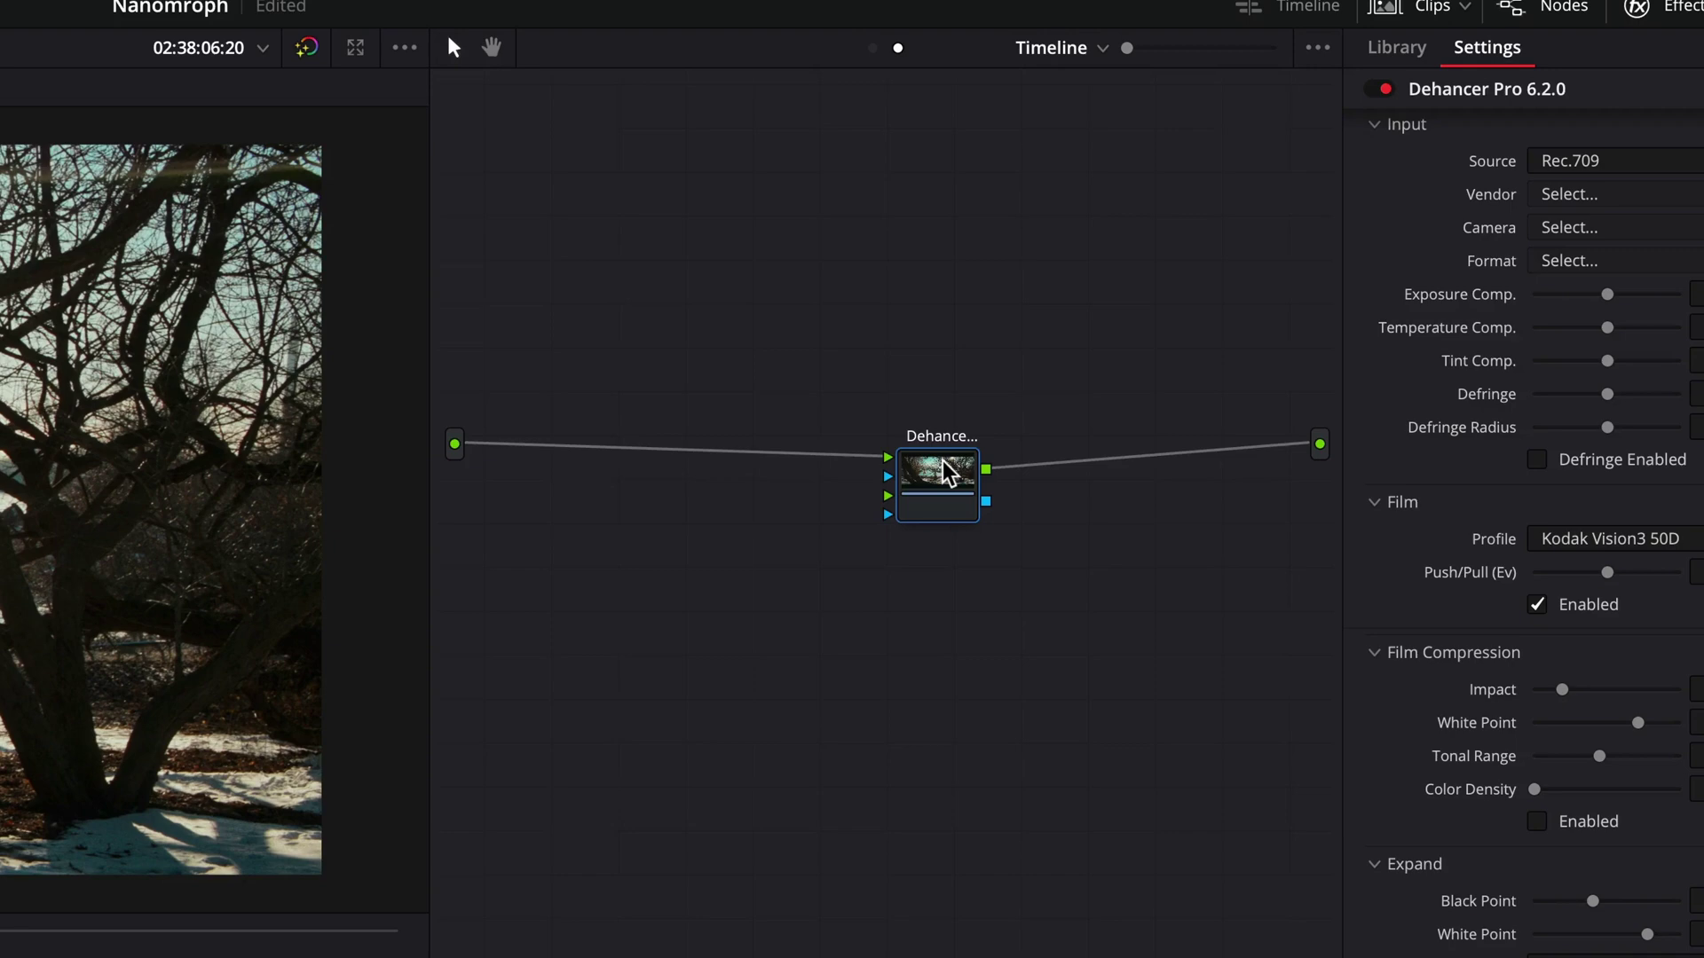